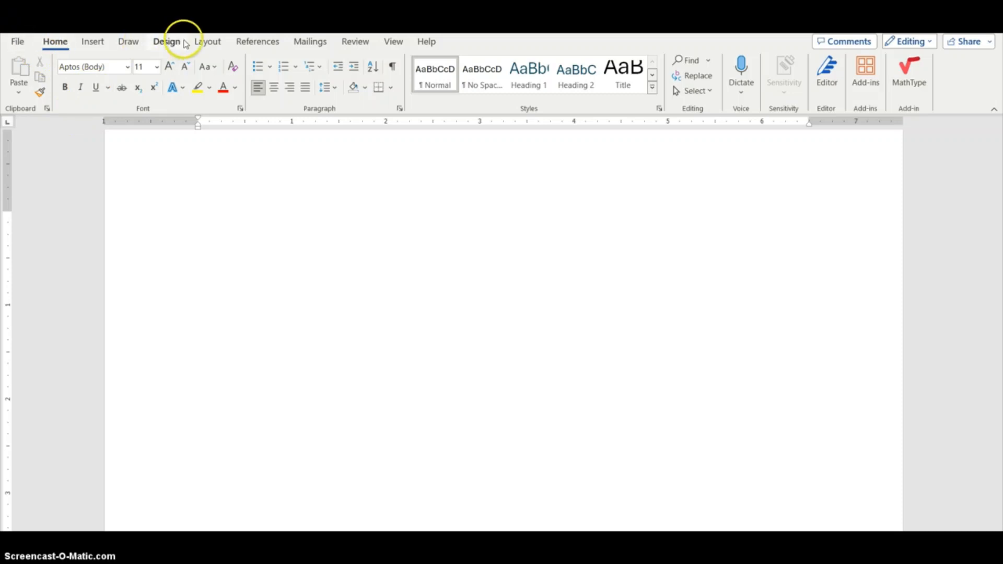
Open Page Setup's custom margins and set the top margin to 2 inches
{"action": "left_click", "coordinate": [208, 45]}
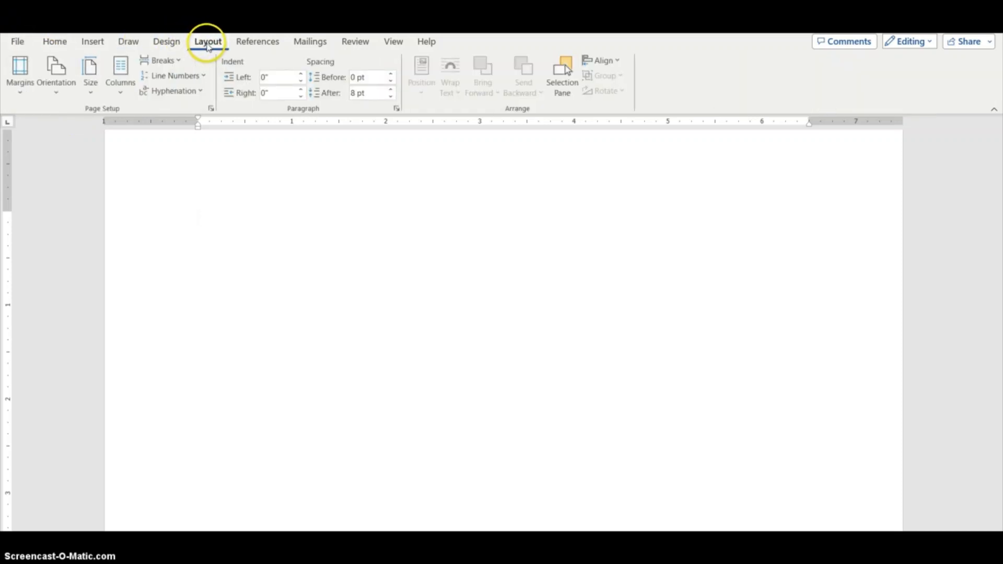
{"action": "left_click", "coordinate": [19, 88]}
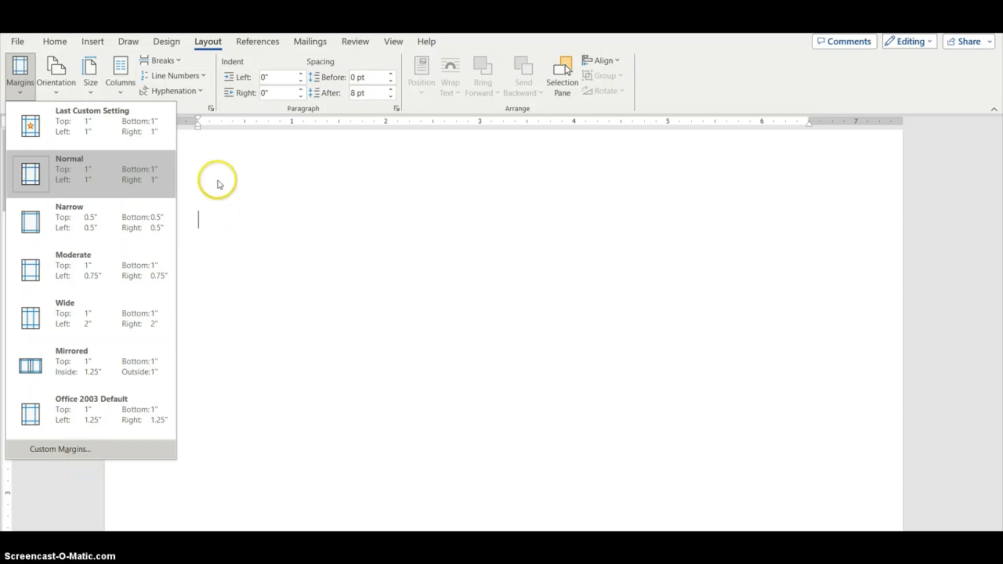
{"action": "left_click", "coordinate": [211, 109]}
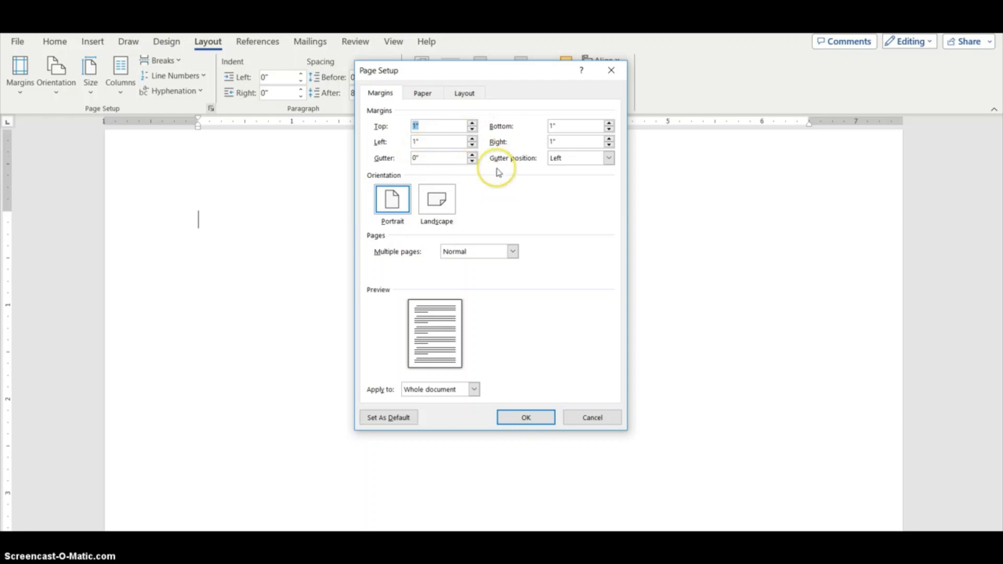
{"action": "left_click", "coordinate": [473, 123]}
{"action": "left_click", "coordinate": [473, 123]}
{"action": "left_click", "coordinate": [473, 123]}
{"action": "left_click", "coordinate": [472, 123]}
{"action": "left_click", "coordinate": [473, 124]}
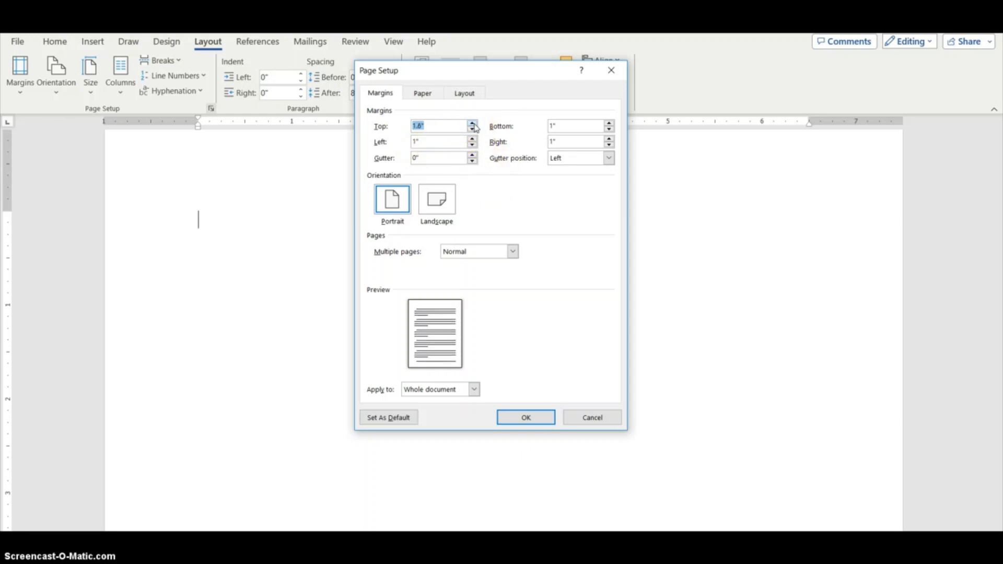
{"action": "left_click", "coordinate": [472, 124]}
{"action": "left_click", "coordinate": [473, 124]}
{"action": "left_click", "coordinate": [473, 124]}
{"action": "left_click", "coordinate": [473, 124]}
{"action": "left_click", "coordinate": [472, 123]}
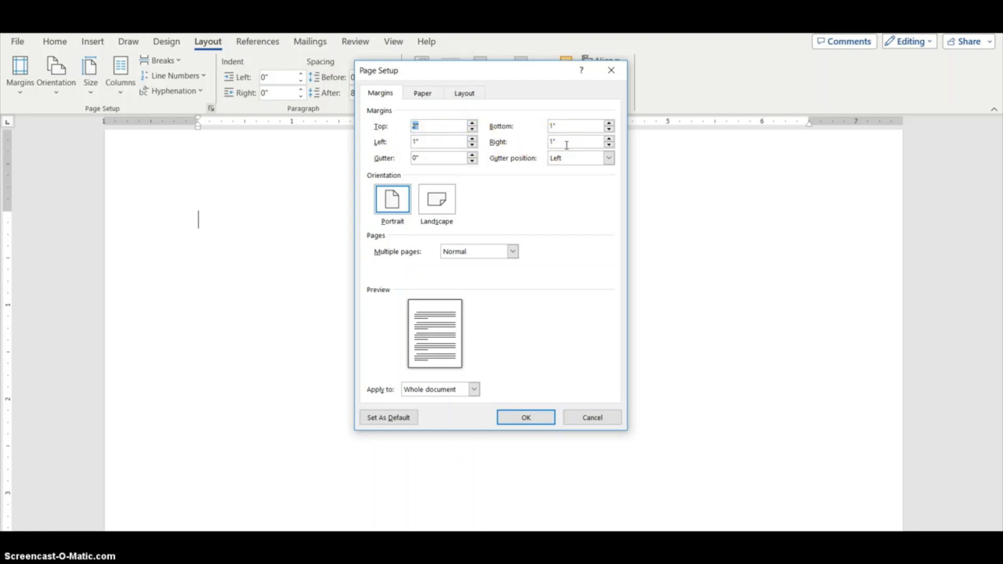
Set the paper size to A4 and return to the document
{"action": "left_click", "coordinate": [422, 93]}
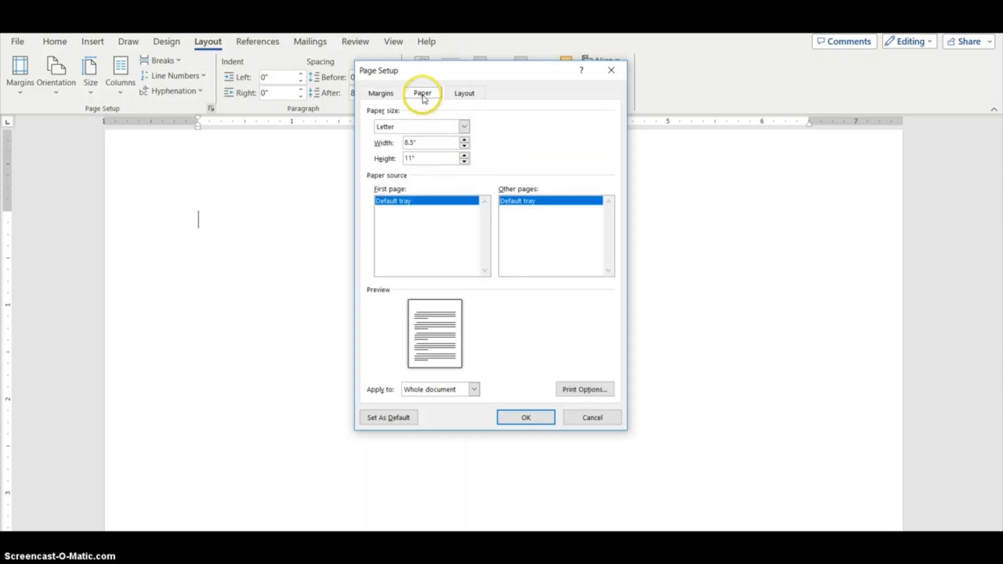
{"action": "left_click", "coordinate": [464, 127]}
{"action": "left_click", "coordinate": [464, 173]}
{"action": "left_click", "coordinate": [464, 173]}
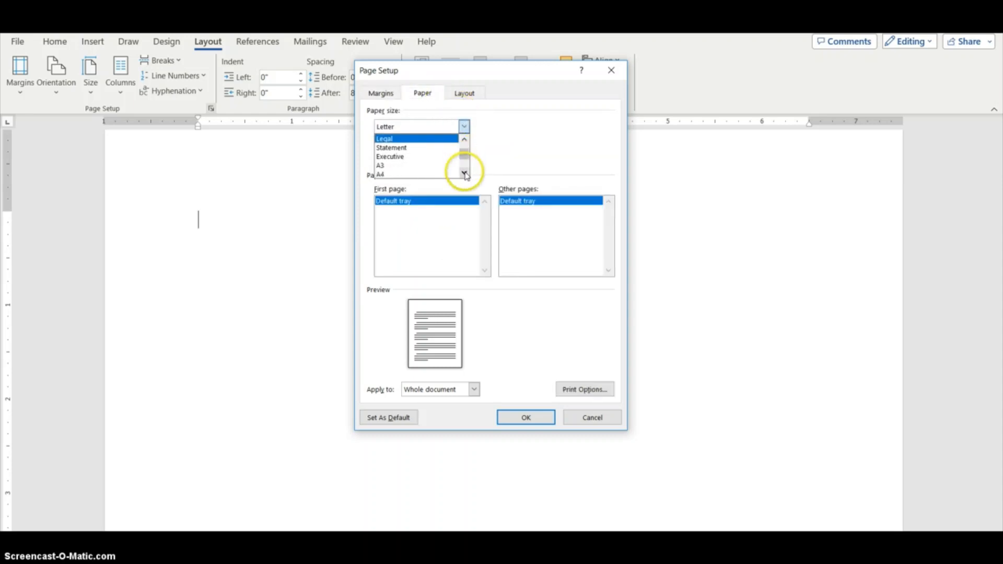
{"action": "left_click", "coordinate": [448, 176]}
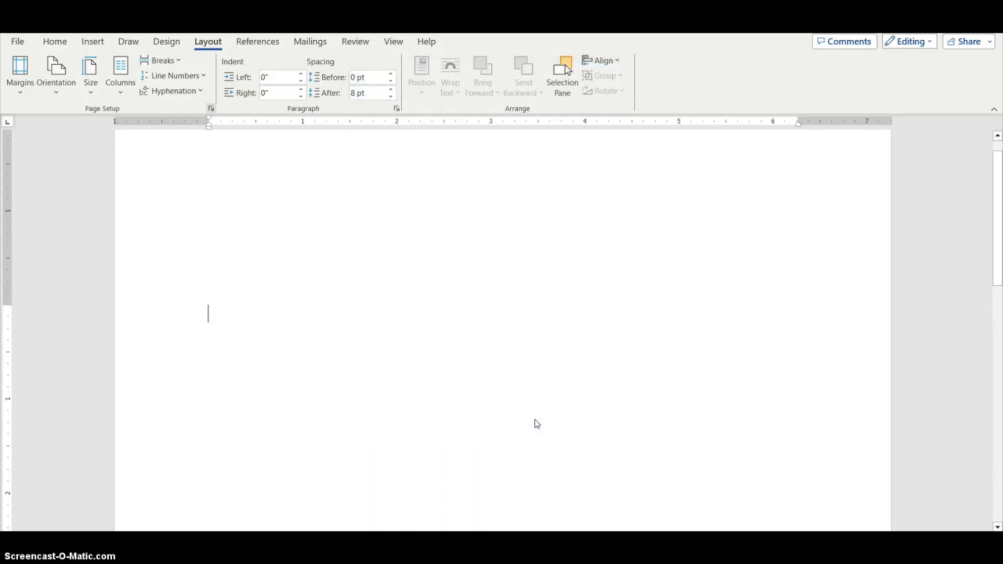
{"action": "left_click", "coordinate": [533, 421]}
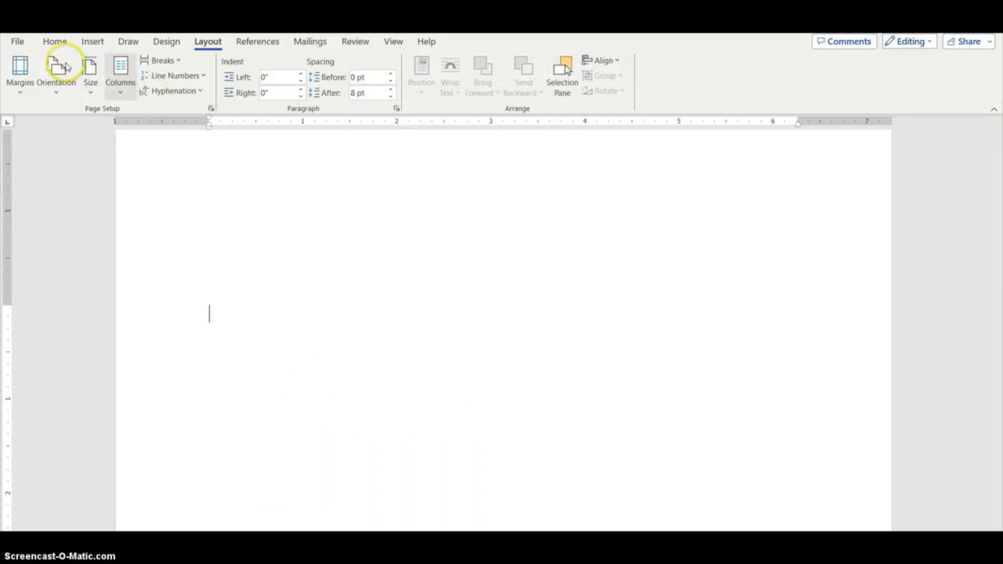
{"action": "left_click", "coordinate": [225, 320]}
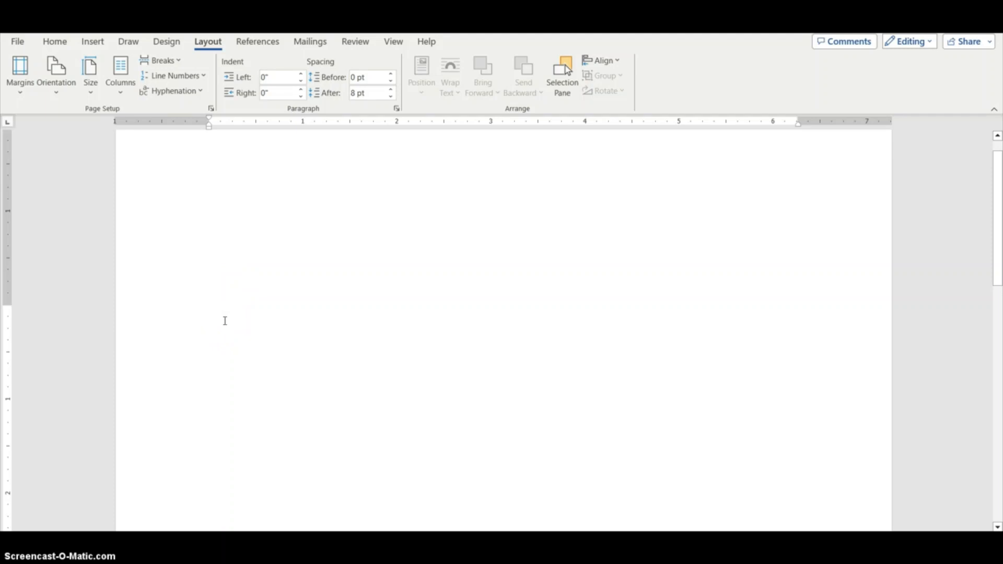
Set paragraph spacing after to 0 pt and line spacing to Single
{"action": "left_click", "coordinate": [397, 109]}
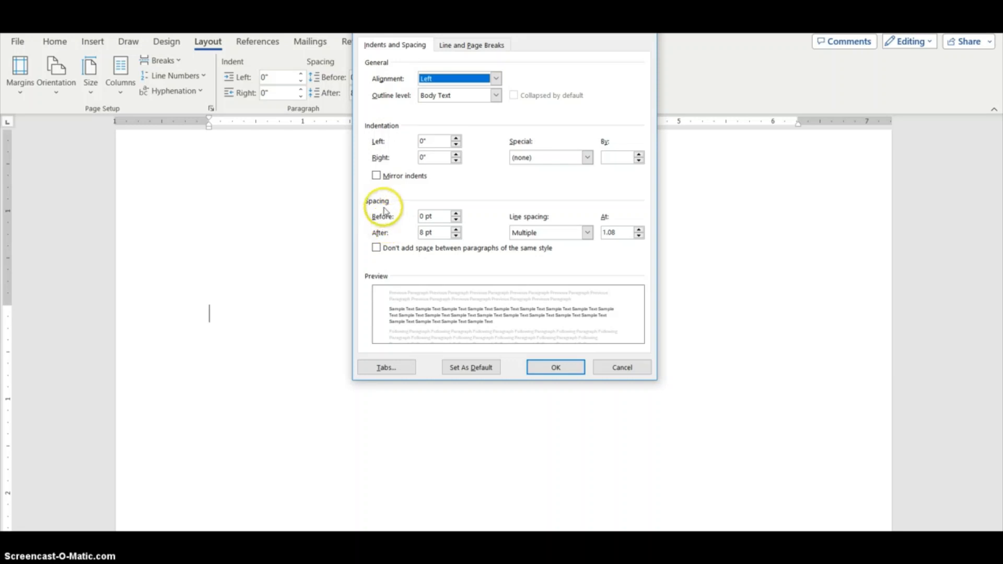
{"action": "left_click", "coordinate": [456, 236]}
{"action": "left_click", "coordinate": [456, 237]}
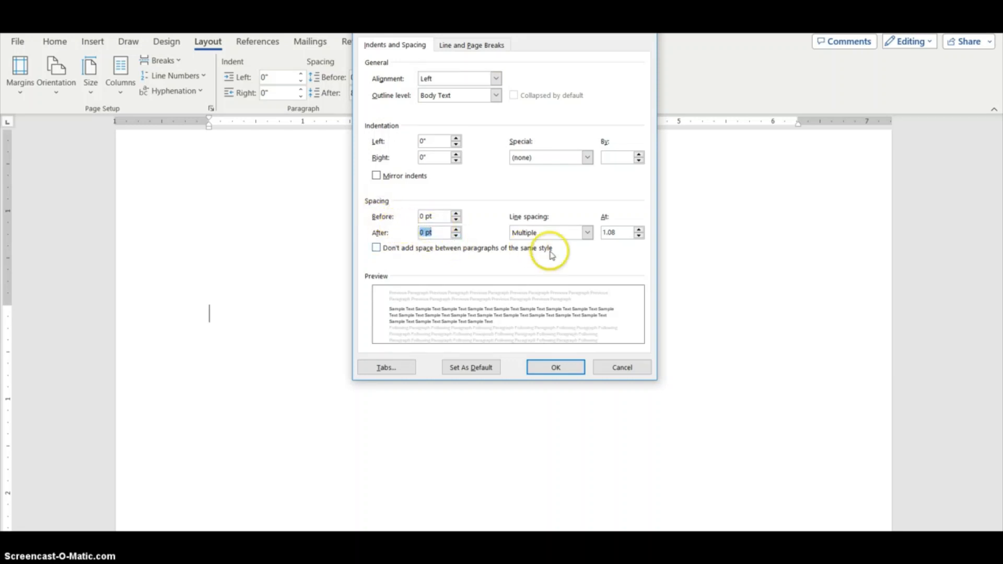
{"action": "left_click", "coordinate": [559, 231]}
{"action": "left_click", "coordinate": [546, 242]}
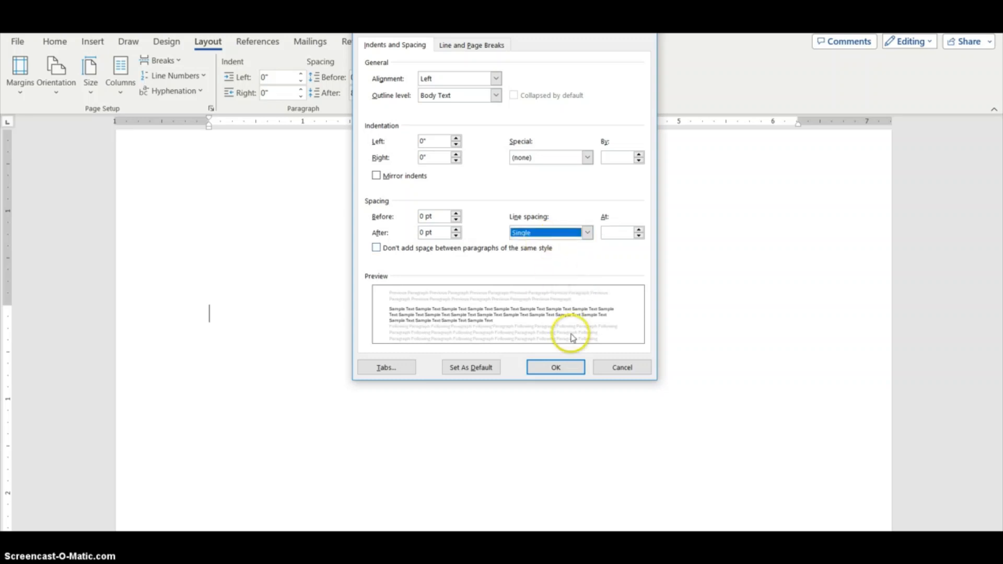
{"action": "left_click", "coordinate": [557, 369]}
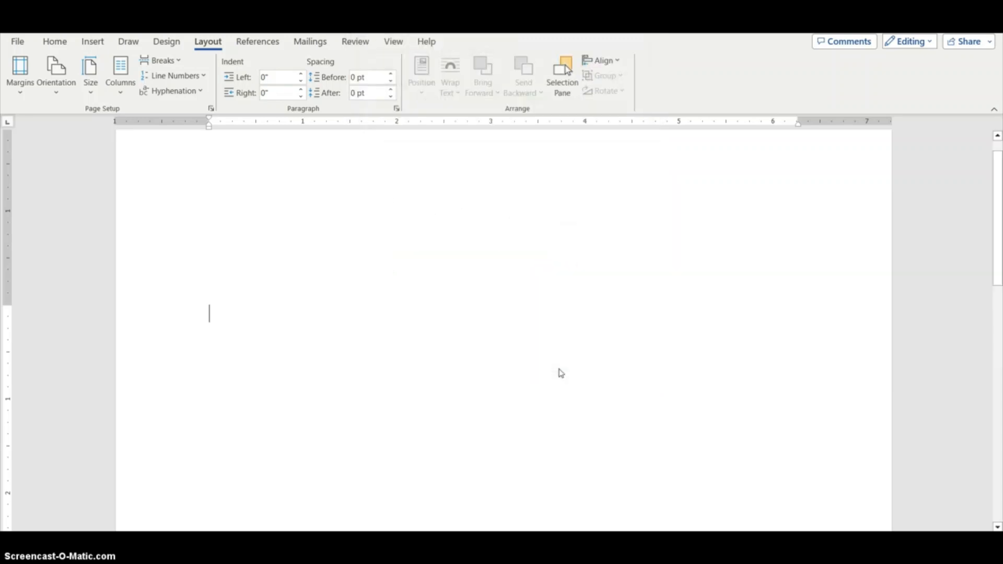
{"action": "left_click", "coordinate": [628, 338]}
{"action": "left_click", "coordinate": [56, 43]}
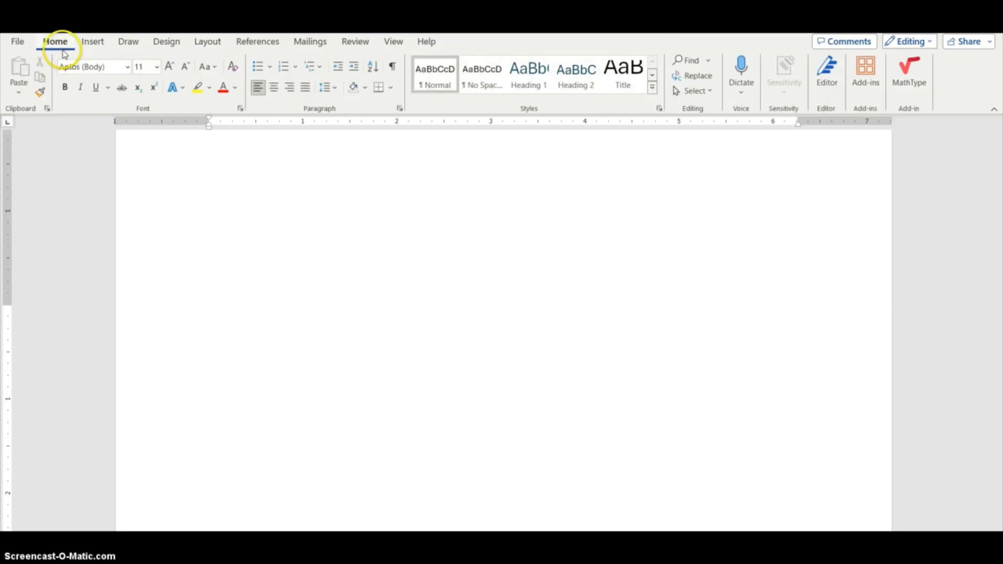
{"action": "left_click", "coordinate": [320, 327]}
{"action": "right_click", "coordinate": [321, 327]}
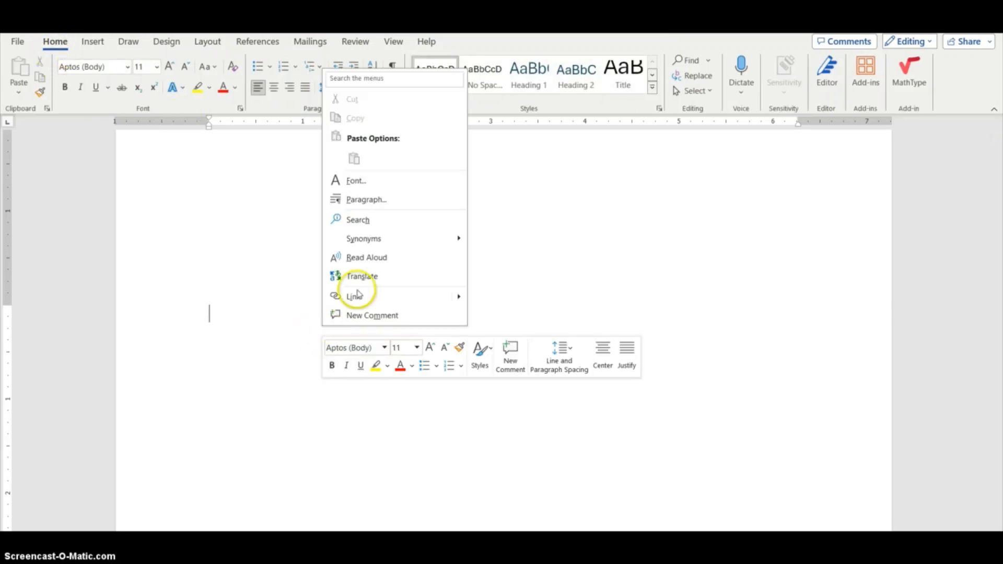
{"action": "left_click", "coordinate": [364, 181]}
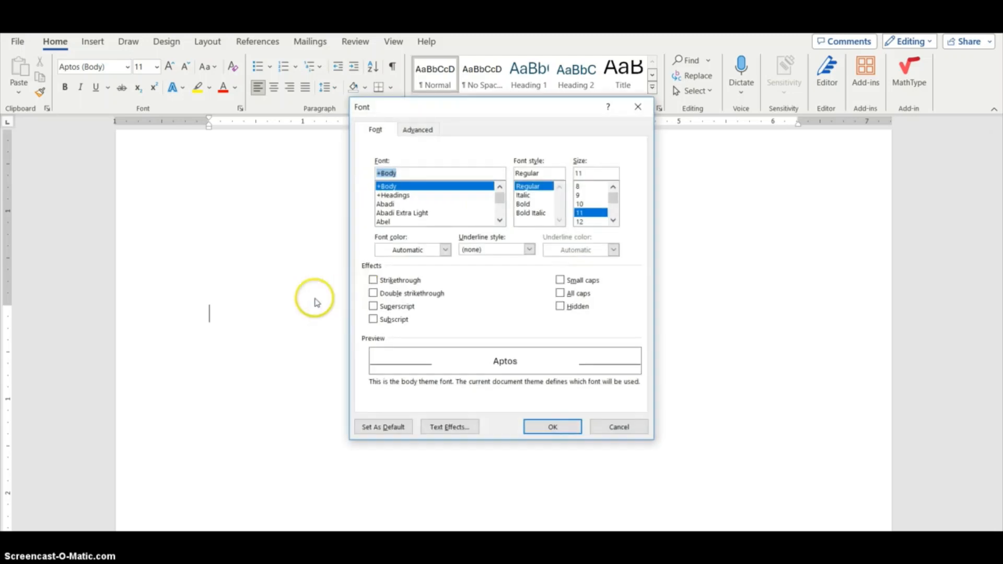
{"action": "left_click", "coordinate": [612, 432]}
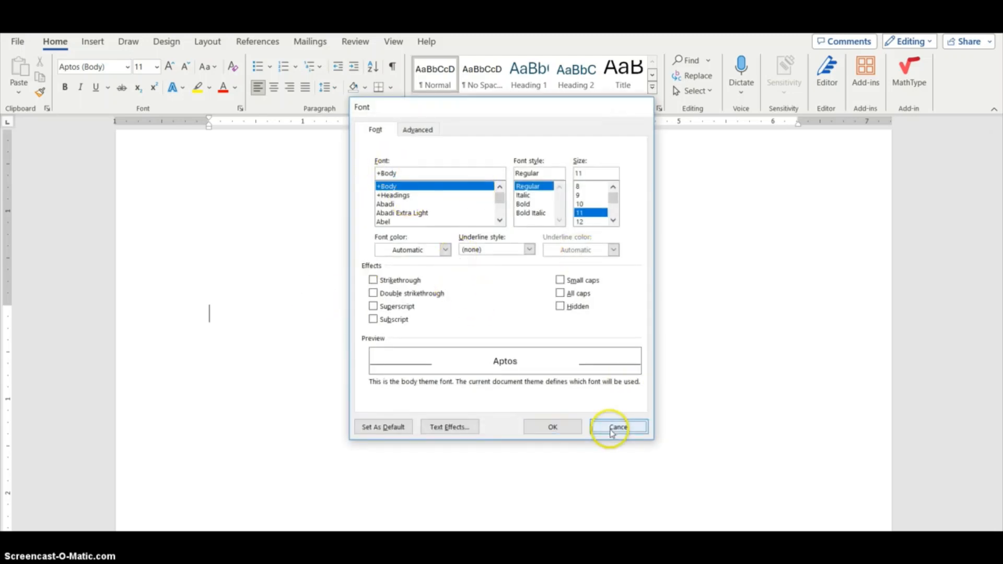
Set the font to Arial and turn on formatting marks
{"action": "left_click", "coordinate": [125, 67]}
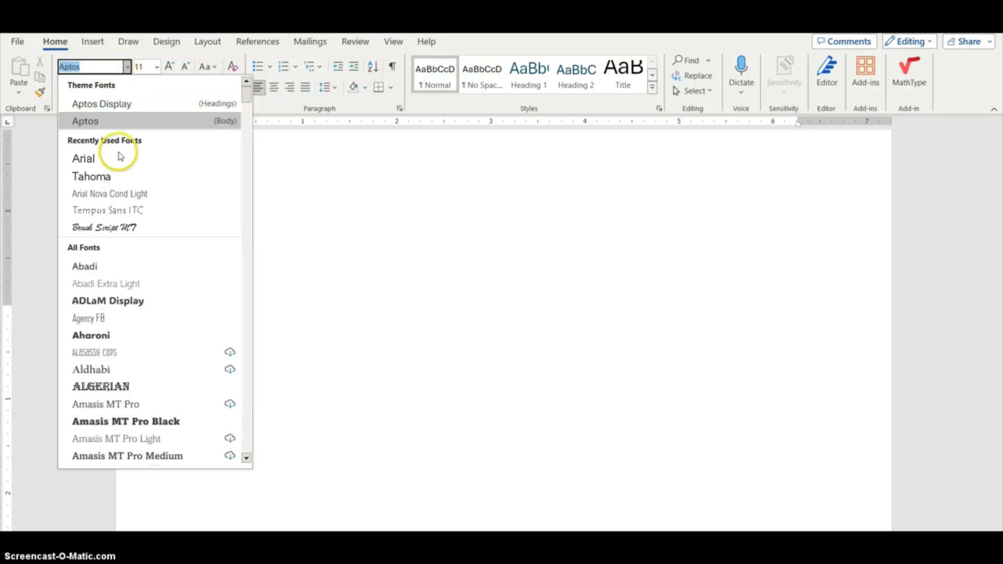
{"action": "left_click", "coordinate": [118, 157]}
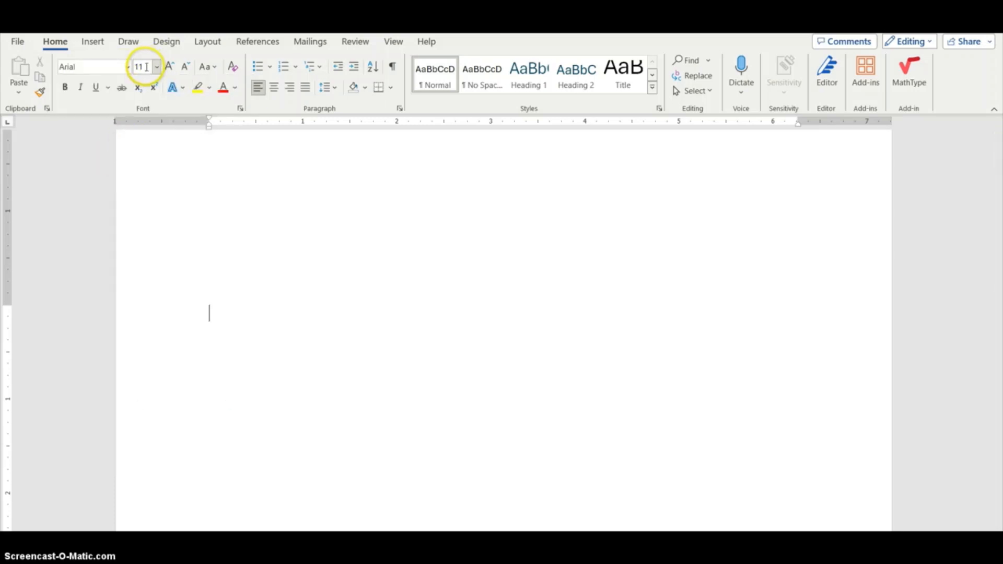
{"action": "left_click", "coordinate": [393, 66]}
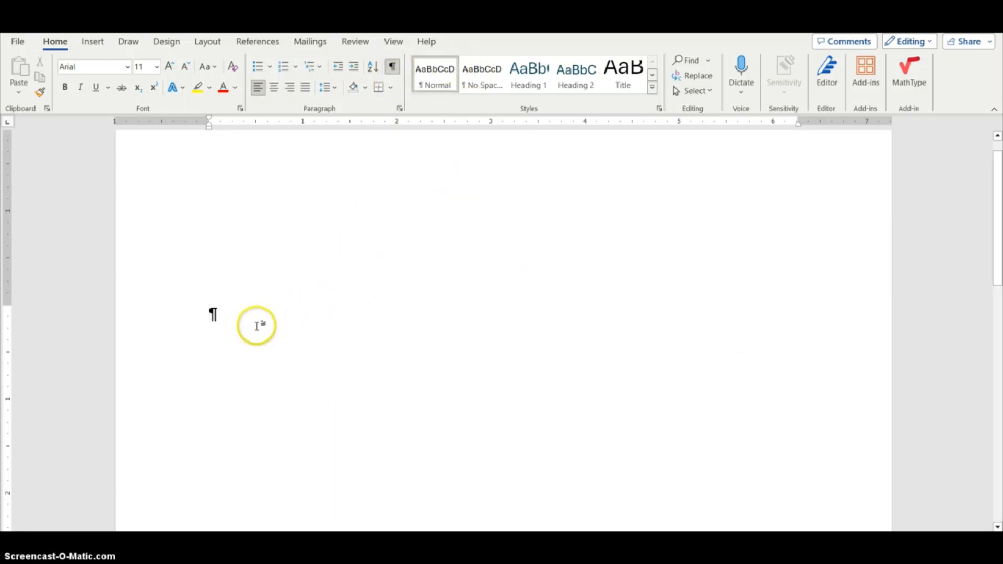
Type the memo headings TO: and FROM: with a blank line between them
{"action": "scroll", "coordinate": [257, 322], "scroll_direction": "down", "scroll_amount": 1}
{"action": "scroll", "coordinate": [253, 273], "scroll_direction": "down", "scroll_amount": 2}
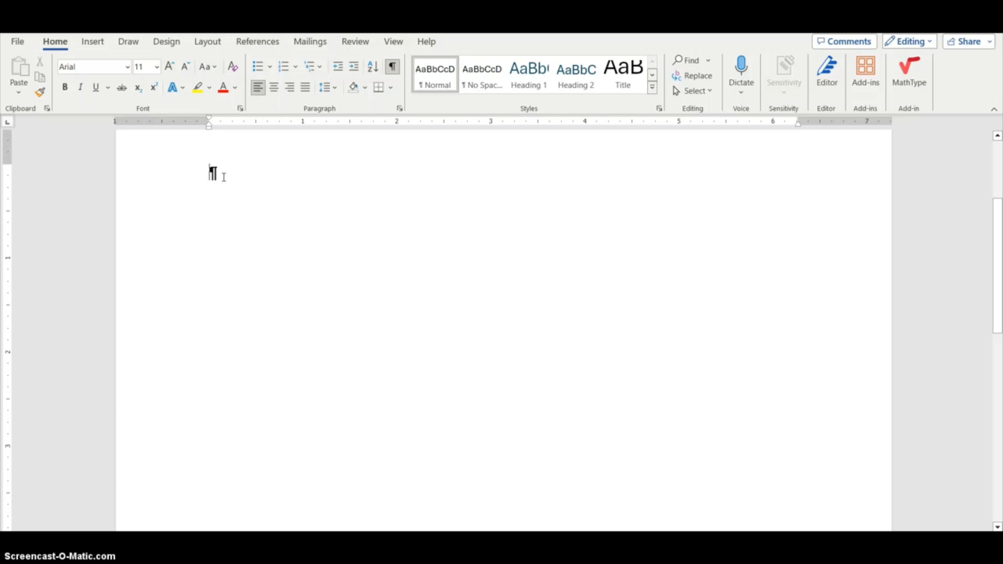
{"action": "left_click", "coordinate": [227, 173]}
{"action": "double_click", "coordinate": [278, 260]}
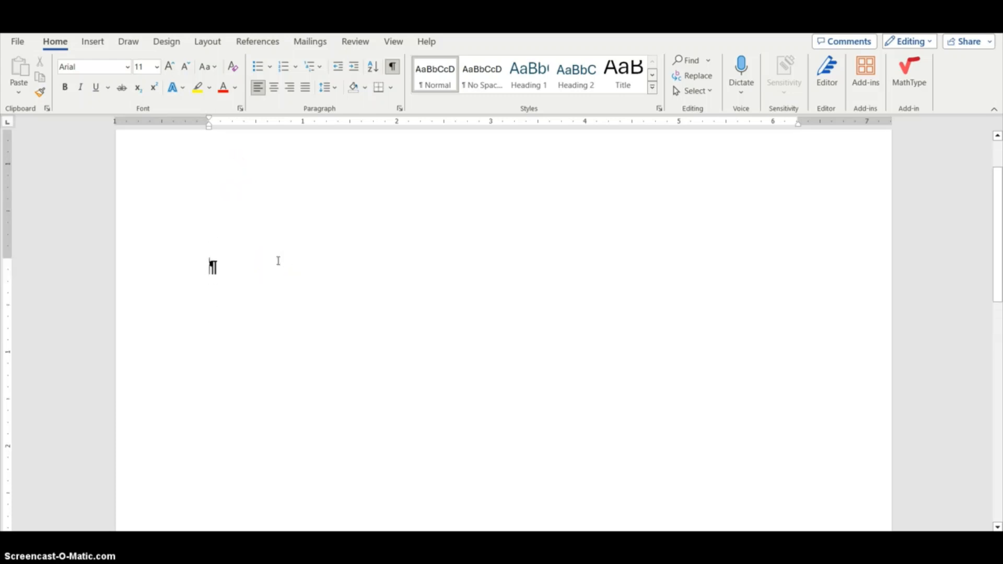
{"action": "scroll", "coordinate": [278, 260], "scroll_direction": "down", "scroll_amount": 1}
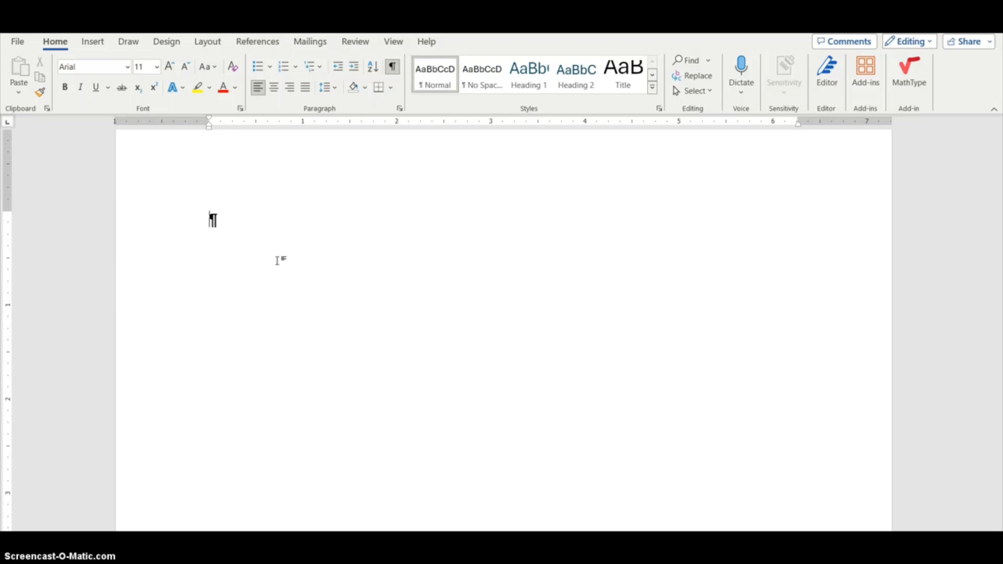
{"action": "type", "text": "TO:"}
{"action": "key", "text": "Return"}
{"action": "key", "text": "Return"}
{"action": "type", "text": "FROM"}
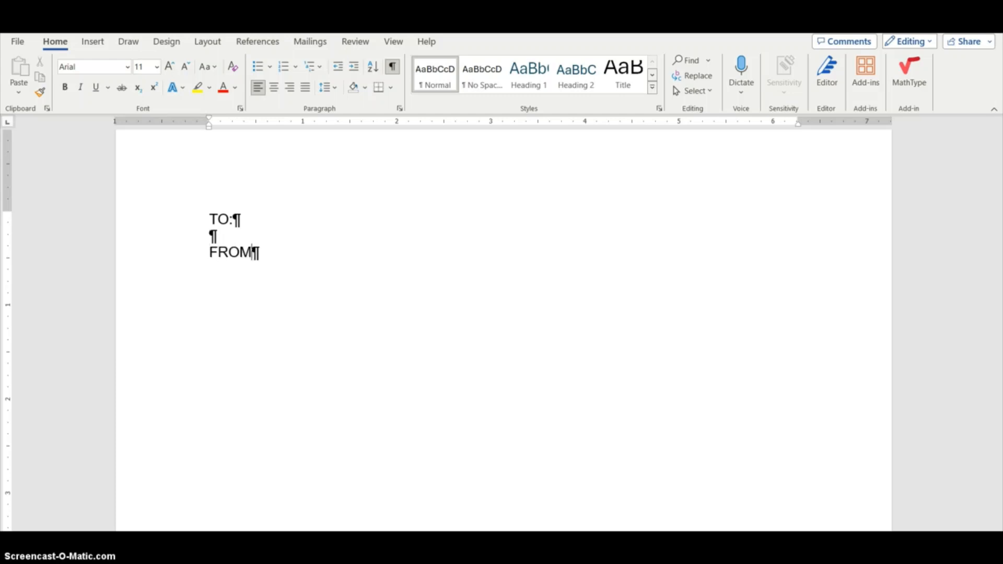
{"action": "type", "text": ":"}
Add the DATE: and SUBJECT: headings, each preceded by a blank line
{"action": "key", "text": "Return"}
{"action": "key", "text": "Return"}
{"action": "type", "text": "DATE"}
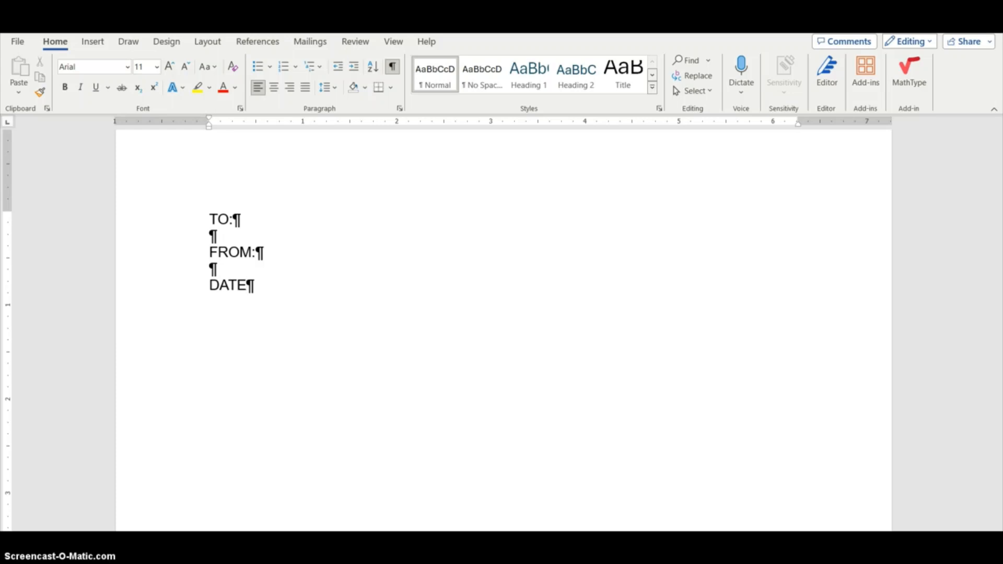
{"action": "type", "text": ":"}
{"action": "key", "text": "Return"}
{"action": "key", "text": "Return"}
{"action": "type", "text": "SUBJE"}
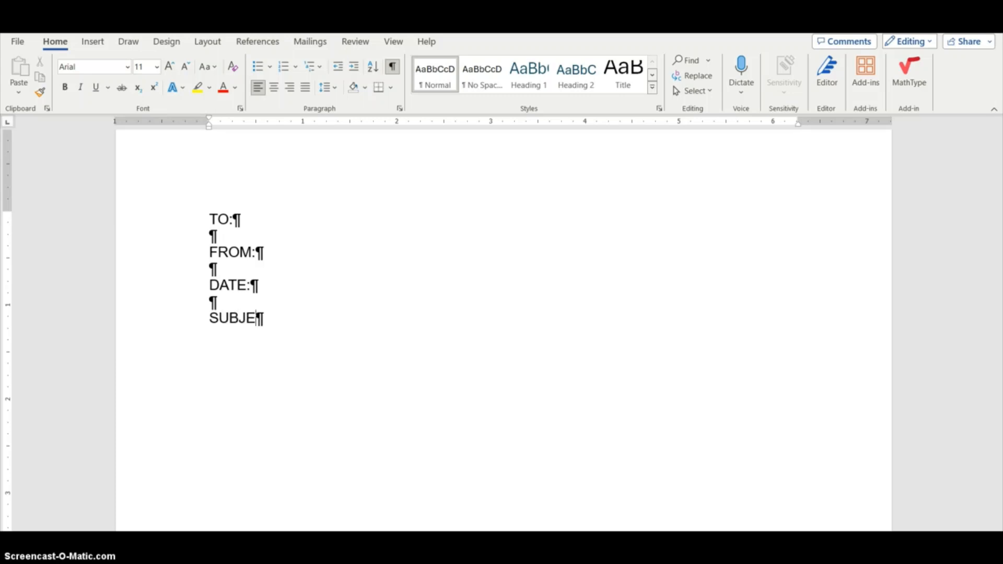
{"action": "type", "text": "CT:"}
Toggle formatting marks off and back on, and insert two tabs after TO:
{"action": "left_click", "coordinate": [392, 66]}
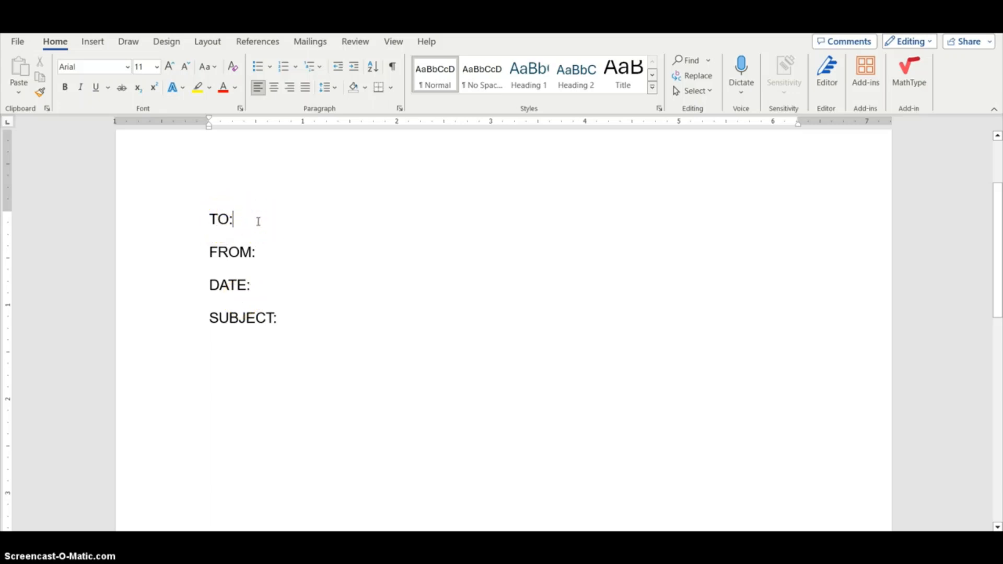
{"action": "left_click", "coordinate": [241, 220]}
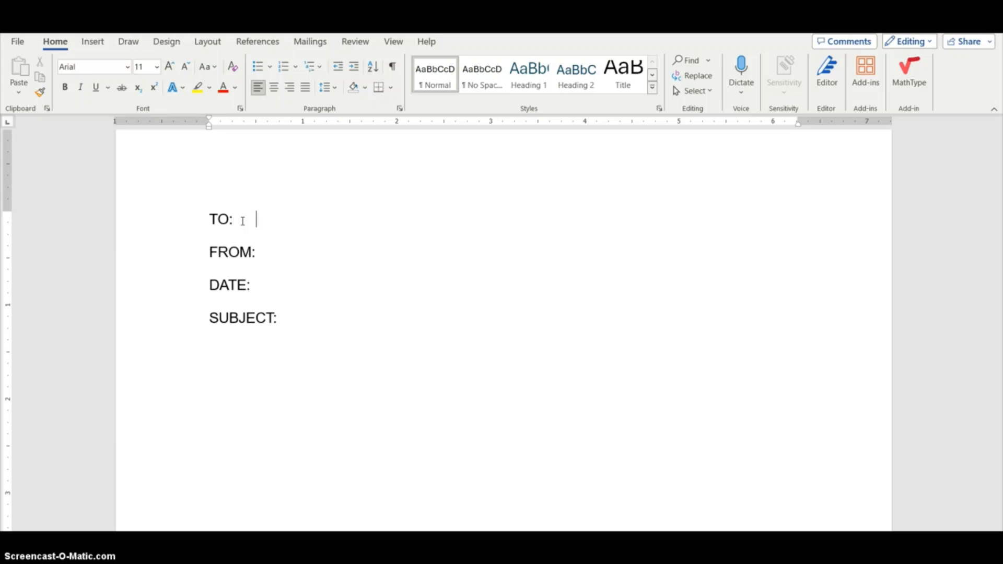
{"action": "left_click", "coordinate": [393, 65]}
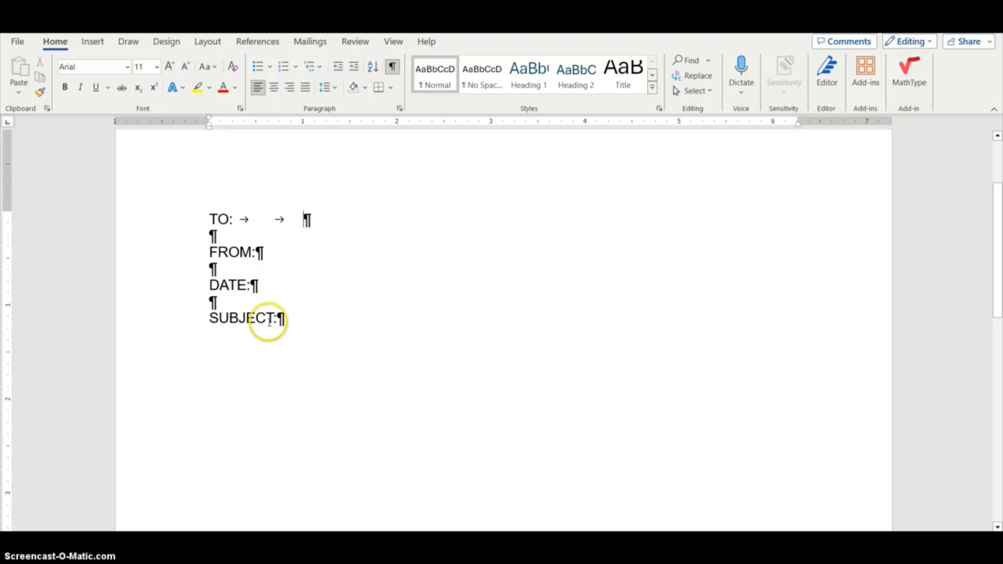
{"action": "left_click", "coordinate": [297, 323]}
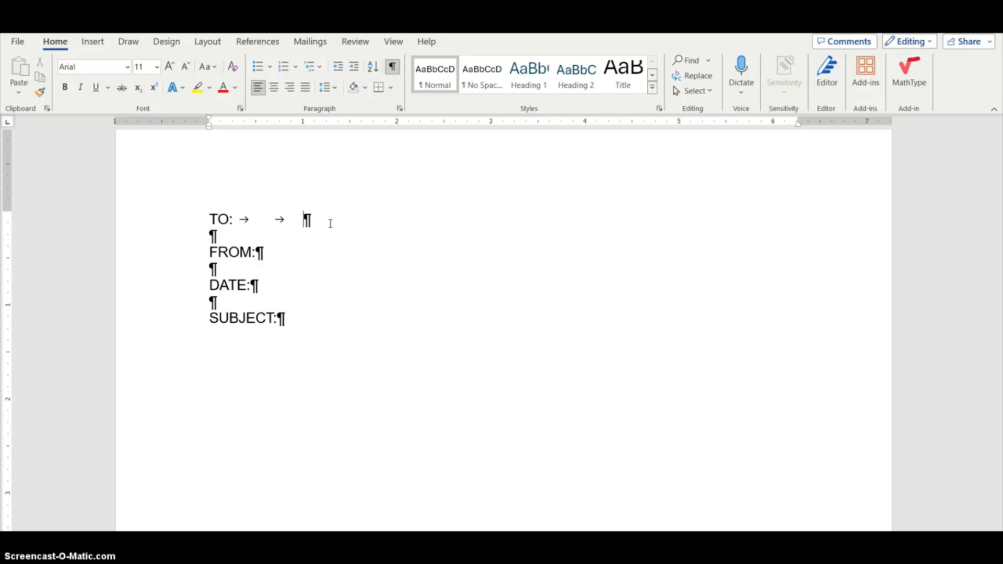
Type Name, Position after the tabs on the TO: line
{"action": "type", "text": "Name, "}
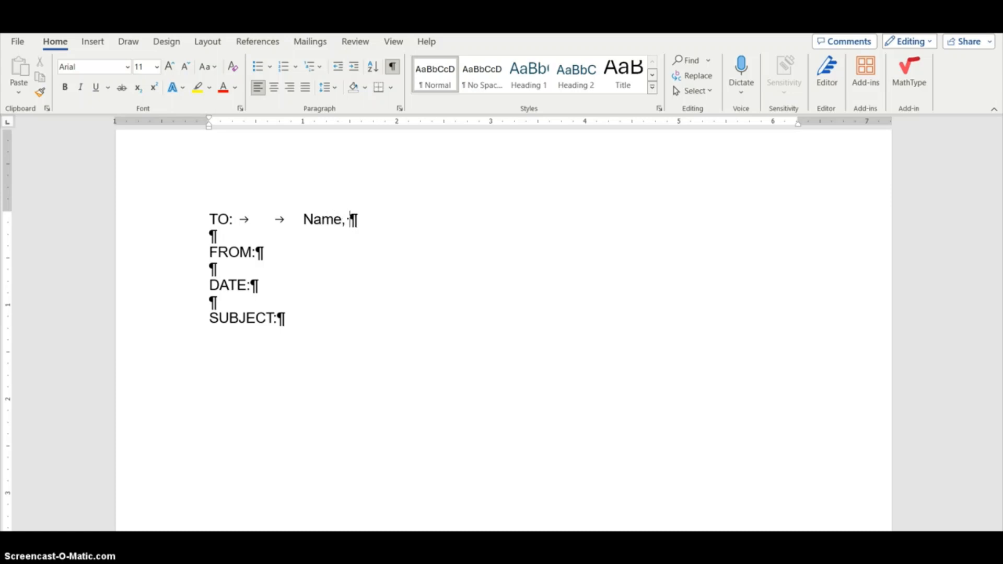
{"action": "type", "text": "Position"}
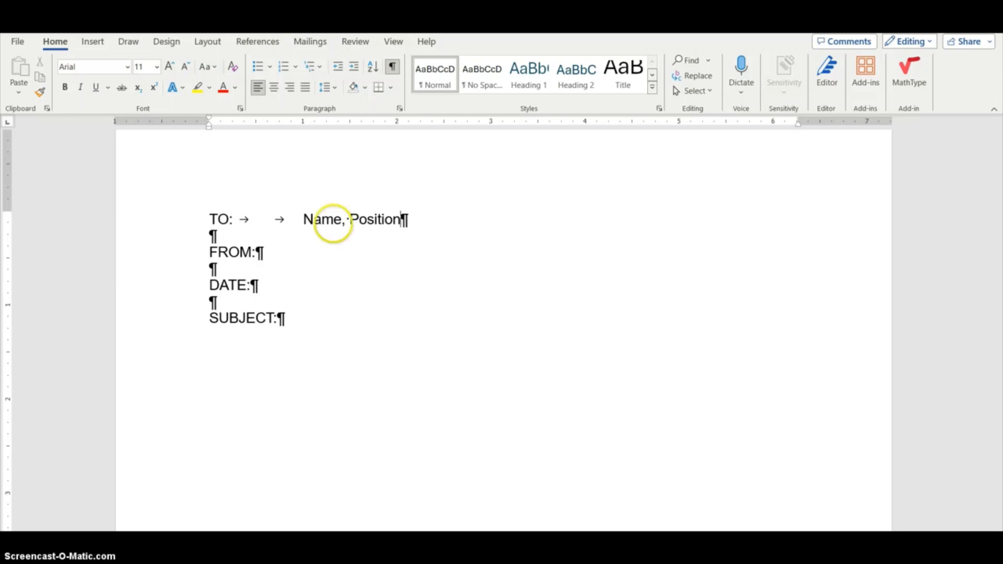
{"action": "left_click", "coordinate": [402, 219]}
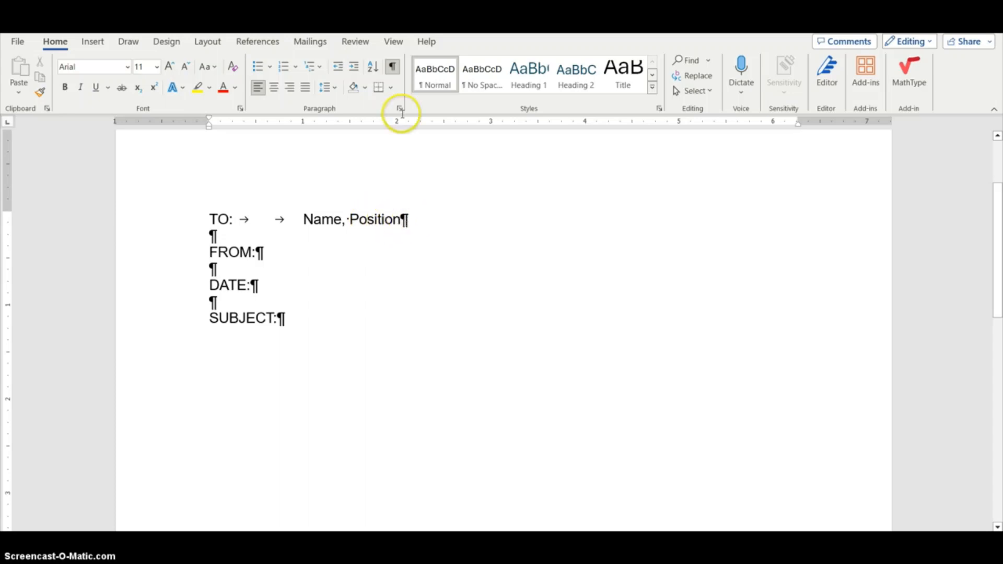
Hide formatting marks and enter Name, Position after a tab on the FROM: line
{"action": "left_click", "coordinate": [392, 66]}
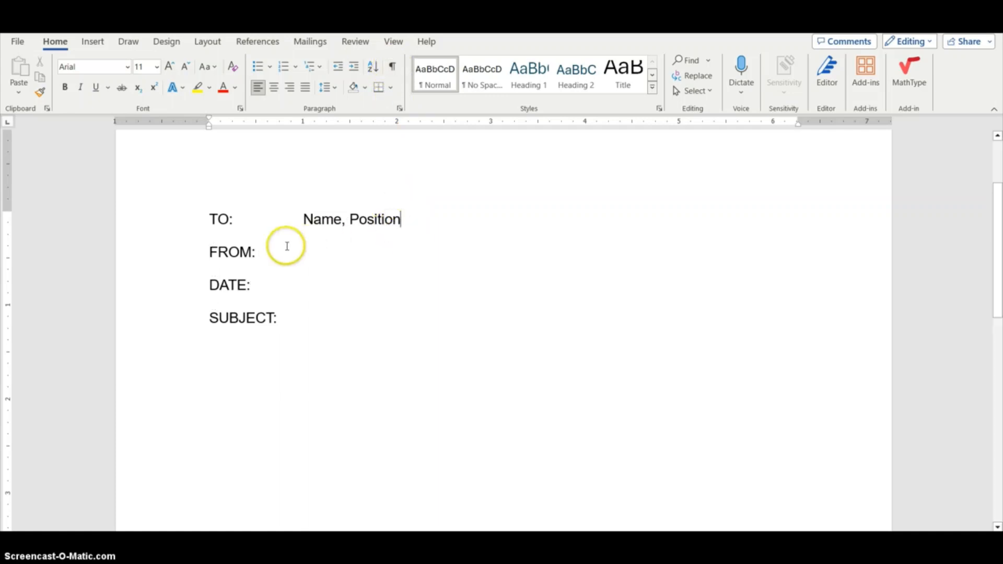
{"action": "left_click", "coordinate": [266, 252]}
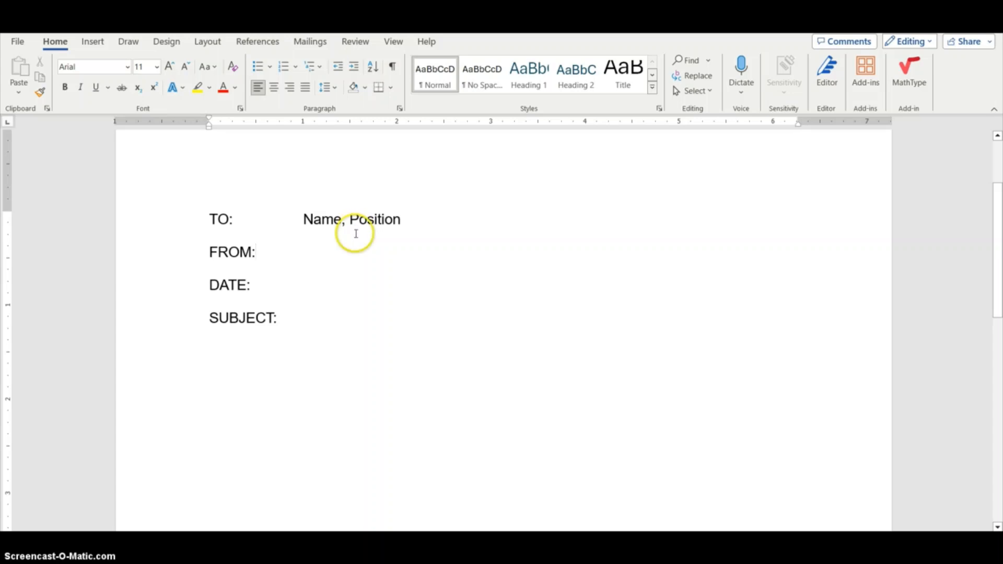
{"action": "key", "text": "Tab"}
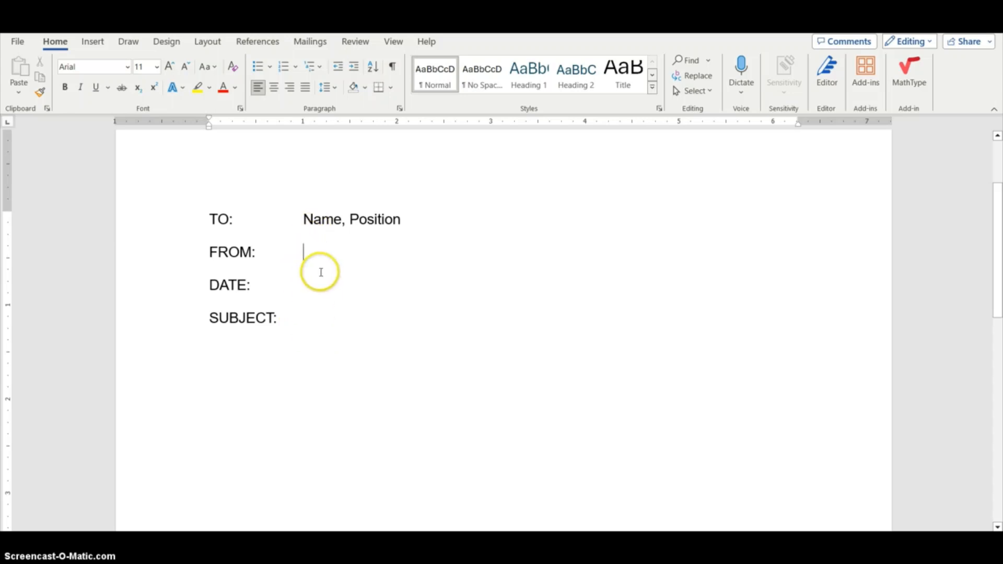
{"action": "type", "text": "Name"}
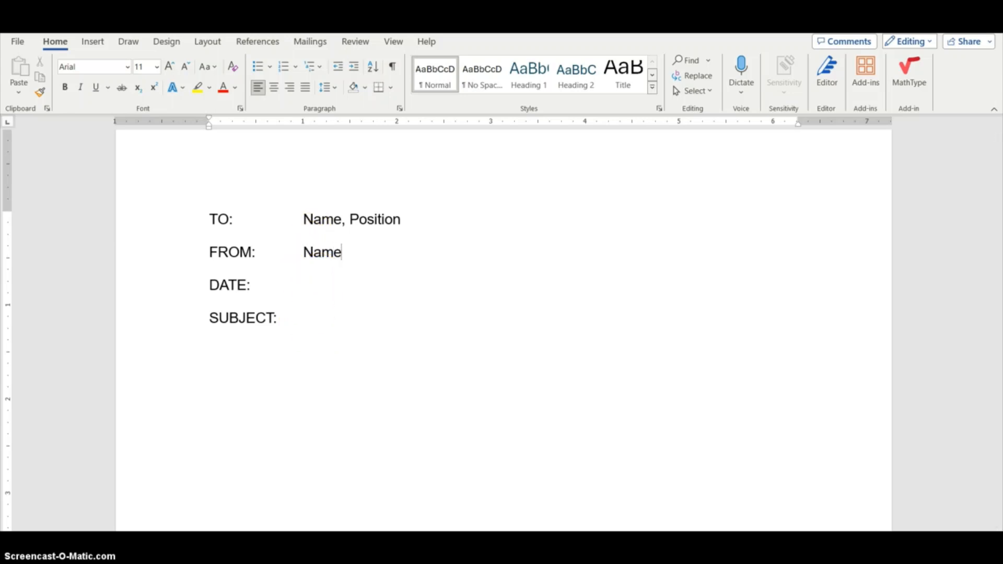
{"action": "type", "text": ", Posi"}
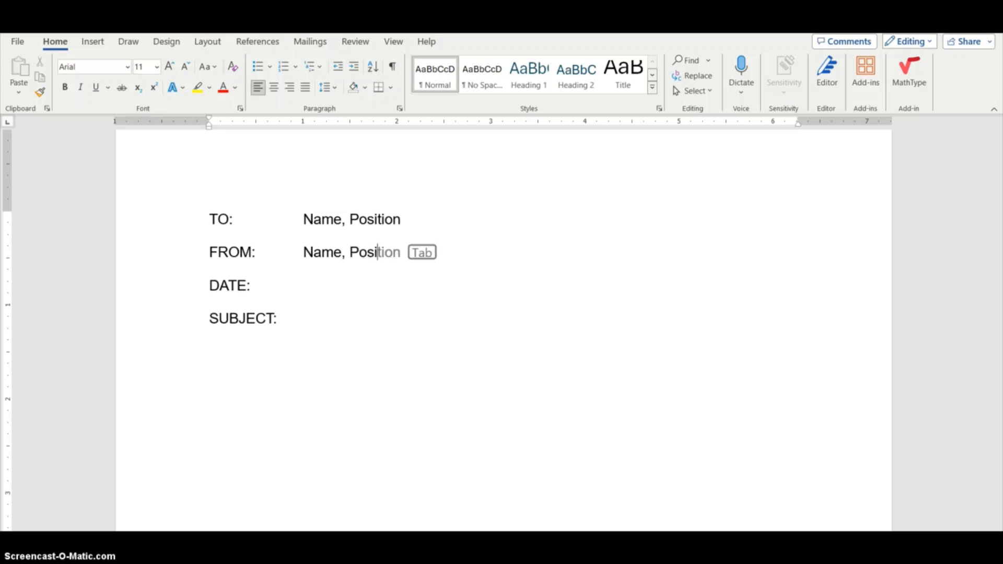
{"action": "type", "text": "tion"}
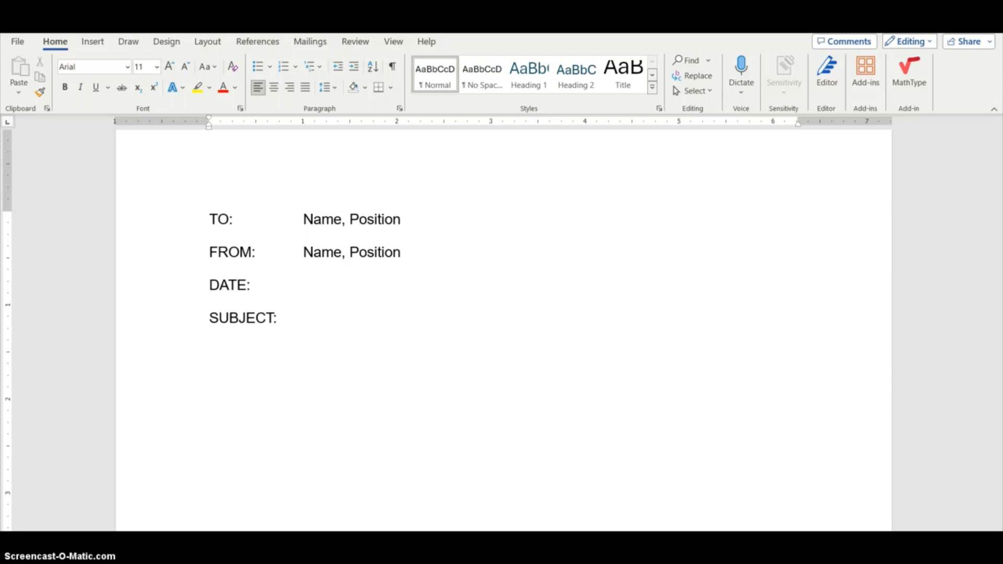
Add a tab and the date text dd mm yy 12 December 2023 on the DATE: line
{"action": "left_click", "coordinate": [273, 285]}
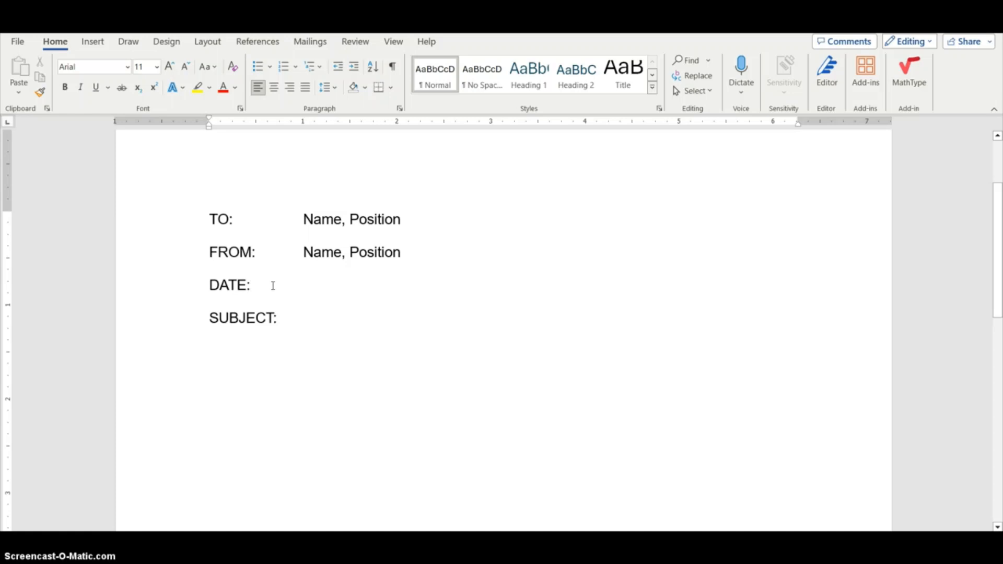
{"action": "key", "text": "Tab"}
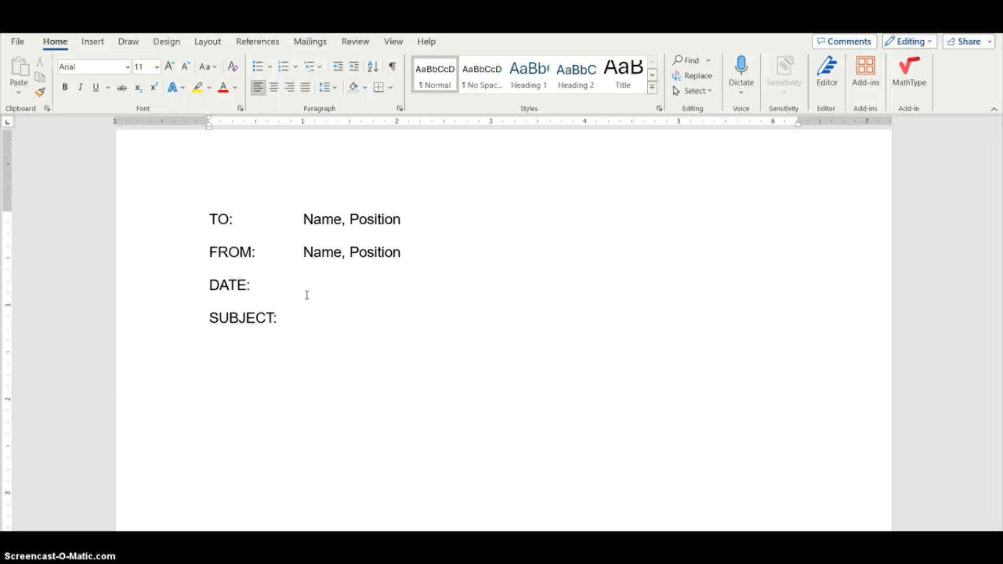
{"action": "type", "text": "dd mm yy 12"}
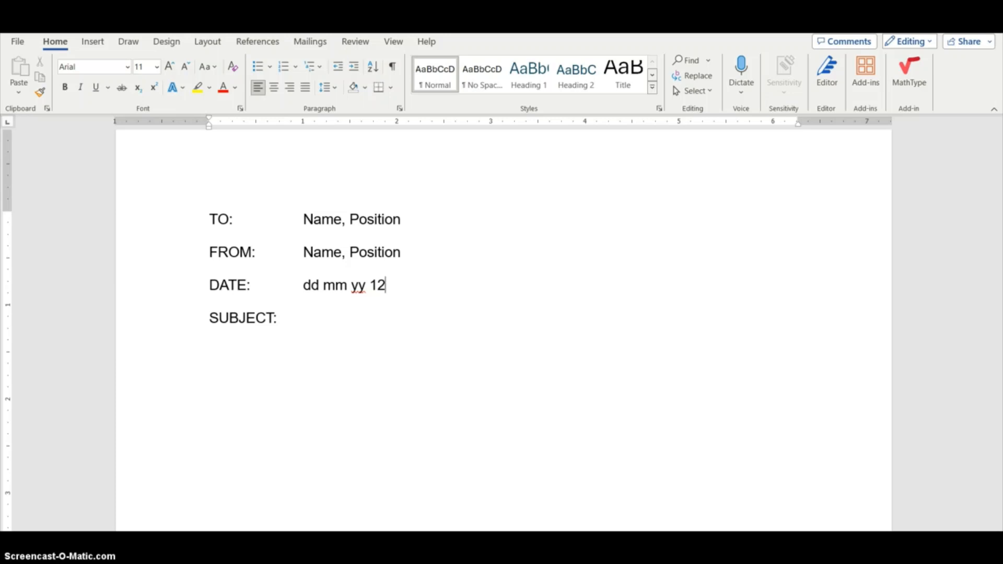
{"action": "type", "text": " December "}
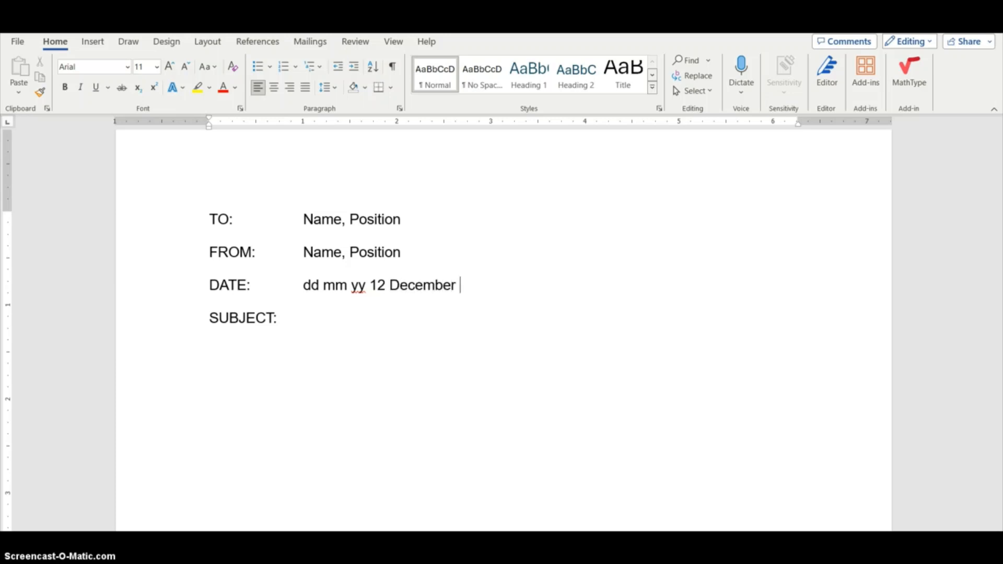
{"action": "type", "text": "2023"}
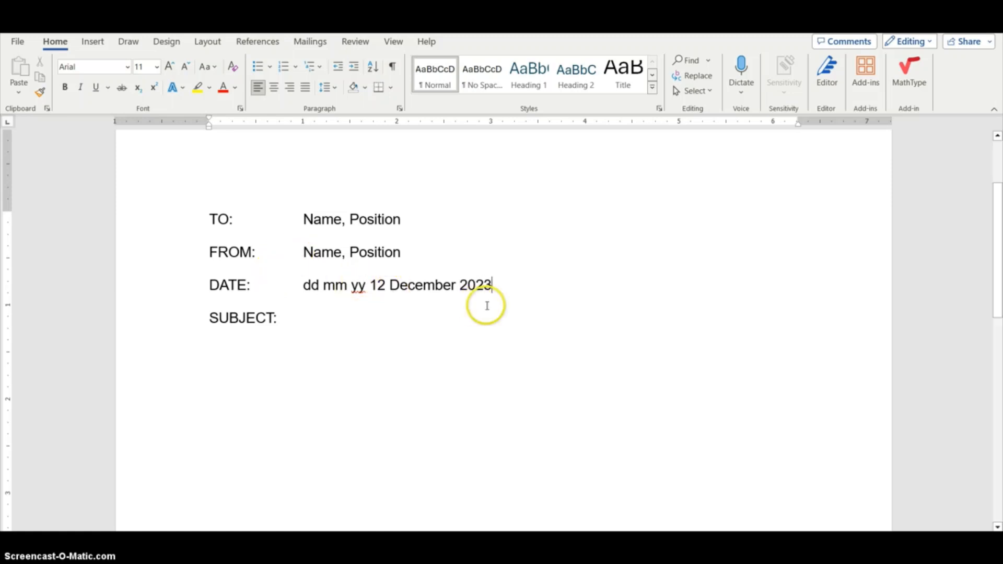
Add a tab and TYPE THE SUBJECT IN ALL CAPS on the SUBJECT: line
{"action": "left_click", "coordinate": [286, 314]}
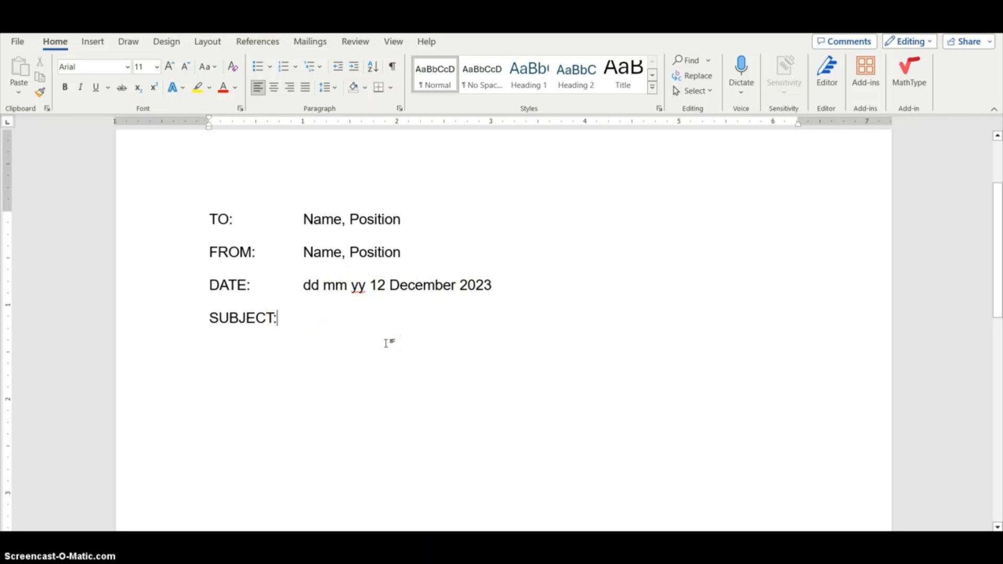
{"action": "key", "text": "Tab"}
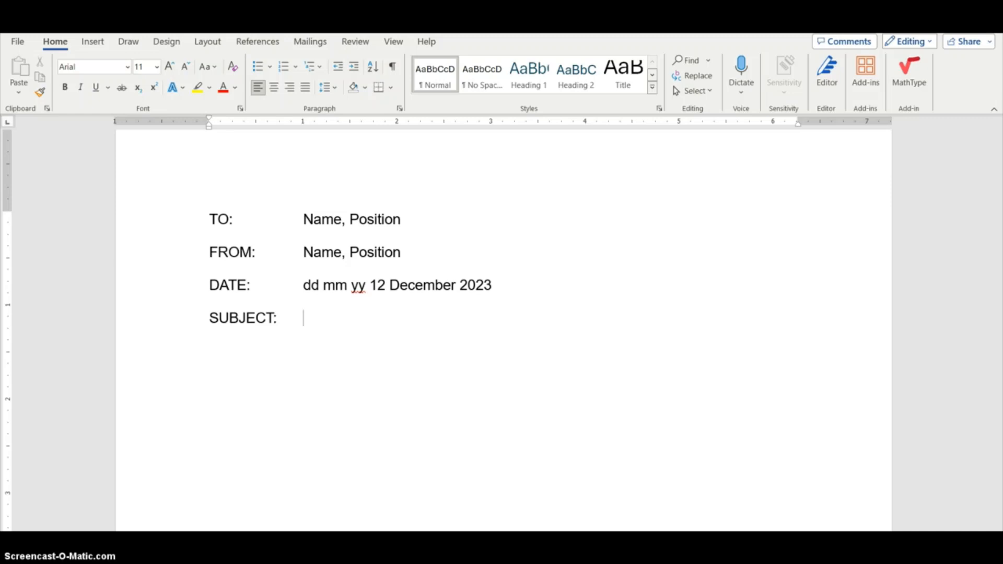
{"action": "type", "text": "TYPE THE"}
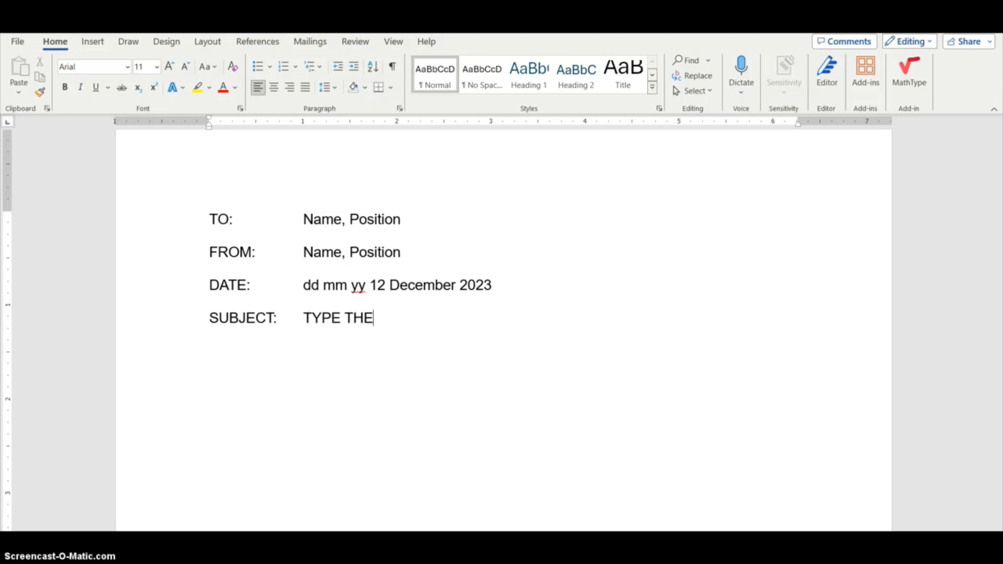
{"action": "type", "text": " SUBJECT IN"}
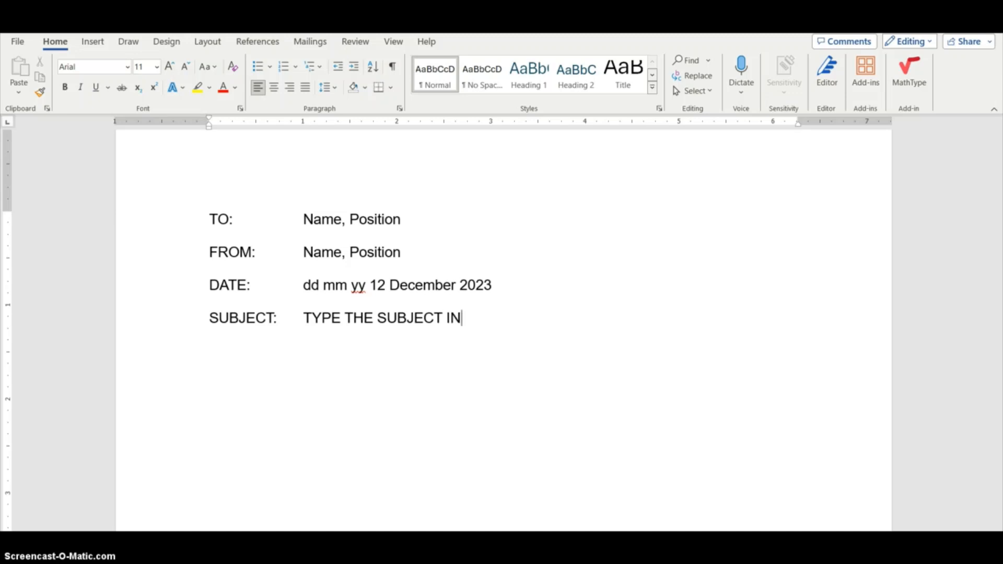
{"action": "type", "text": " ALL CAPS"}
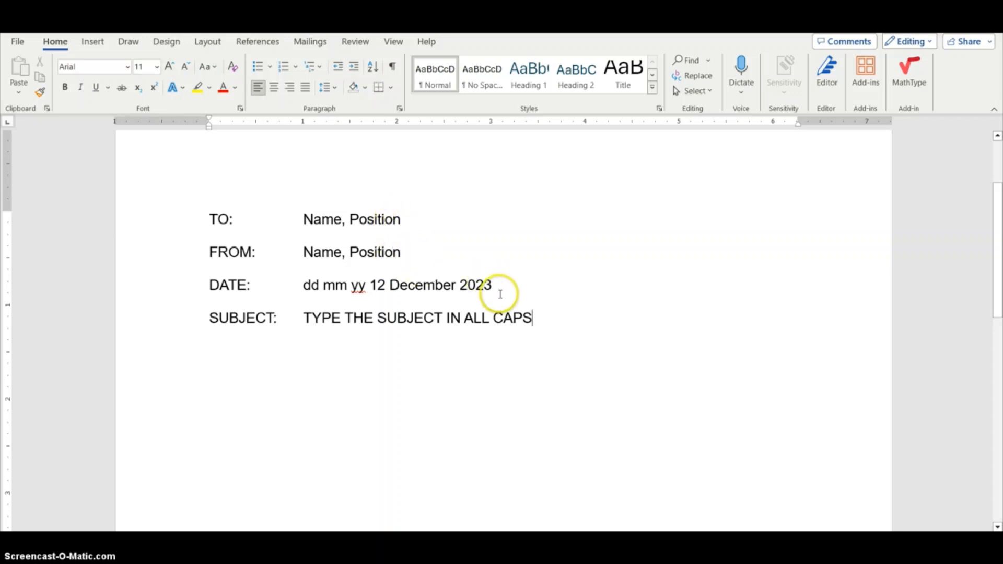
Show formatting marks and type a first placeholder body paragraph of repeated a's ending with a period below the subject
{"action": "left_click", "coordinate": [546, 320]}
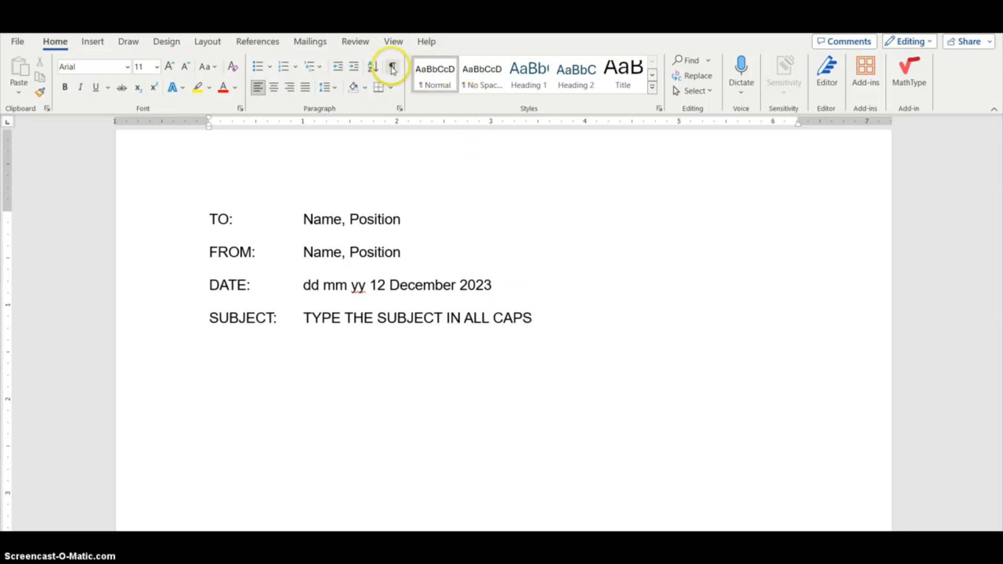
{"action": "left_click", "coordinate": [393, 67]}
{"action": "left_click", "coordinate": [208, 352]}
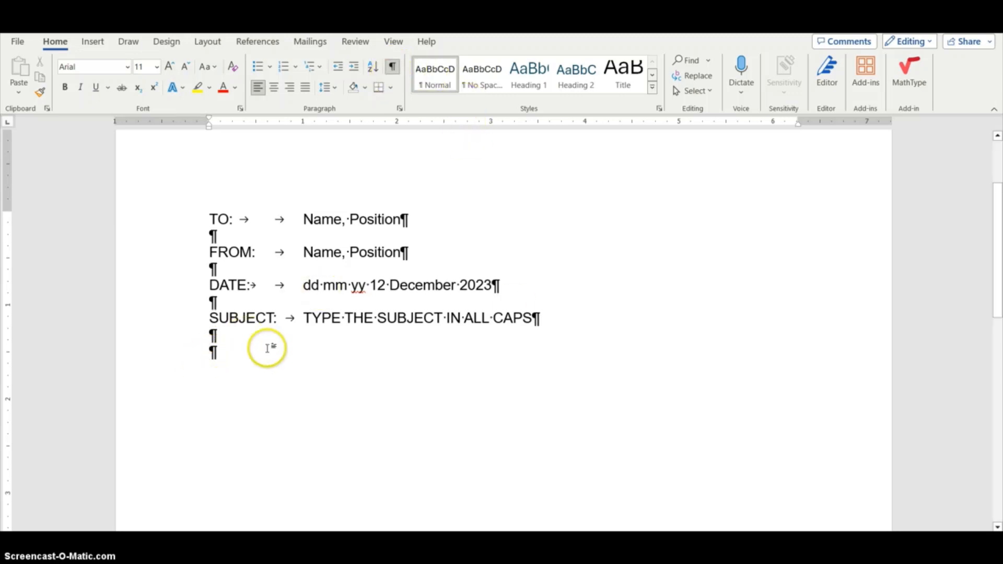
{"action": "scroll", "coordinate": [250, 345], "scroll_direction": "down", "scroll_amount": 1}
{"action": "left_click", "coordinate": [219, 304]}
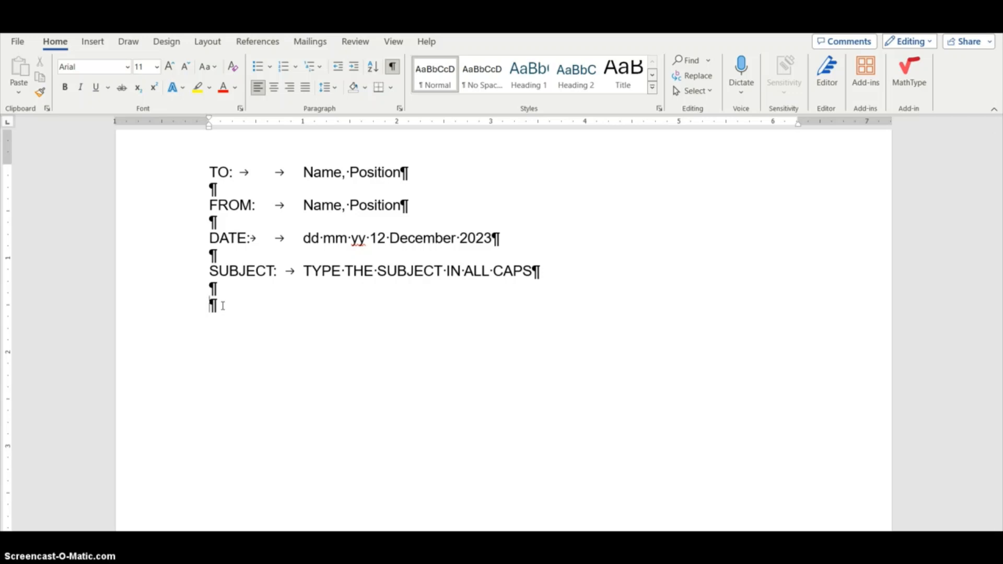
{"action": "type", "text": "aaaaaaaaaaaaaaaaa"}
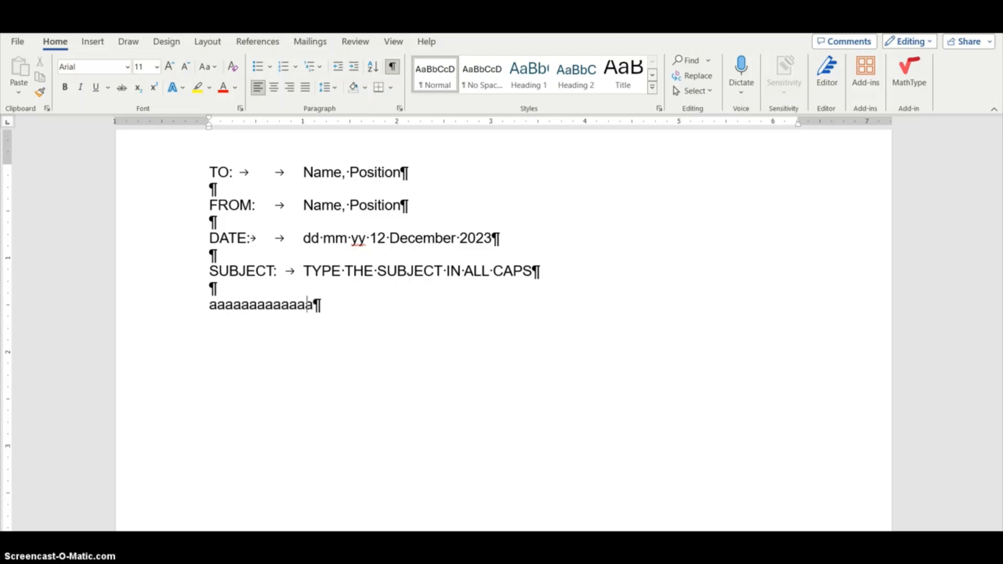
{"action": "type", "text": "aaaaa."}
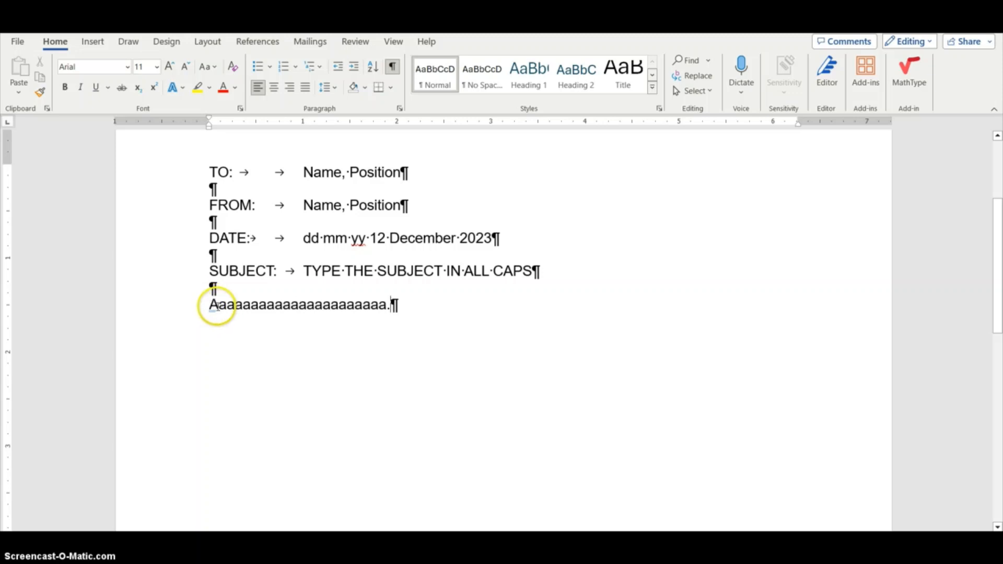
Add a blank line and type a second placeholder paragraph of repeated b's ending with a period
{"action": "mouse_move", "coordinate": [212, 304]}
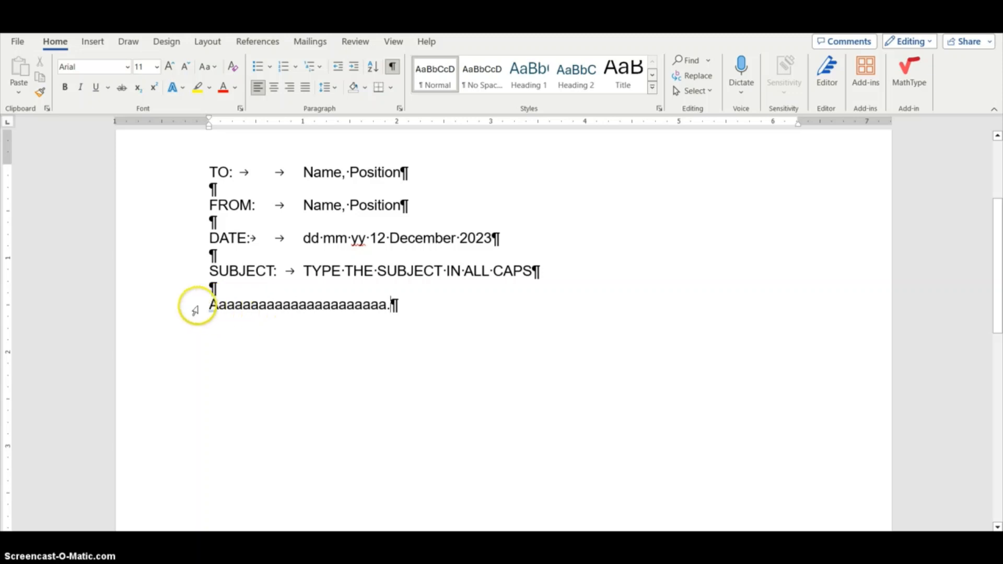
{"action": "left_click", "coordinate": [396, 299]}
{"action": "key", "text": "Return"}
{"action": "key", "text": "Return"}
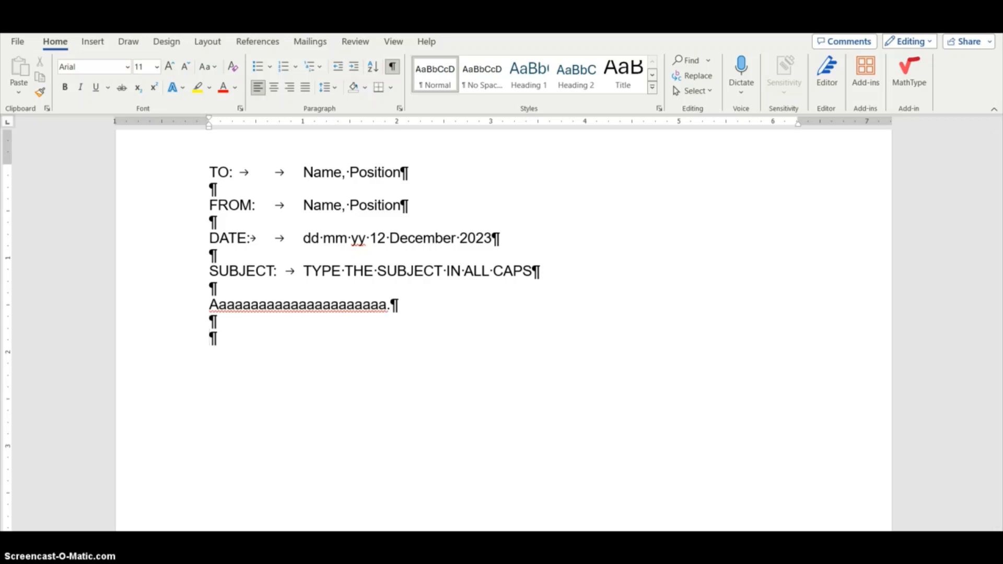
{"action": "type", "text": "bbbbbbbbbbbbbbbbbbb"}
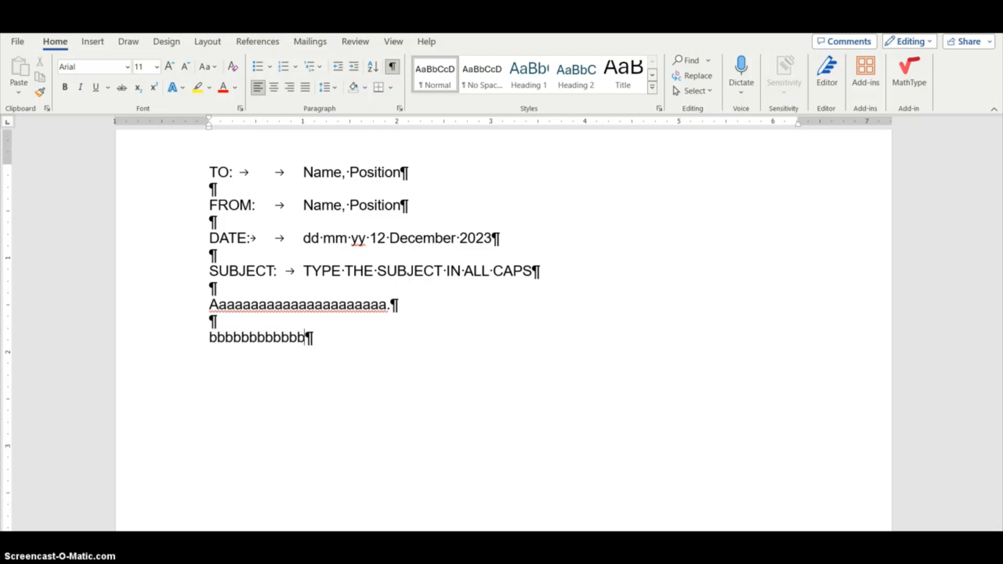
{"action": "type", "text": "bbbbbbb"}
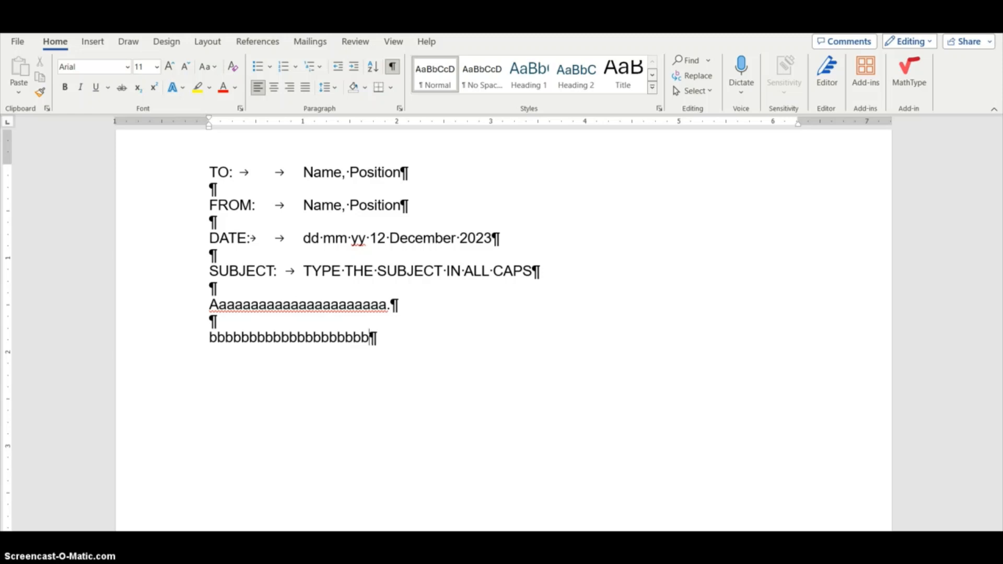
{"action": "type", "text": "."}
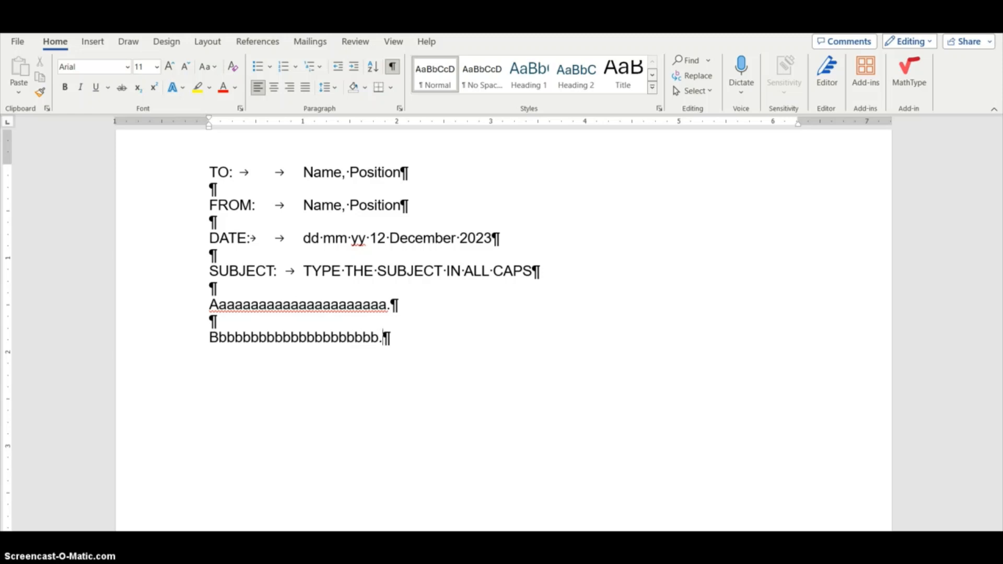
Add a blank line and type a third placeholder paragraph of repeated c's ending with a period
{"action": "key", "text": "Return"}
{"action": "key", "text": "Return"}
{"action": "type", "text": "cccccc"}
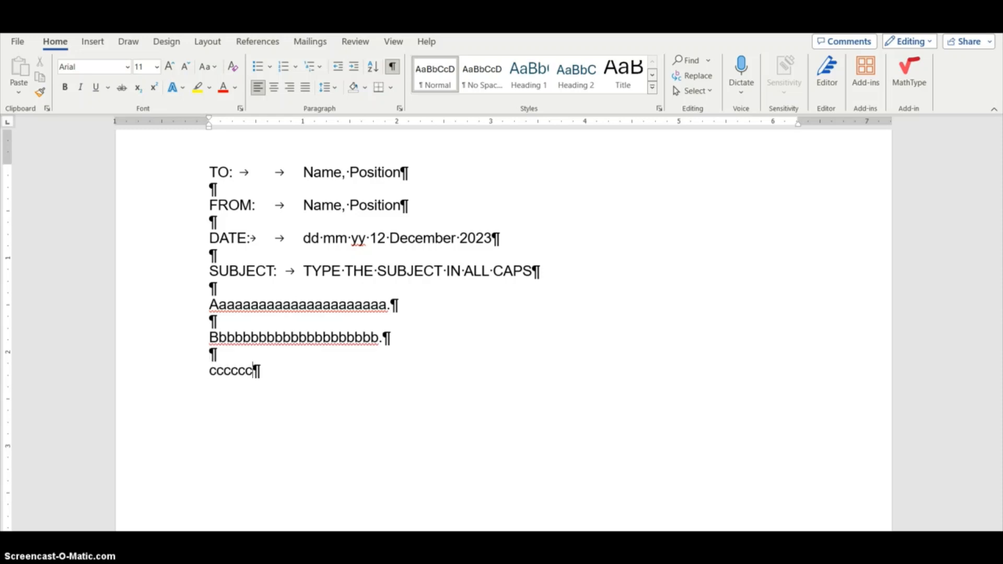
{"action": "type", "text": "ccccccccccccc"}
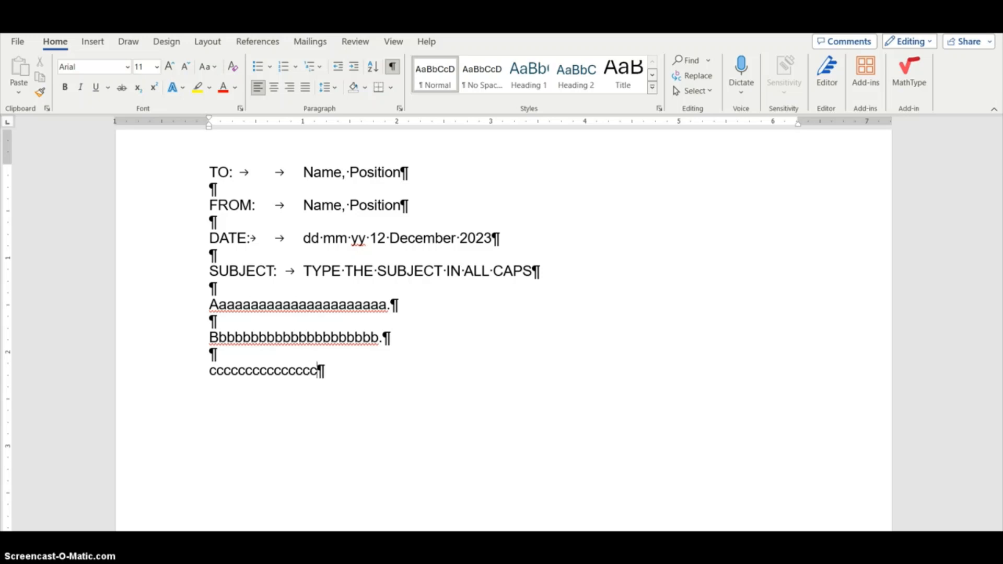
{"action": "type", "text": "ccccccc"}
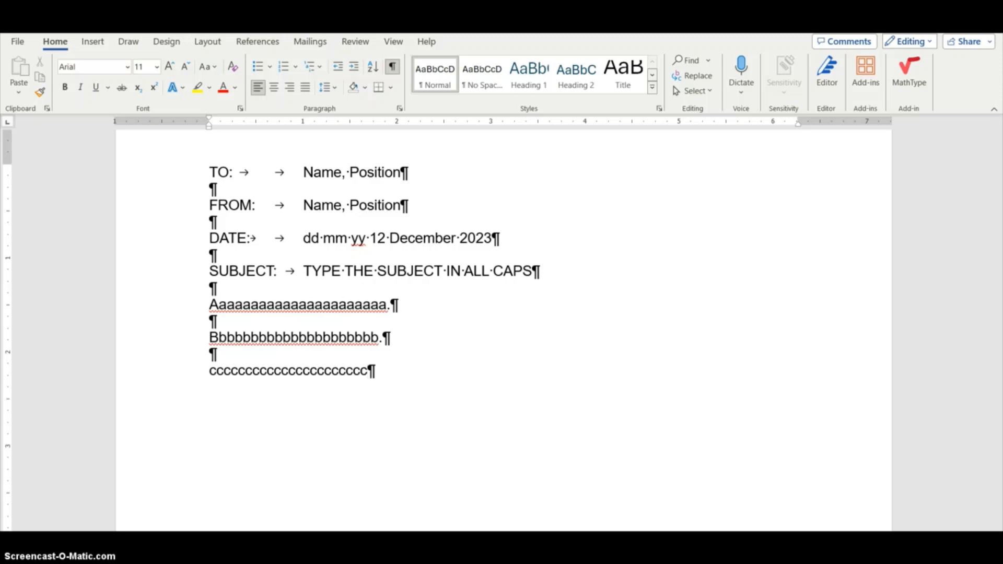
{"action": "type", "text": "."}
Add a blank line, type the reference initials xx aed, and leave another blank line below
{"action": "key", "text": "Return"}
{"action": "key", "text": "Return"}
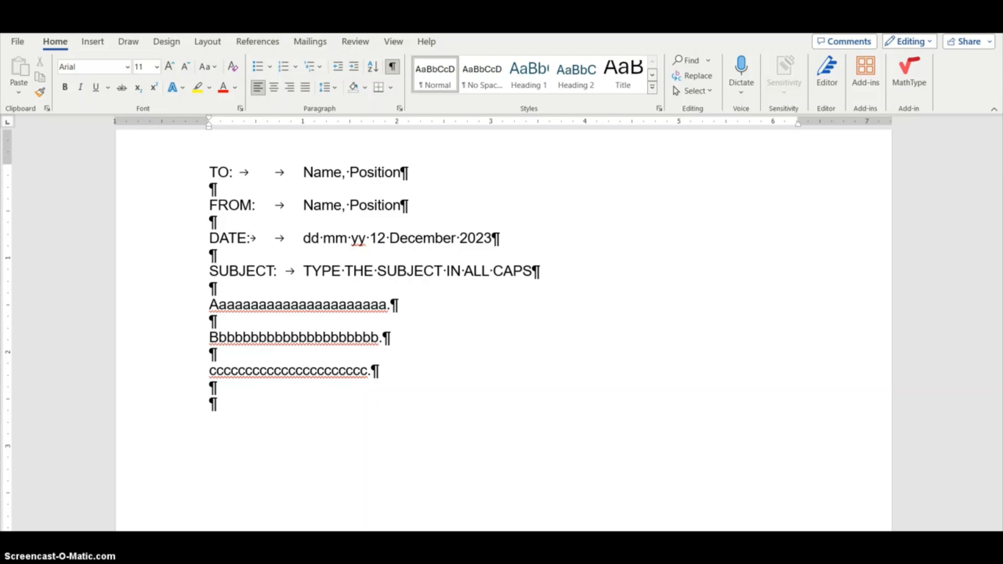
{"action": "type", "text": "xx"}
{"action": "type", "text": "aed"}
{"action": "key", "text": "Return"}
{"action": "key", "text": "Return"}
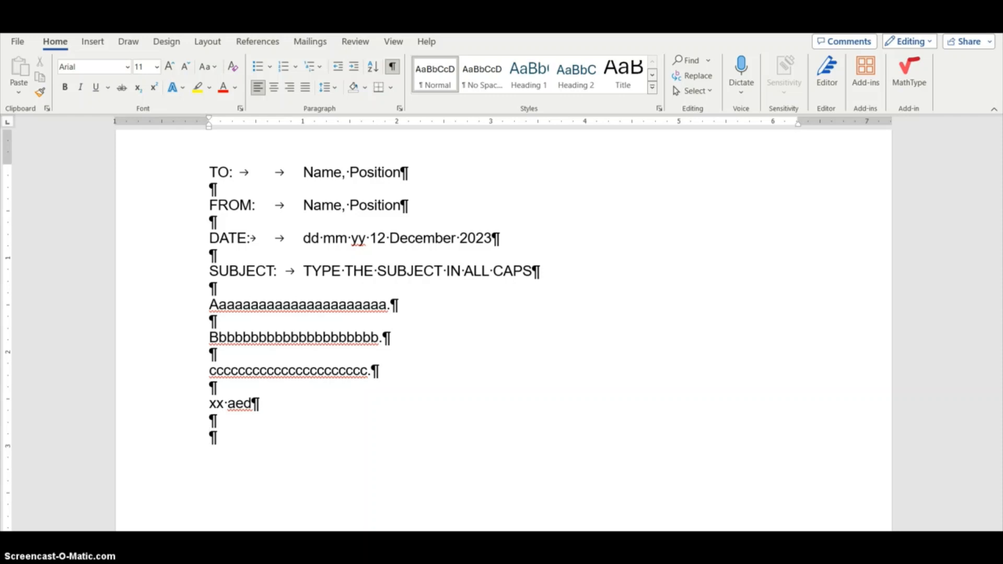
Type the Attachment notation below the initials, correcting the misspelling
{"action": "type", "text": "Attachmnet"}
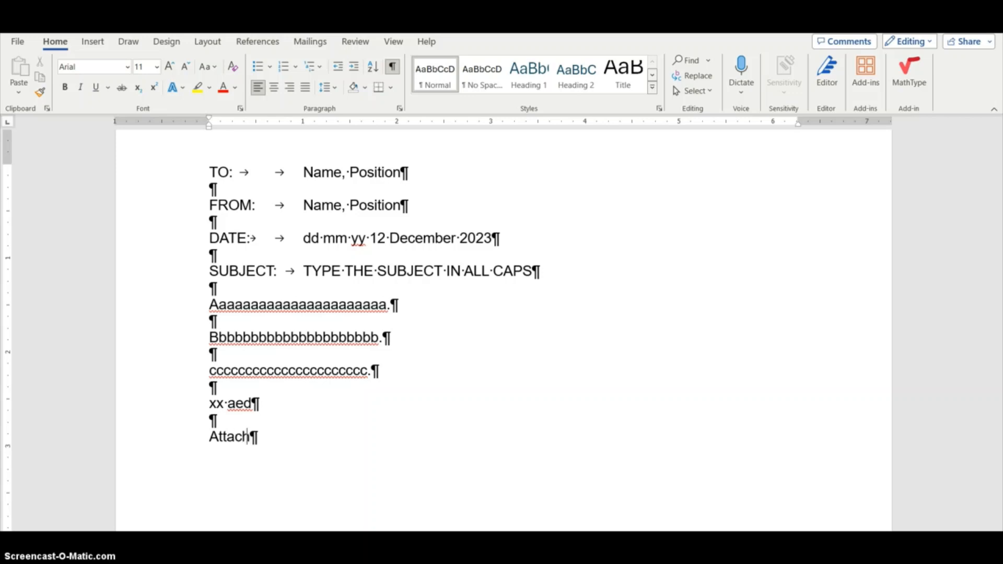
{"action": "key", "text": "BackSpace"}
{"action": "key", "text": "BackSpace"}
{"action": "key", "text": "BackSpace"}
{"action": "type", "text": "ent"}
Hide formatting marks and highlight the four memo heading lines in yellow
{"action": "left_click", "coordinate": [393, 67]}
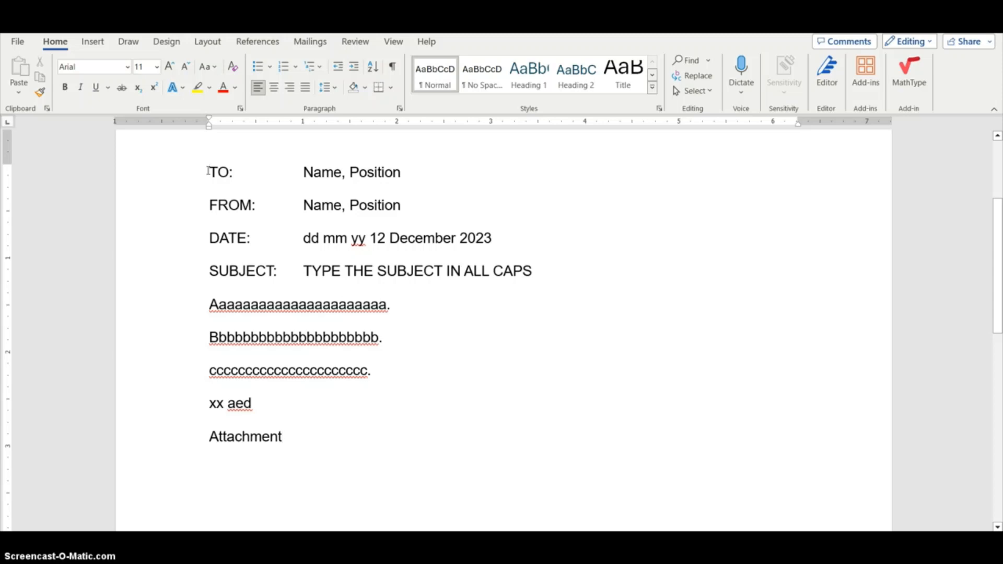
{"action": "left_click_drag", "start_coordinate": [209, 171], "coordinate": [556, 272]}
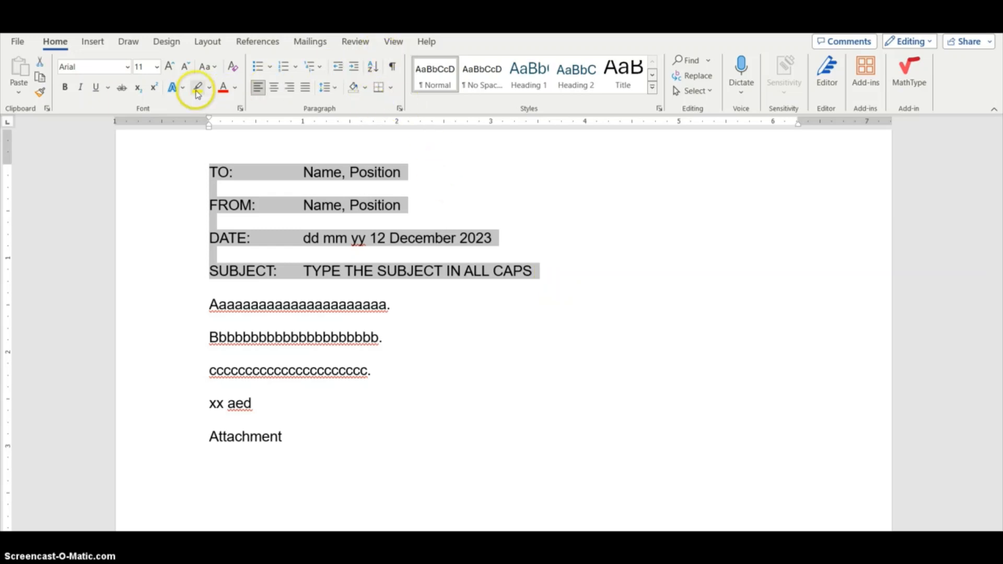
{"action": "left_click", "coordinate": [197, 92]}
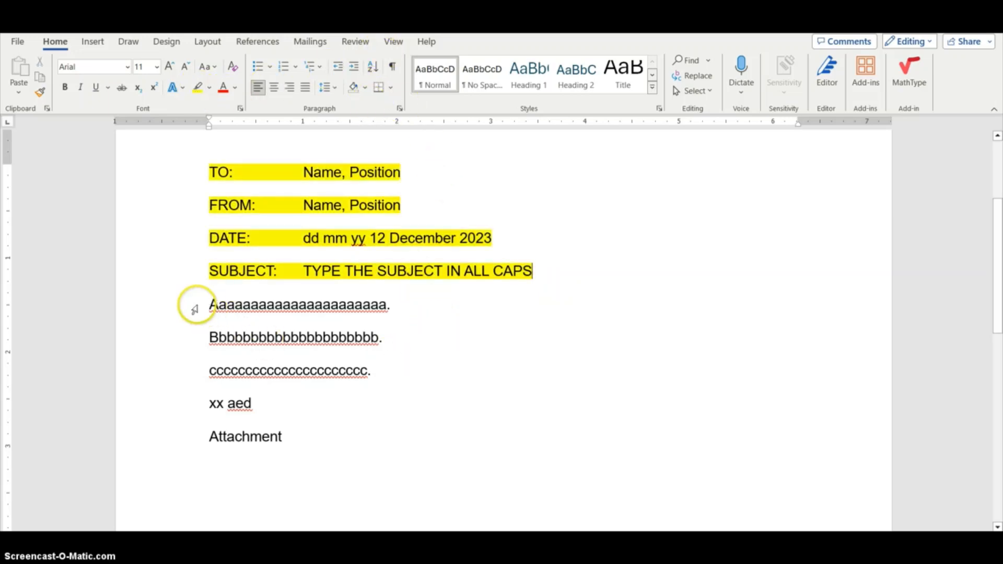
Highlight the three body paragraphs in turquoise
{"action": "left_click_drag", "start_coordinate": [195, 309], "coordinate": [190, 376]}
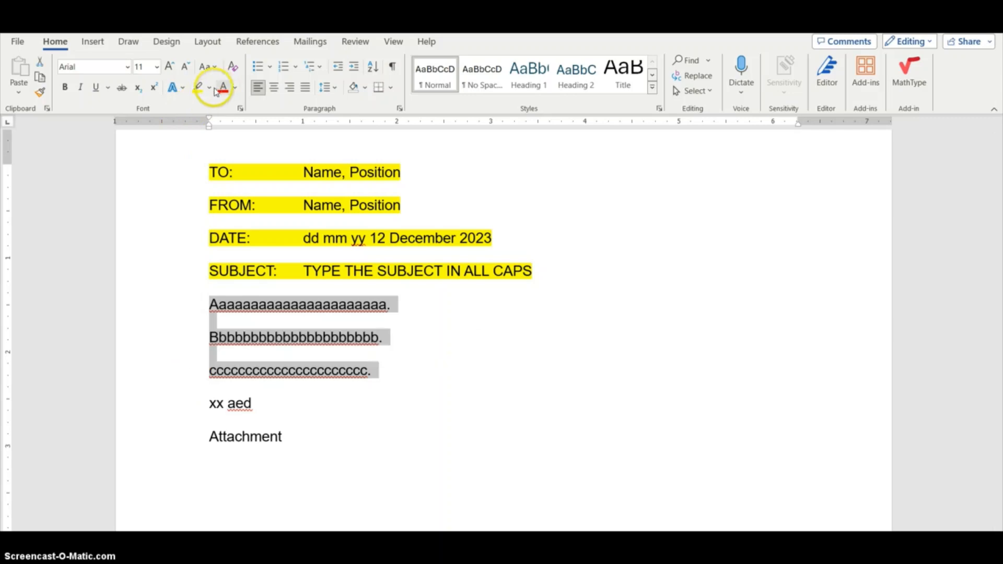
{"action": "left_click", "coordinate": [209, 87]}
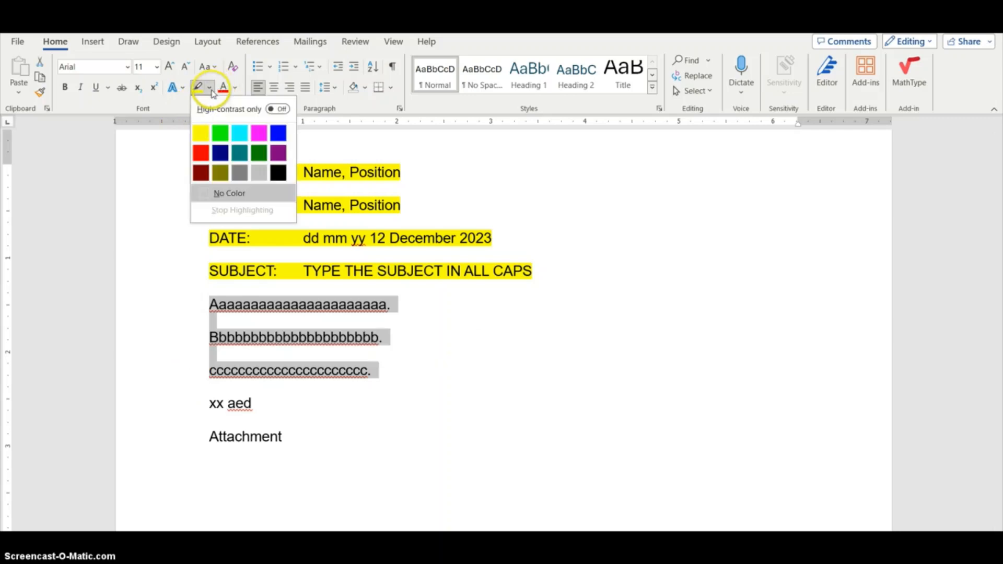
{"action": "left_click", "coordinate": [242, 137]}
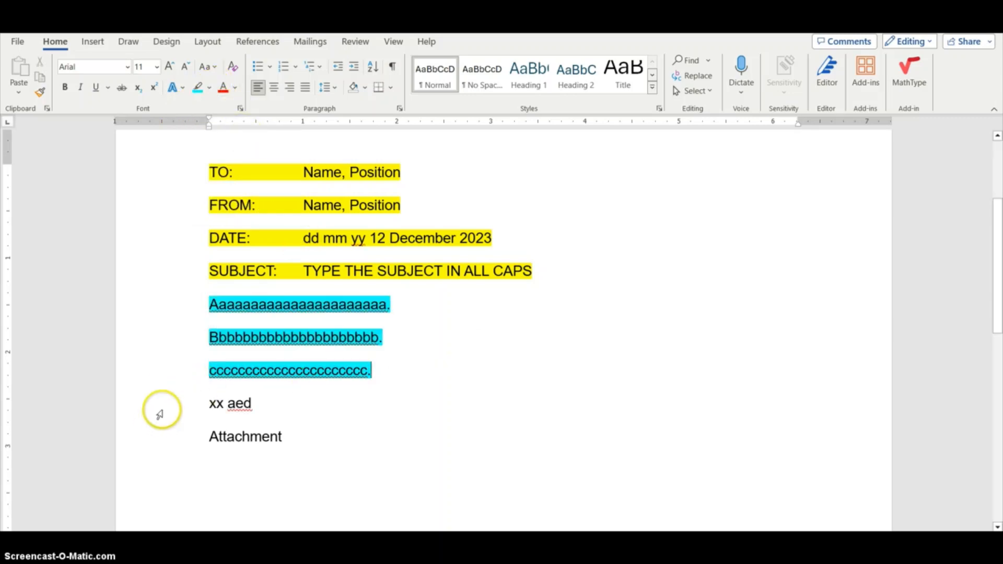
{"action": "left_click", "coordinate": [160, 414]}
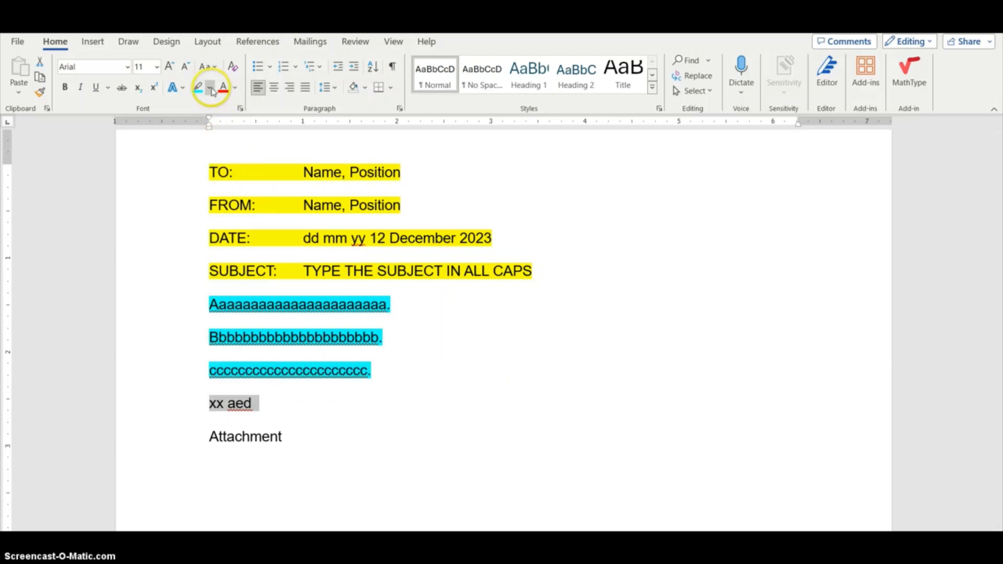
Highlight the reference initials xx aed in pink
{"action": "left_click", "coordinate": [210, 89]}
{"action": "left_click", "coordinate": [260, 132]}
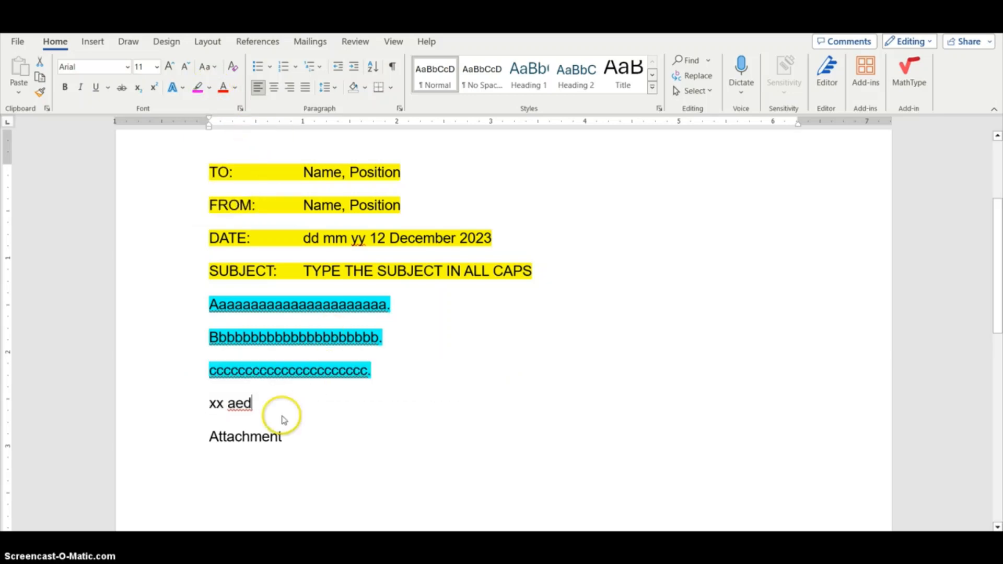
{"action": "left_click_drag", "start_coordinate": [209, 405], "coordinate": [253, 413]}
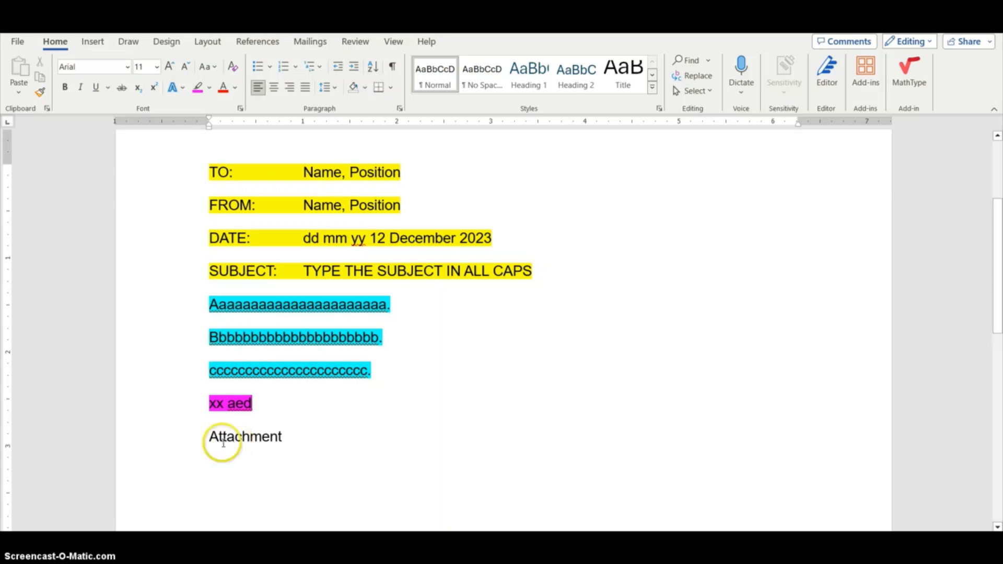
{"action": "left_click", "coordinate": [182, 442]}
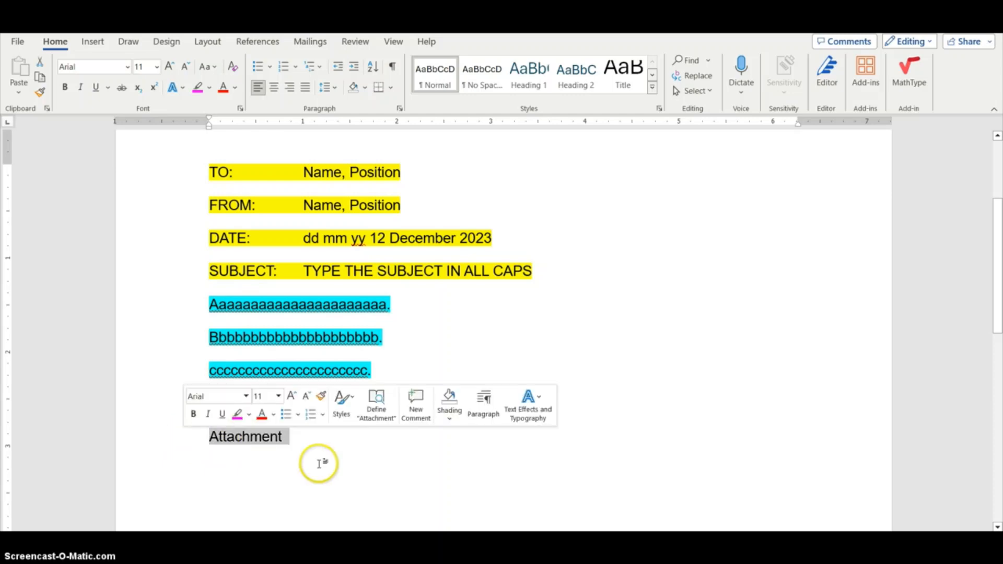
{"action": "key", "text": "Delete"}
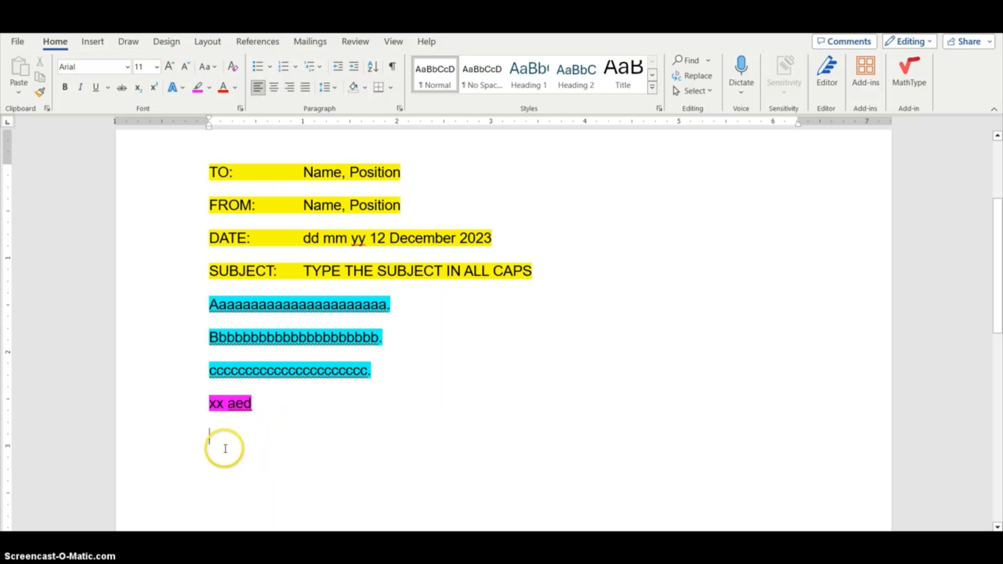
{"action": "left_click", "coordinate": [224, 413]}
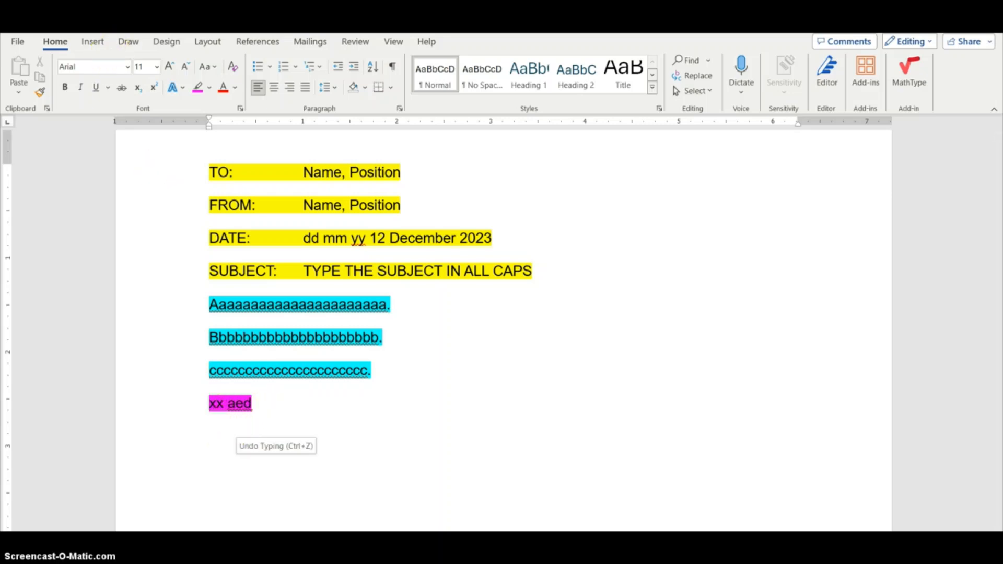
{"action": "key", "text": "ctrl+z"}
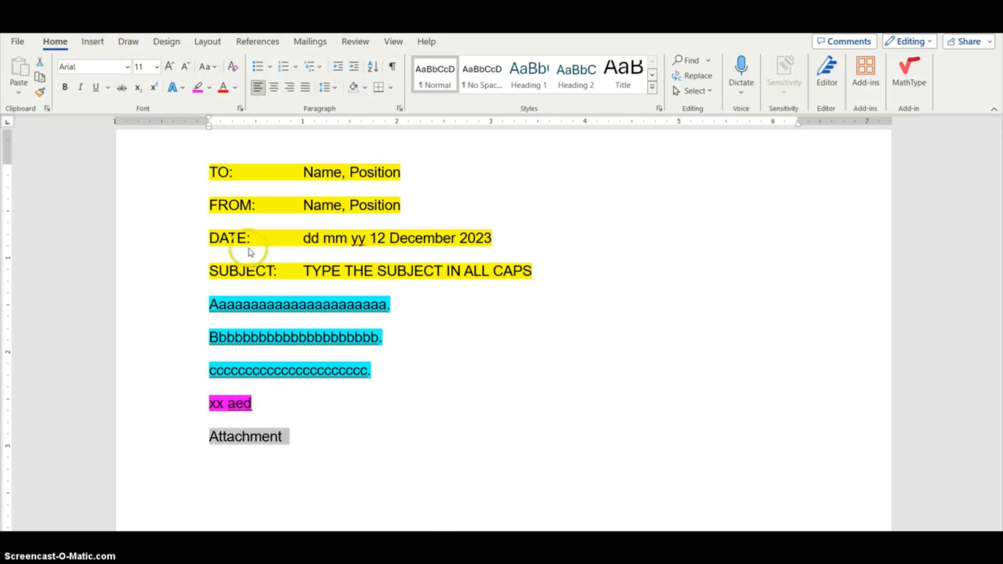
{"action": "left_click", "coordinate": [305, 464]}
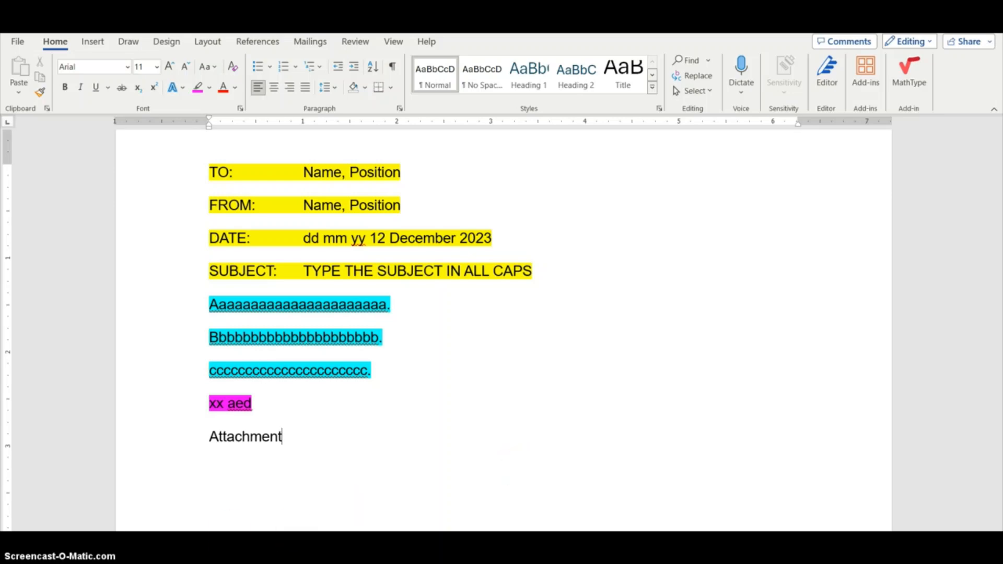
Switch to the Job 6 PDF in the browser and read through its instructions and memo text
{"action": "key", "text": "alt+Tab"}
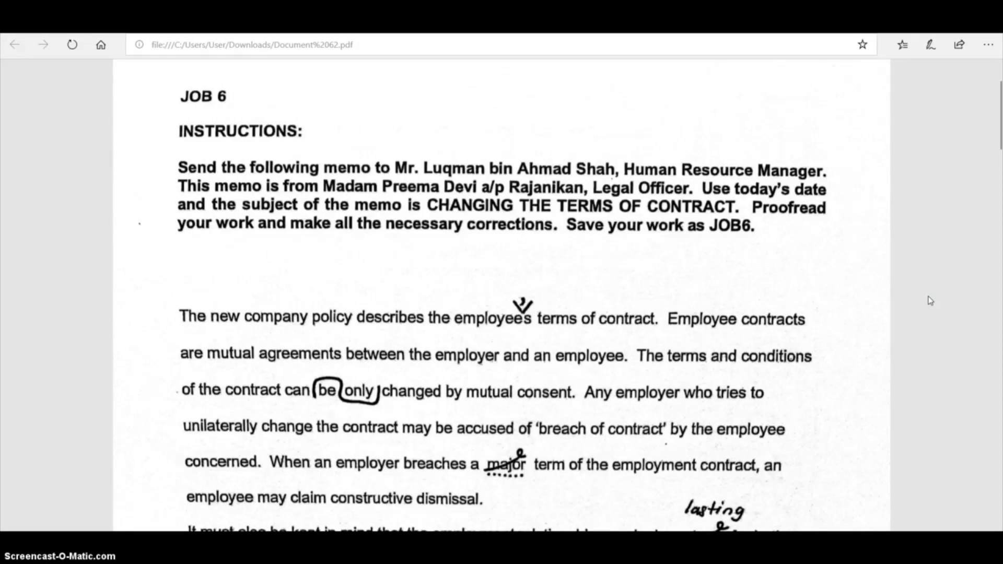
{"action": "scroll", "coordinate": [930, 301], "scroll_direction": "down", "scroll_amount": 2}
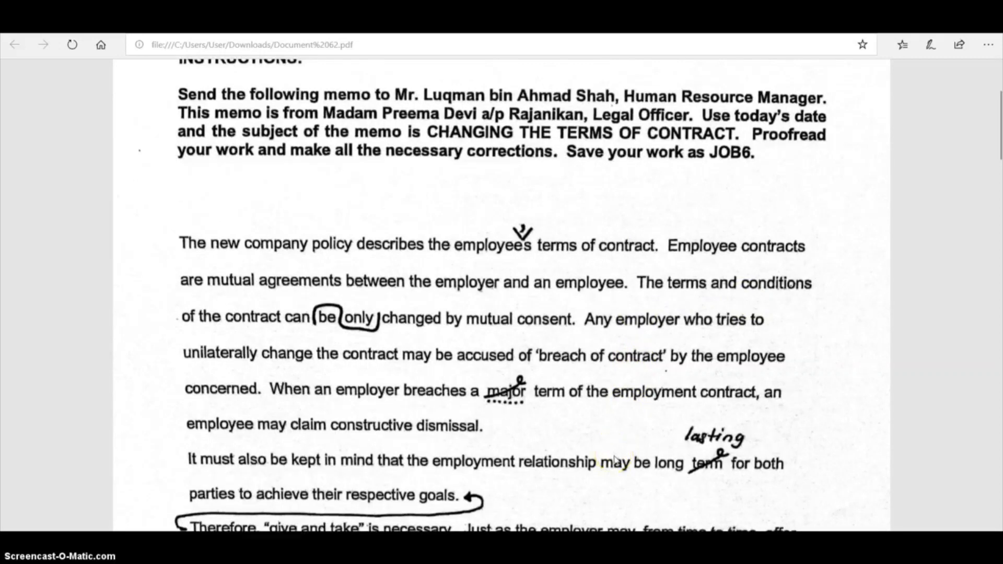
{"action": "scroll", "coordinate": [313, 196], "scroll_direction": "up", "scroll_amount": 2}
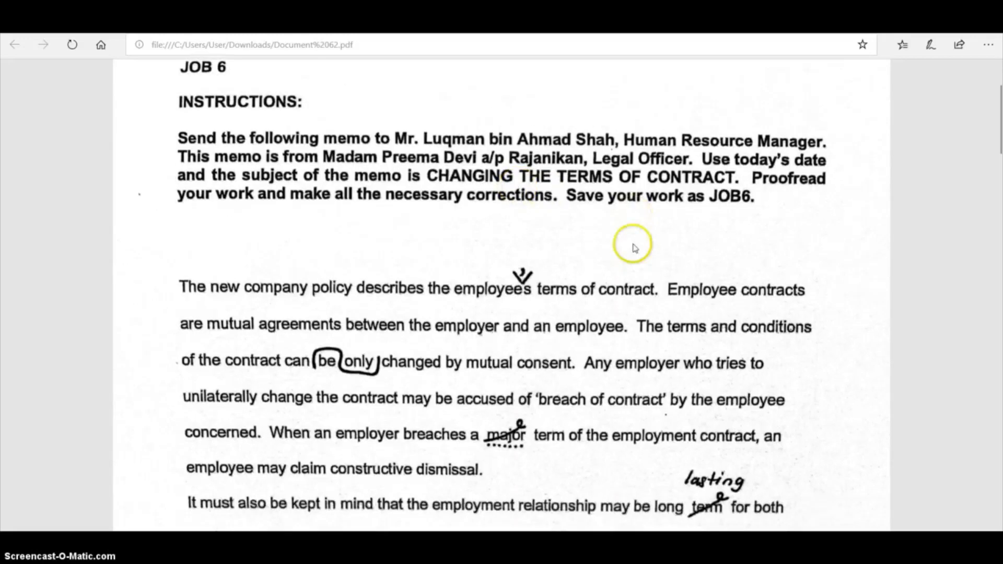
{"action": "scroll", "coordinate": [638, 246], "scroll_direction": "down", "scroll_amount": 2}
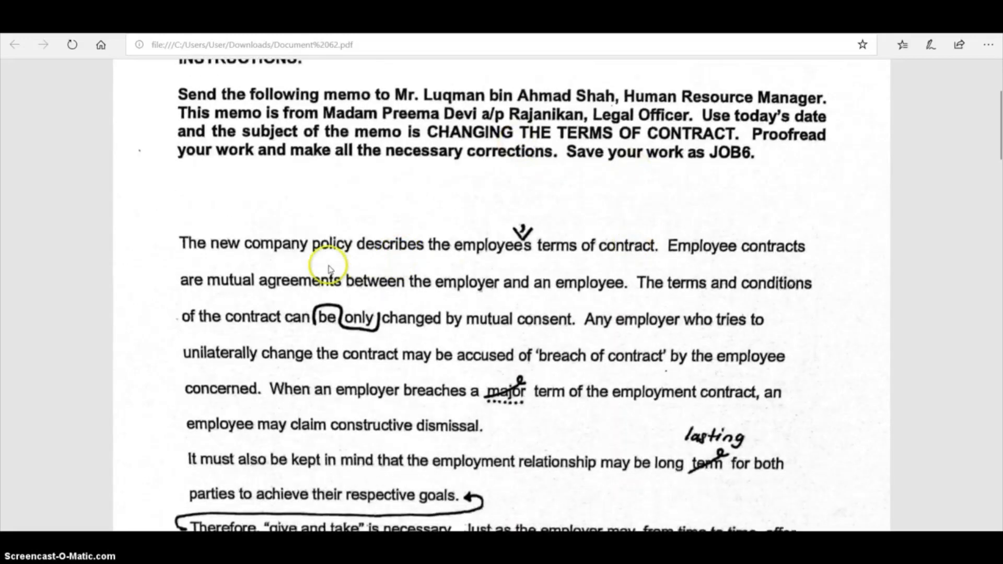
{"action": "scroll", "coordinate": [328, 269], "scroll_direction": "down", "scroll_amount": 2}
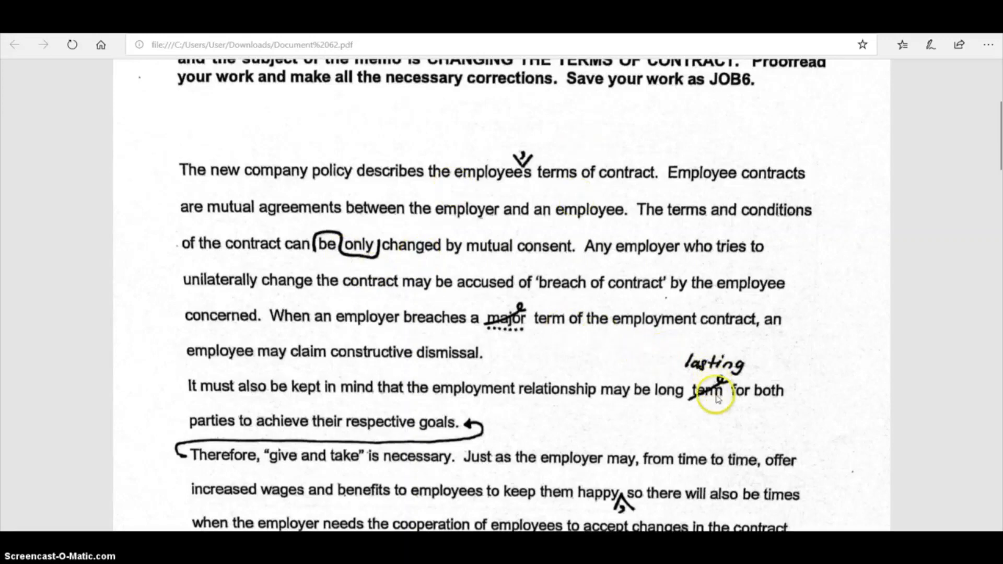
{"action": "scroll", "coordinate": [715, 398], "scroll_direction": "down", "scroll_amount": 6}
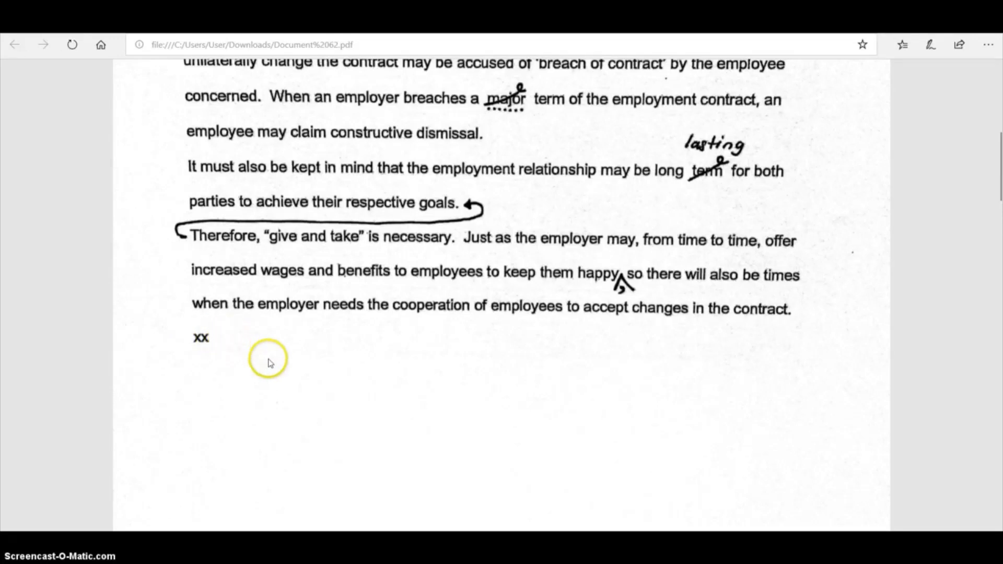
{"action": "scroll", "coordinate": [267, 370], "scroll_direction": "up", "scroll_amount": 5}
{"action": "scroll", "coordinate": [272, 368], "scroll_direction": "up", "scroll_amount": 4}
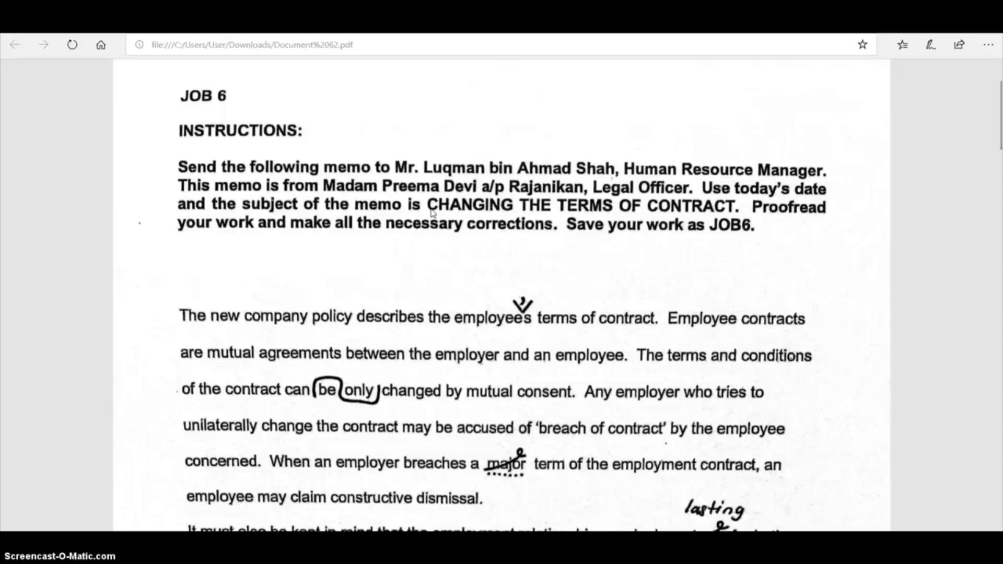
{"action": "scroll", "coordinate": [431, 215], "scroll_direction": "up", "scroll_amount": 2}
{"action": "left_click", "coordinate": [391, 245]}
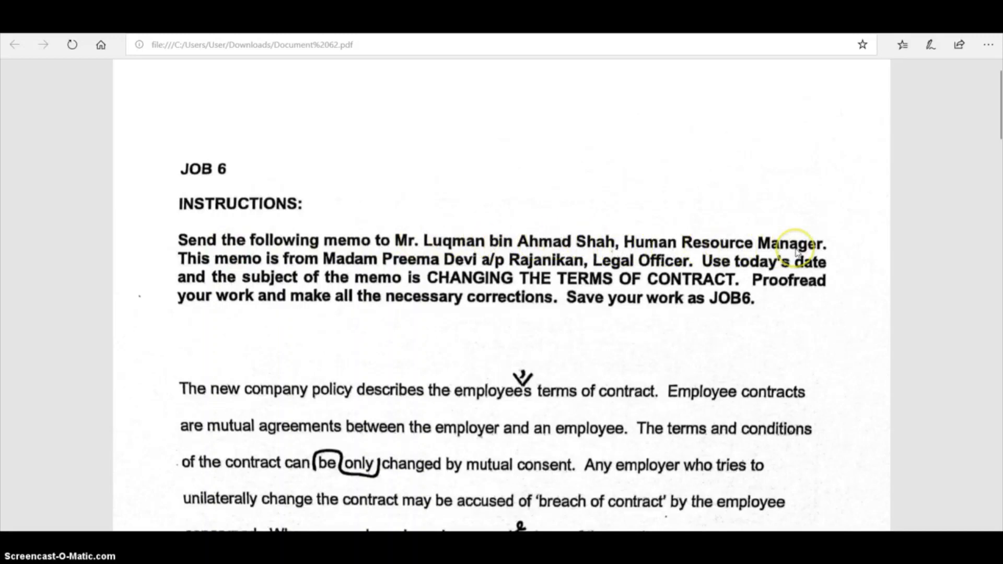
With the pen annotation tool, underline the memo recipient phrase and 'Use today's date' in the instructions
{"action": "left_click", "coordinate": [928, 50]}
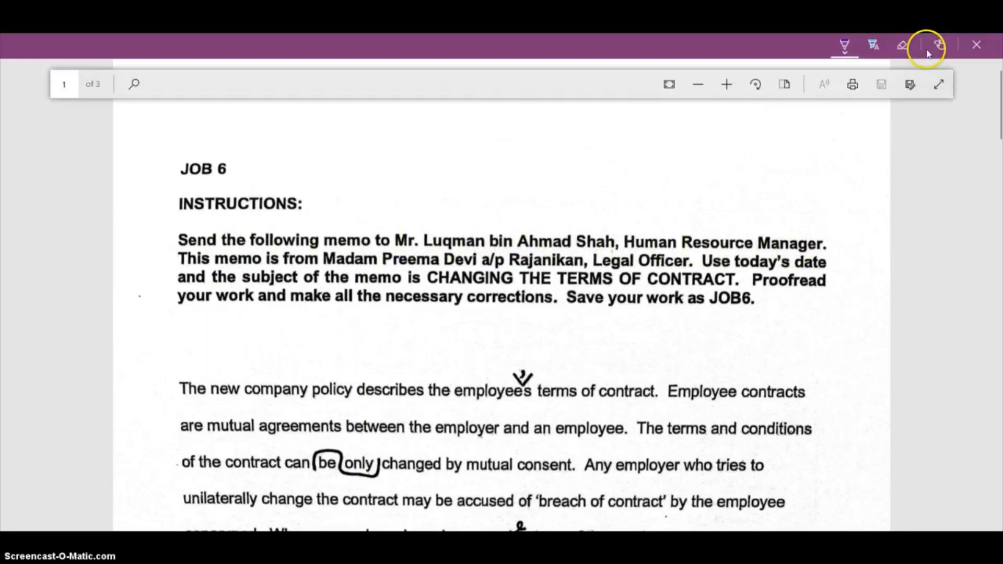
{"action": "left_click", "coordinate": [885, 45]}
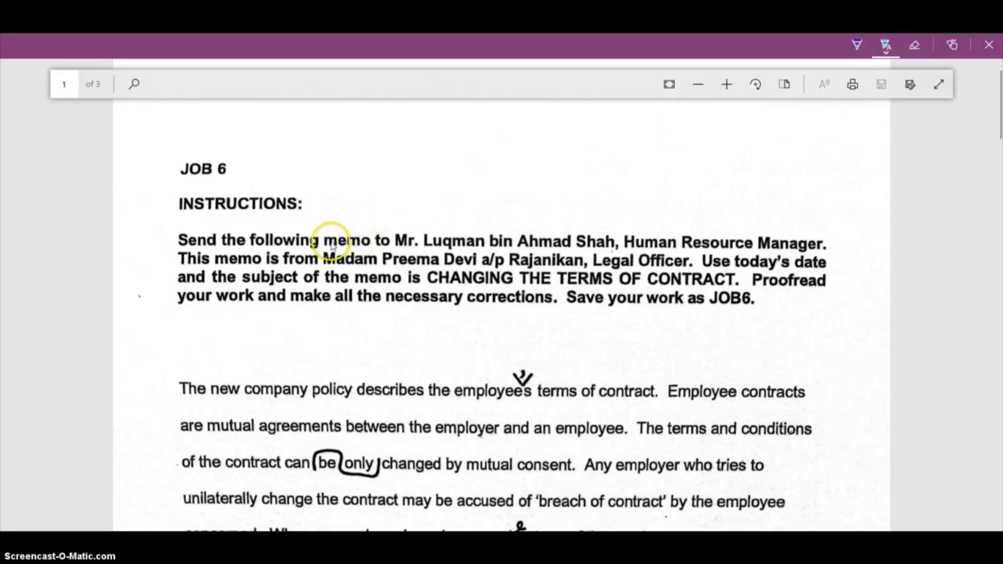
{"action": "left_click", "coordinate": [857, 45]}
{"action": "left_click_drag", "start_coordinate": [325, 247], "coordinate": [485, 247]}
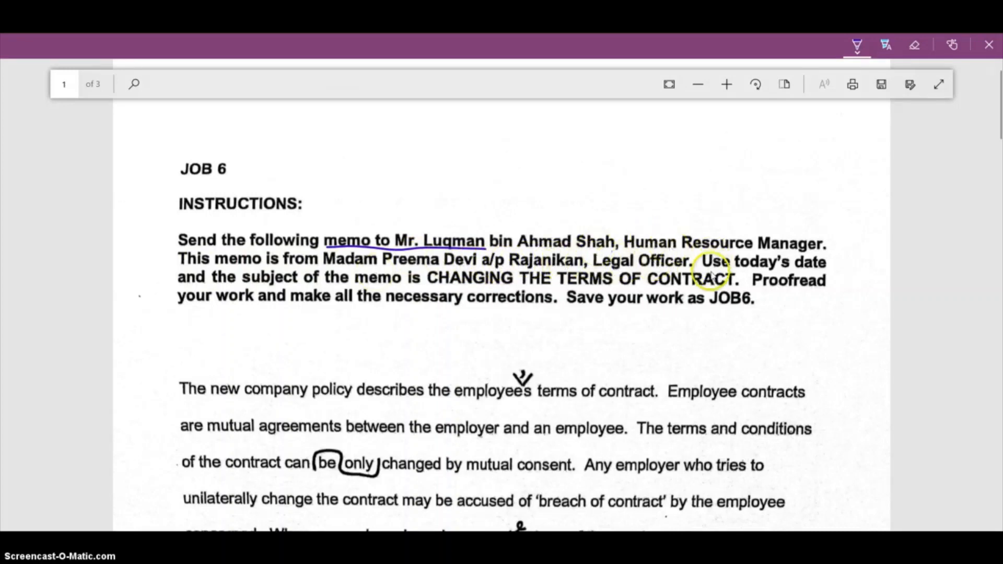
{"action": "left_click_drag", "start_coordinate": [711, 272], "coordinate": [798, 272]}
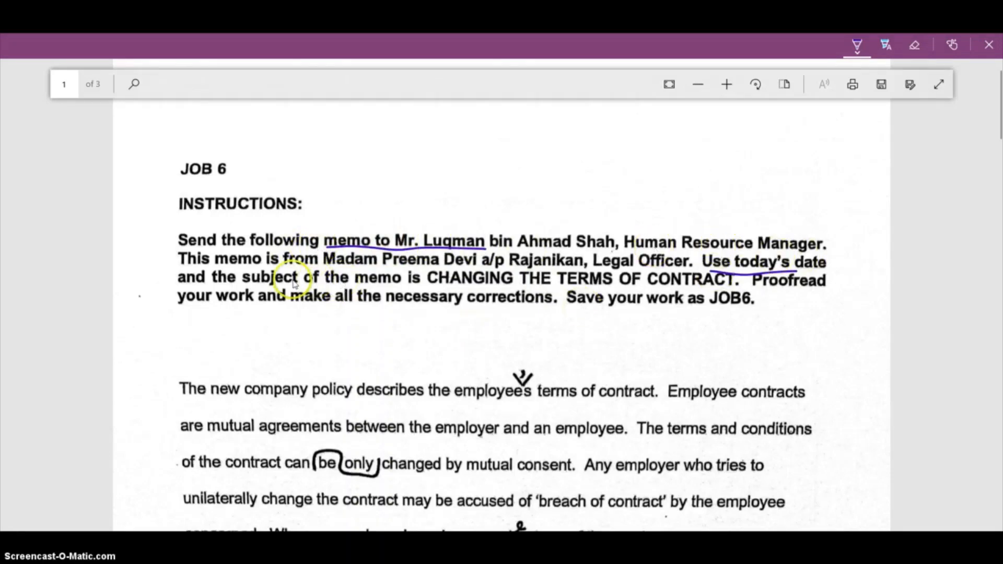
Circle a number 1 beside the first paragraph and draw a line marking its end
{"action": "scroll", "coordinate": [450, 302], "scroll_direction": "down", "scroll_amount": 5}
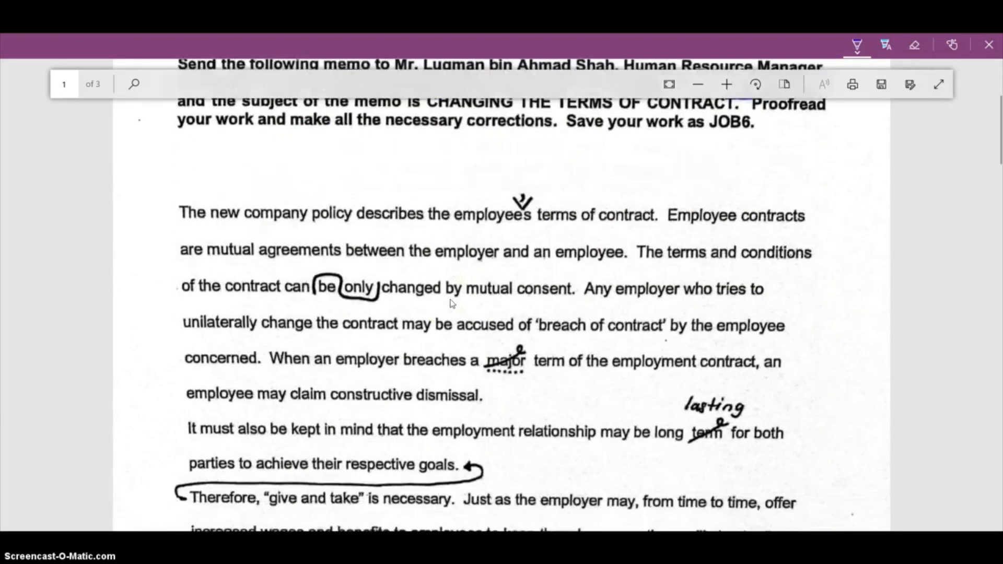
{"action": "mouse_move", "coordinate": [147, 155]}
{"action": "left_mouse_down"}
{"action": "mouse_move", "coordinate": [163, 185]}
{"action": "mouse_move", "coordinate": [148, 150]}
{"action": "left_mouse_up"}
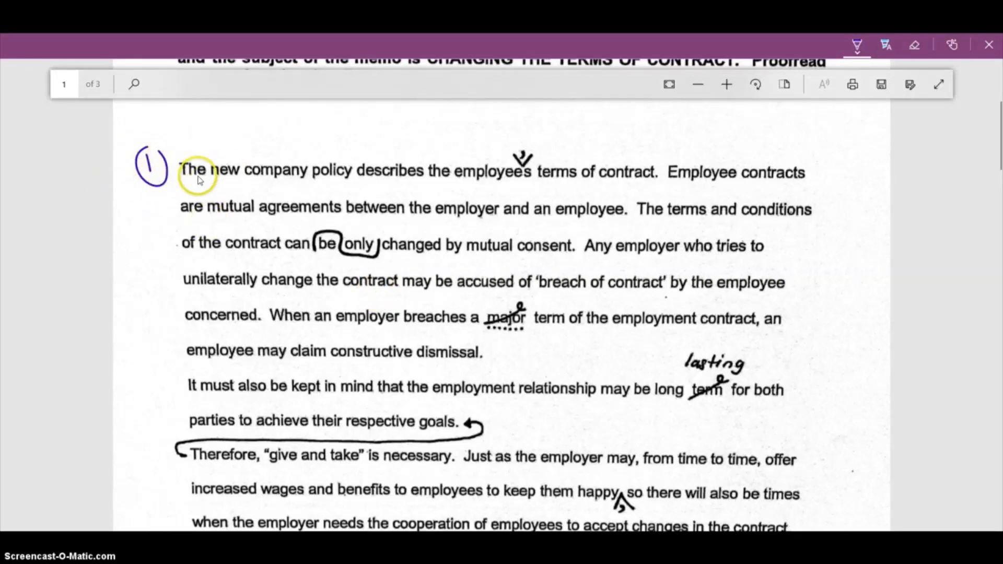
{"action": "scroll", "coordinate": [502, 267], "scroll_direction": "down", "scroll_amount": 2}
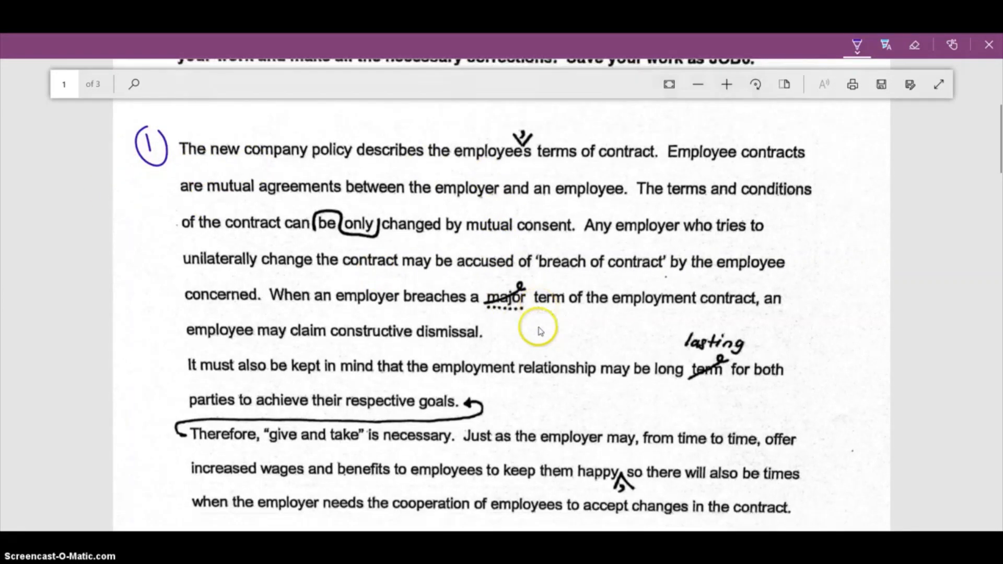
{"action": "left_click_drag", "start_coordinate": [506, 282], "coordinate": [618, 282]}
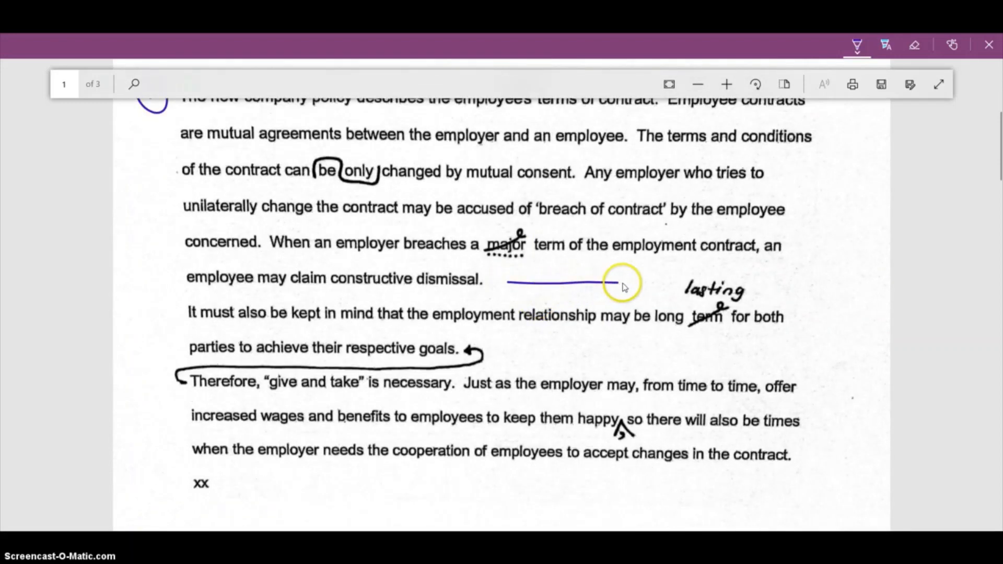
Circle a number 2 beside the second paragraph of the PDF text
{"action": "scroll", "coordinate": [301, 318], "scroll_direction": "up", "scroll_amount": 2}
{"action": "scroll", "coordinate": [300, 318], "scroll_direction": "down", "scroll_amount": 2}
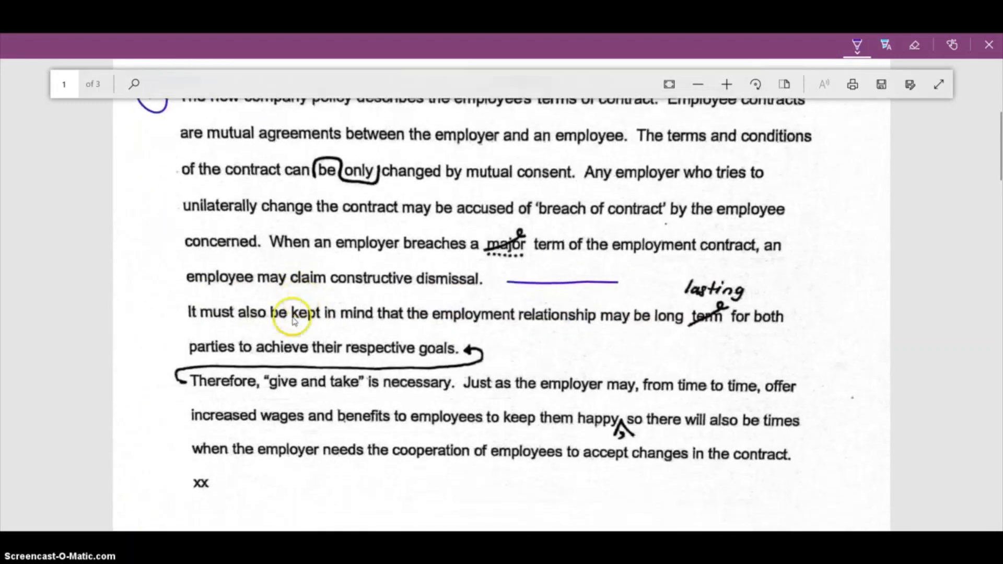
{"action": "mouse_move", "coordinate": [153, 308]}
{"action": "left_mouse_down"}
{"action": "mouse_move", "coordinate": [166, 320]}
{"action": "mouse_move", "coordinate": [152, 311]}
{"action": "mouse_move", "coordinate": [184, 309]}
{"action": "left_mouse_up"}
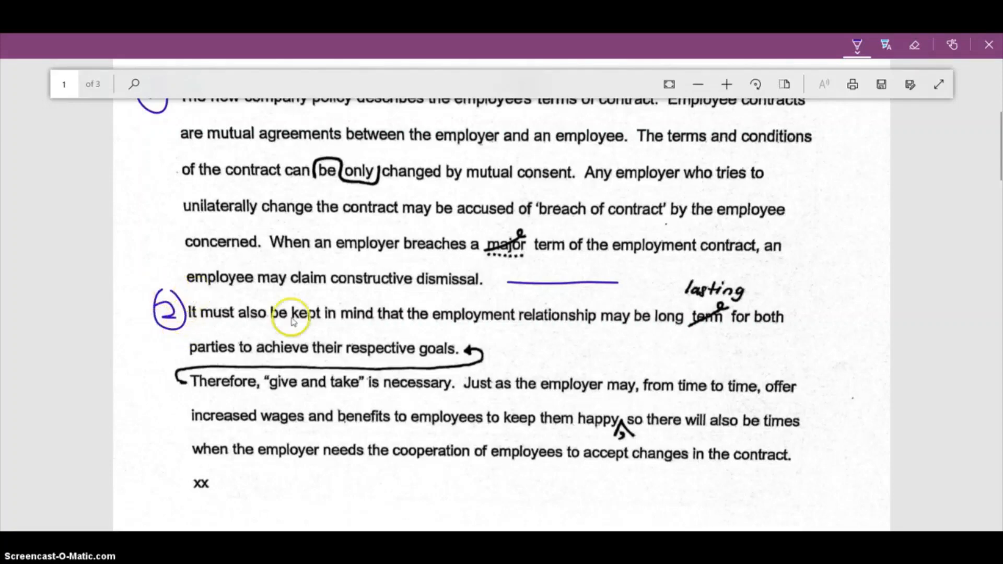
Zoom out the PDF, snap it beside a blank Word document, and place the cursor in the document
{"action": "scroll", "coordinate": [392, 330], "scroll_direction": "down", "scroll_amount": 2}
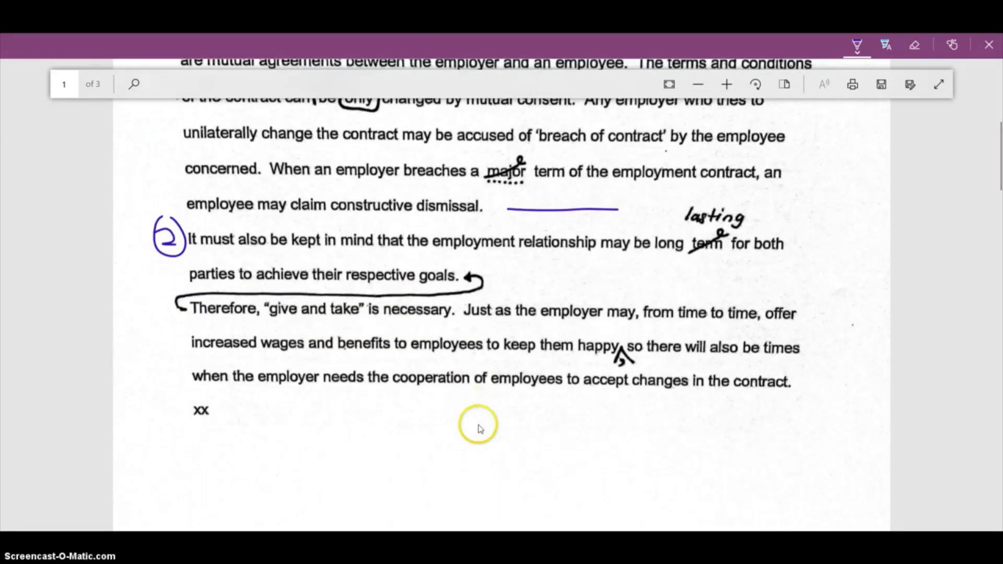
{"action": "scroll", "coordinate": [479, 428], "scroll_direction": "up", "scroll_amount": 4}
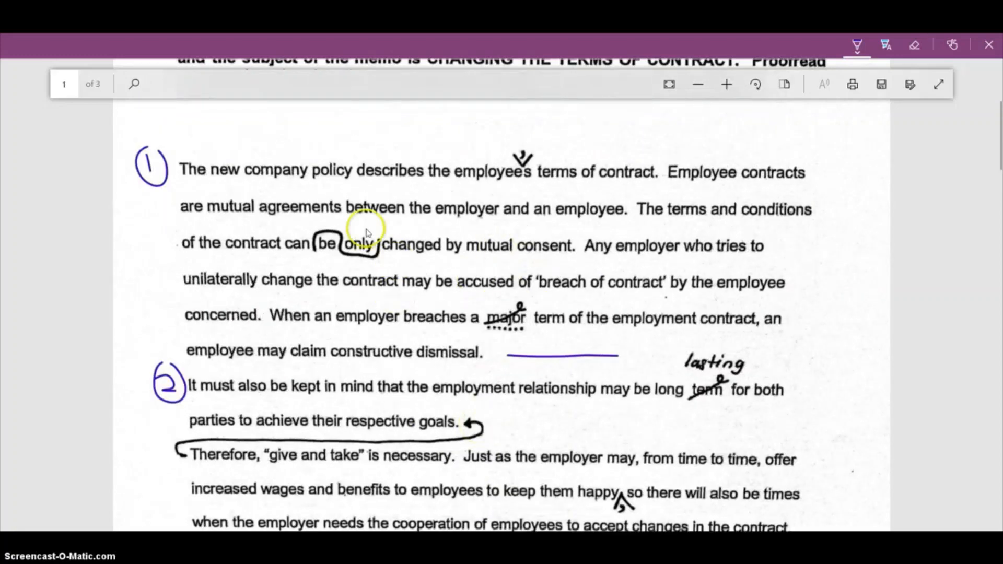
{"action": "scroll", "coordinate": [293, 267], "scroll_direction": "down", "scroll_amount": 4}
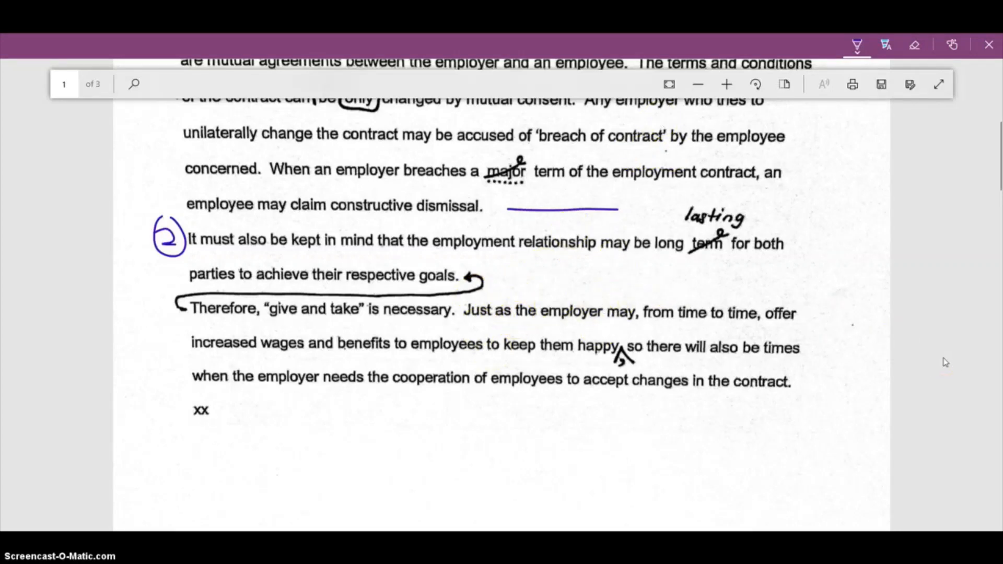
{"action": "left_click", "coordinate": [699, 88]}
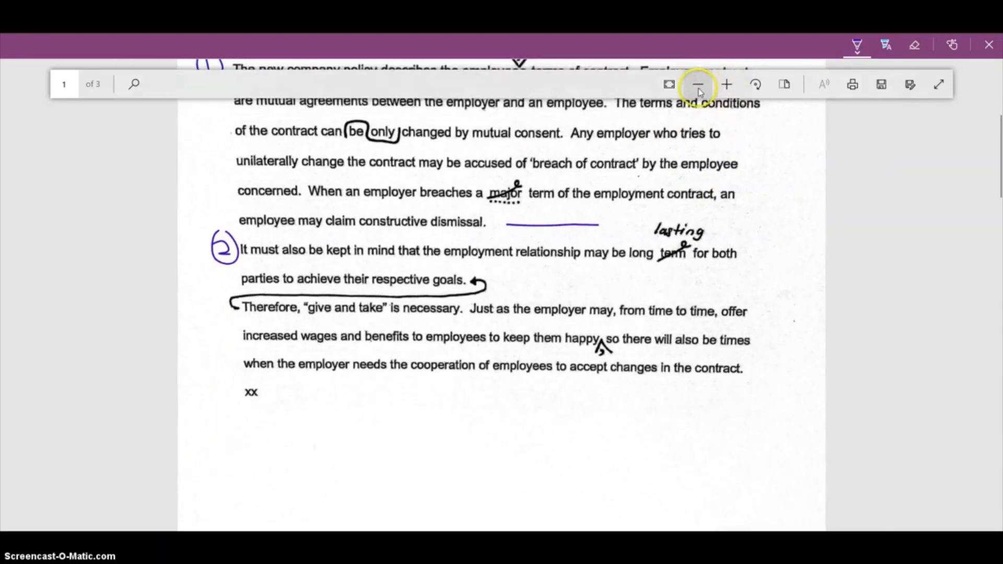
{"action": "left_click", "coordinate": [699, 89]}
{"action": "key", "text": "super+Left"}
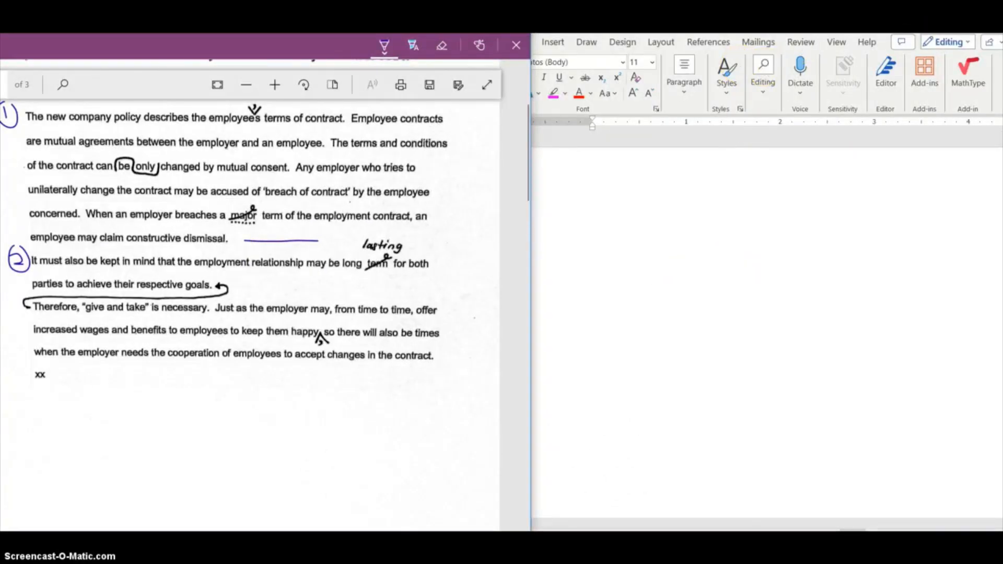
{"action": "left_click", "coordinate": [593, 249]}
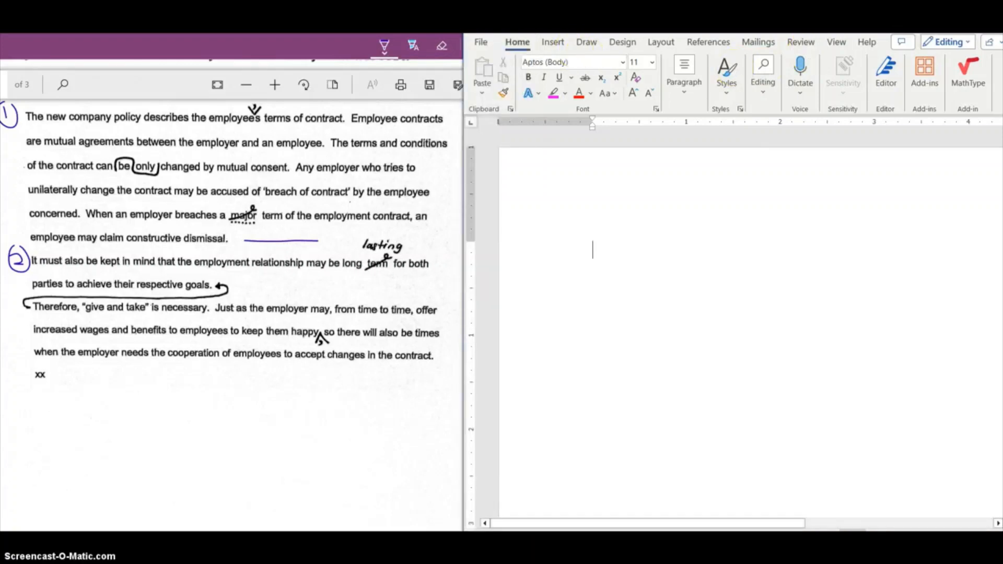
Maximize the Word window and set the page's top margin to 2 inches in Page Setup
{"action": "key", "text": "super+Up"}
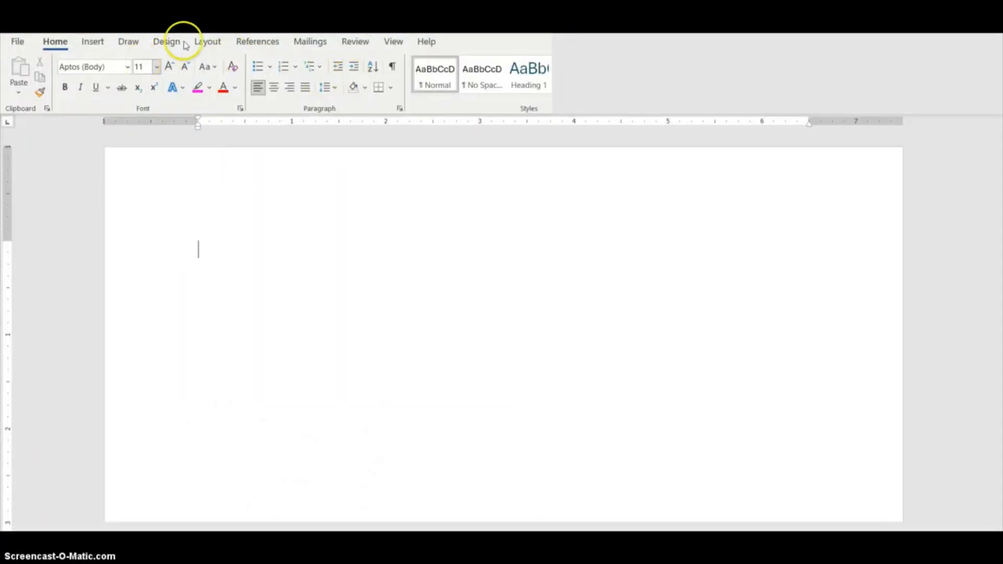
{"action": "left_click", "coordinate": [208, 42]}
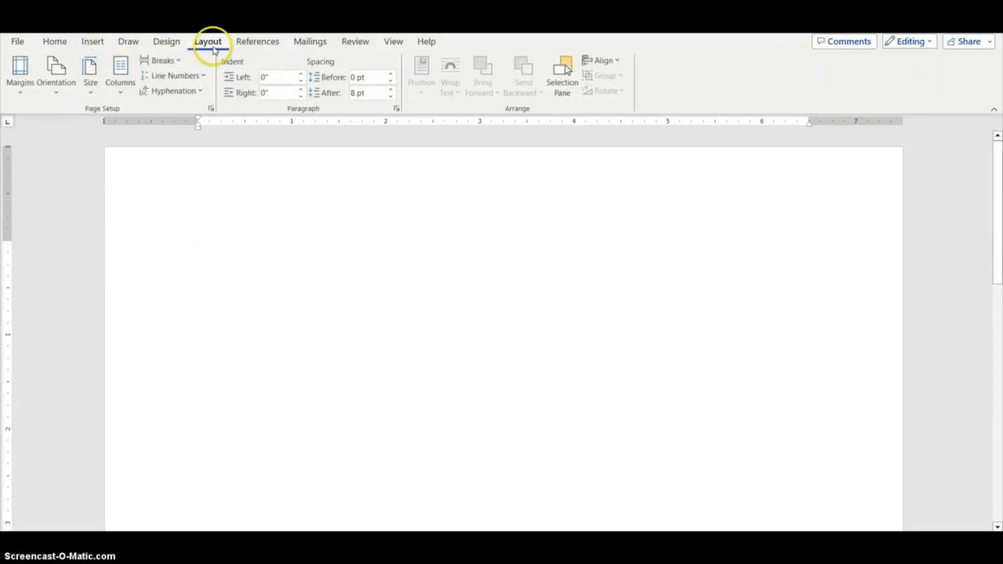
{"action": "left_click", "coordinate": [19, 90]}
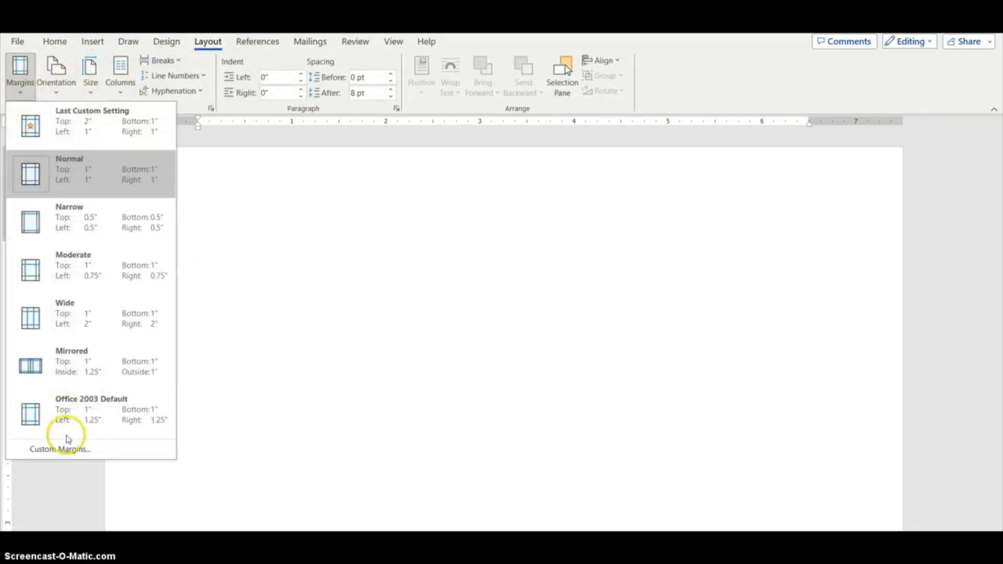
{"action": "left_click", "coordinate": [61, 449]}
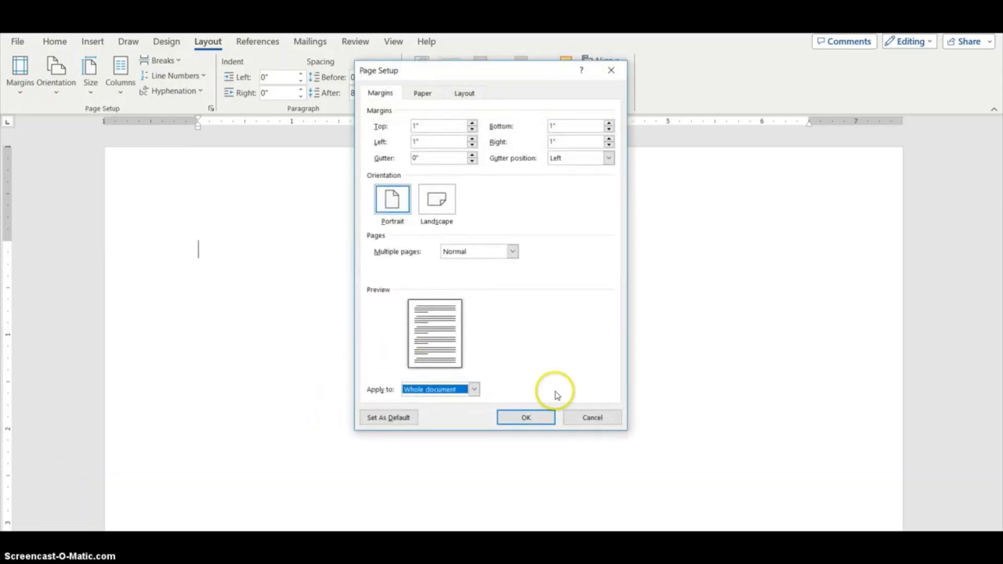
{"action": "left_click", "coordinate": [608, 418]}
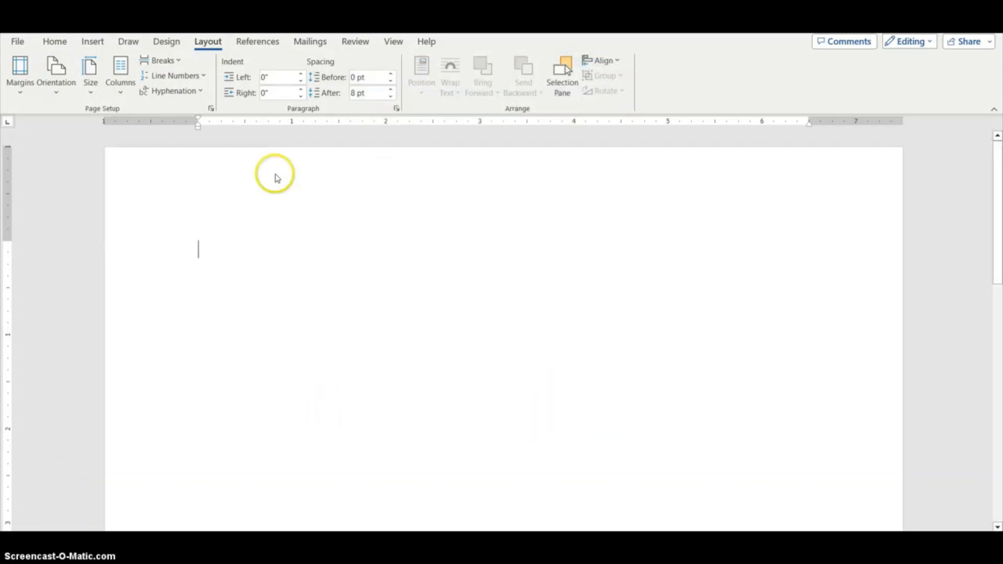
{"action": "left_click", "coordinate": [211, 110]}
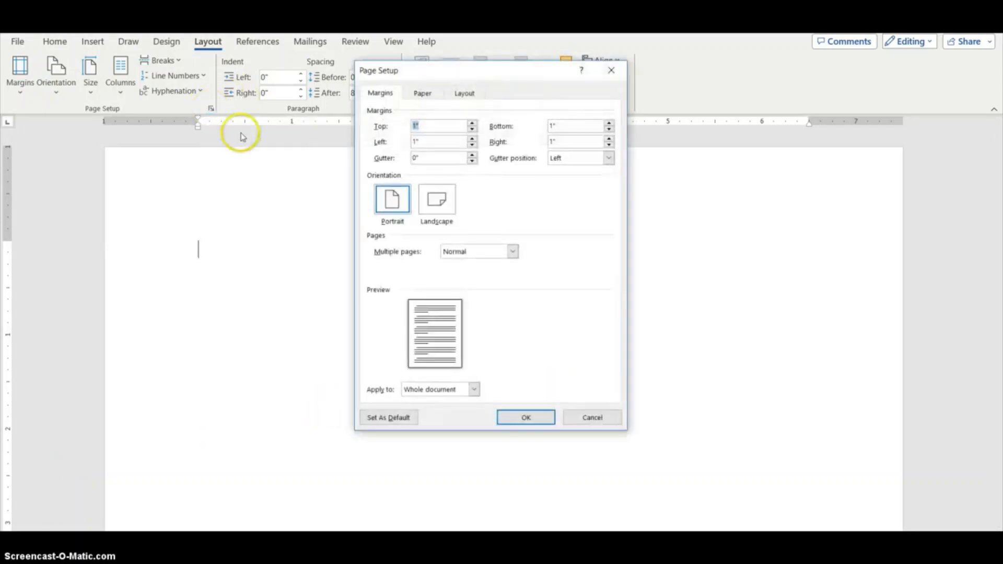
{"action": "left_click", "coordinate": [473, 123]}
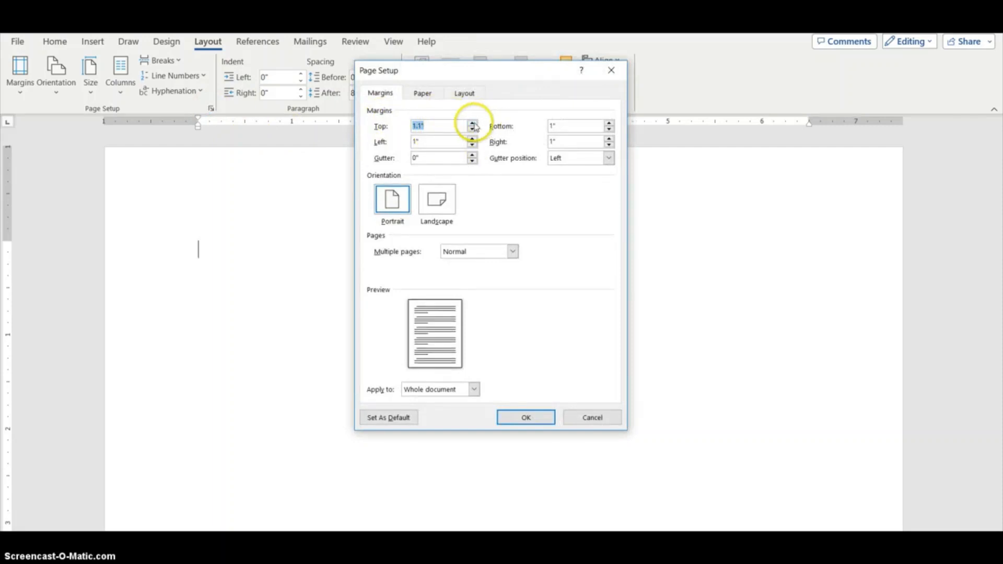
{"action": "left_click", "coordinate": [473, 123]}
{"action": "left_click", "coordinate": [473, 123]}
{"action": "left_click", "coordinate": [473, 123]}
{"action": "left_click", "coordinate": [473, 123]}
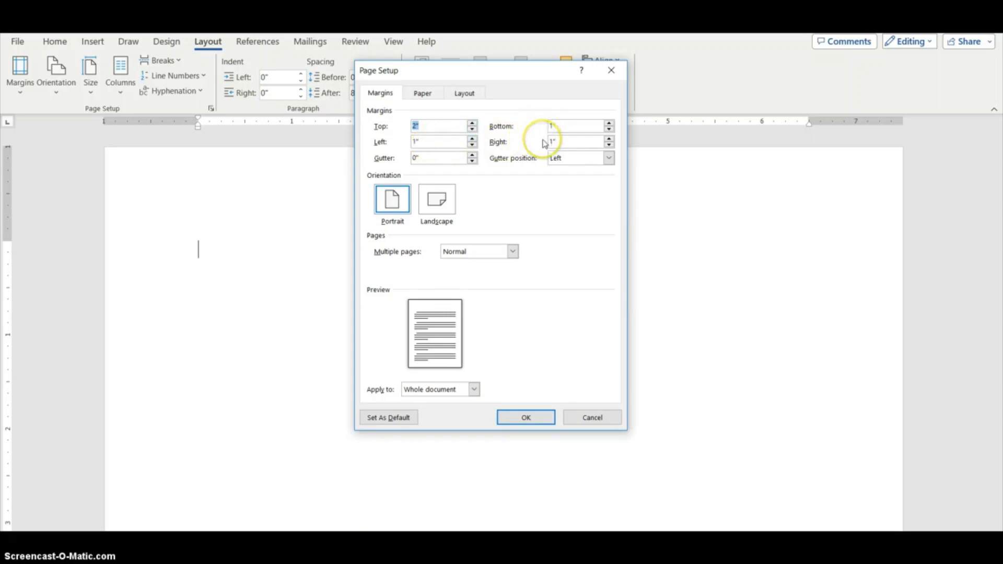
Change the paper size to A4 and apply the page setup to the whole document
{"action": "left_click", "coordinate": [425, 94]}
{"action": "left_click", "coordinate": [464, 127]}
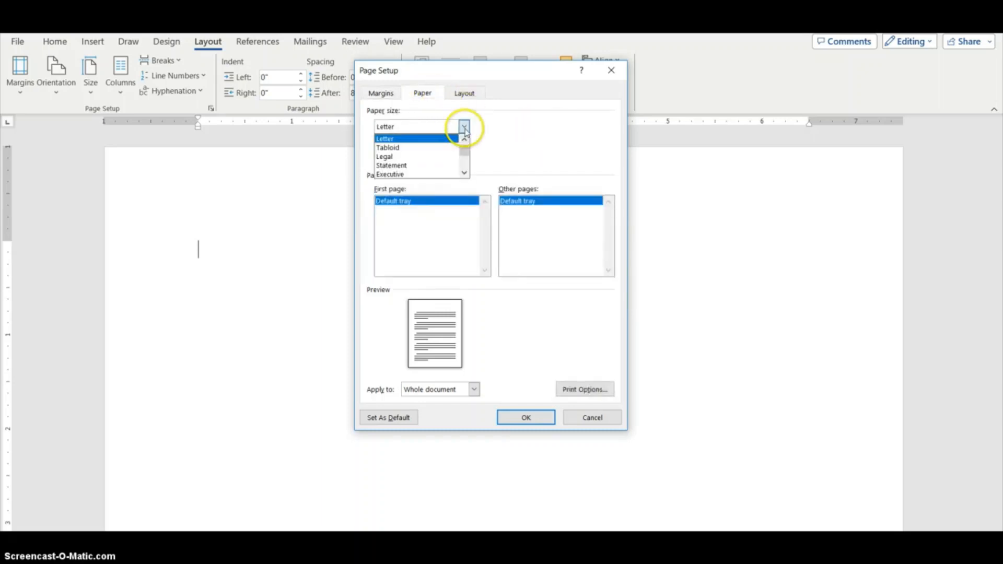
{"action": "scroll", "coordinate": [464, 174], "scroll_direction": "down", "scroll_amount": 1}
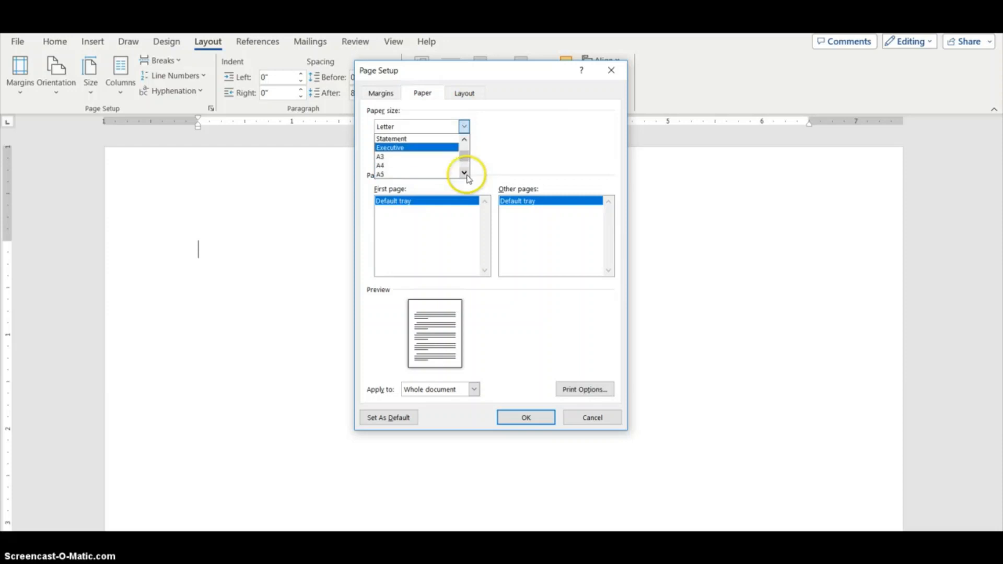
{"action": "left_click", "coordinate": [439, 167]}
{"action": "left_click", "coordinate": [523, 417]}
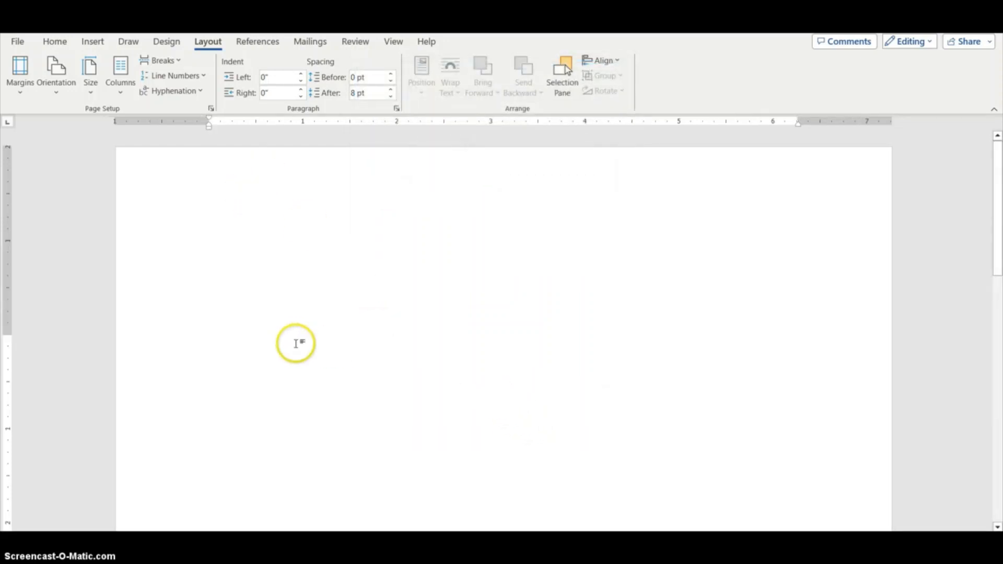
Set paragraph spacing after to 0 pt and line spacing to Single
{"action": "left_click", "coordinate": [397, 109]}
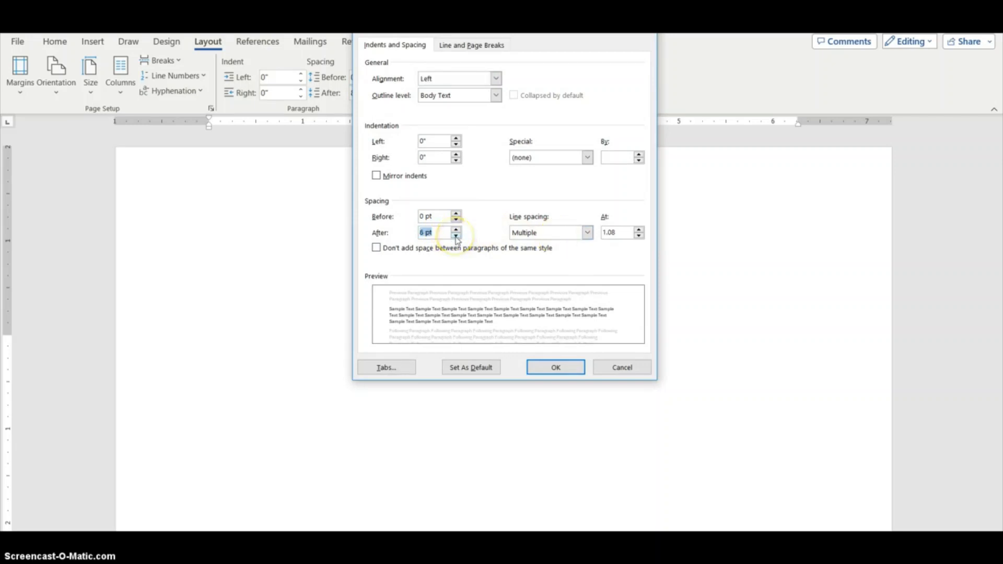
{"action": "left_click", "coordinate": [456, 236]}
{"action": "left_click", "coordinate": [557, 233]}
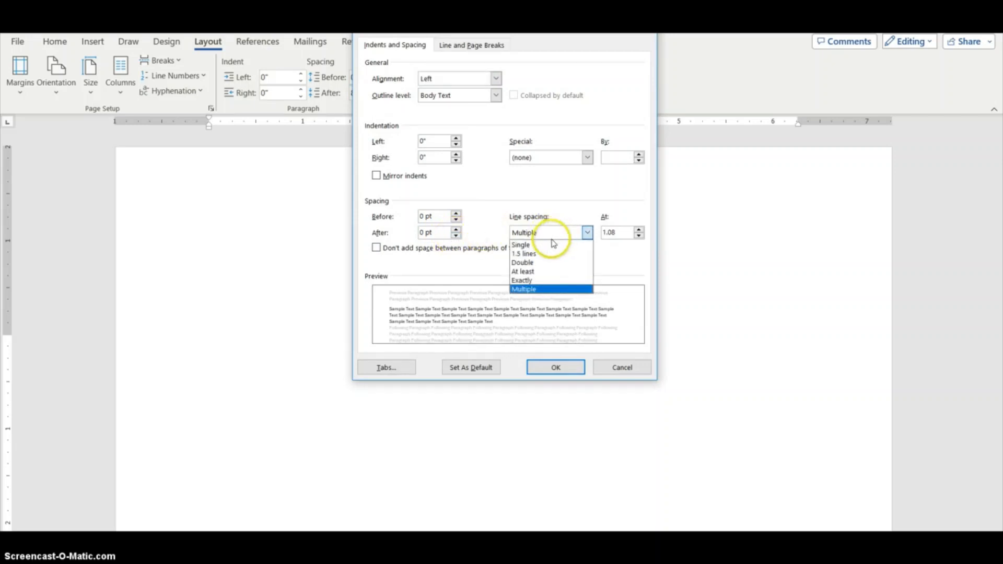
{"action": "left_click", "coordinate": [557, 245]}
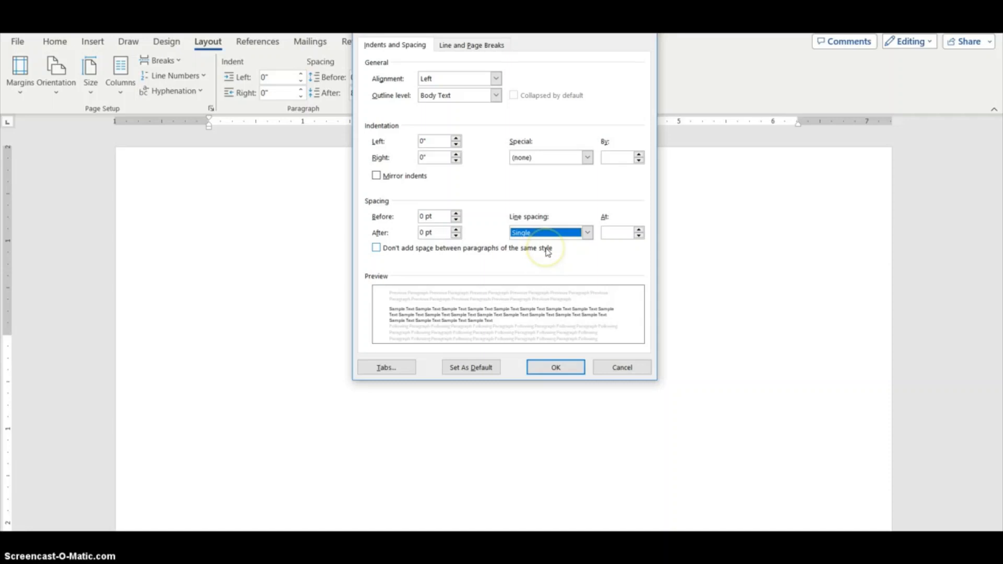
{"action": "left_click", "coordinate": [564, 368]}
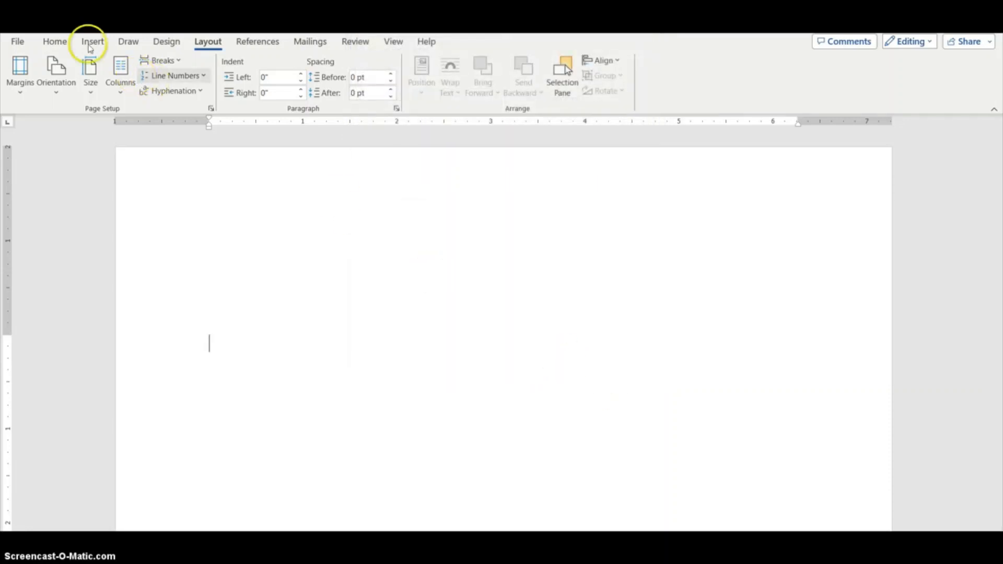
Change the font to Arial and turn on display of formatting marks
{"action": "left_click", "coordinate": [60, 44]}
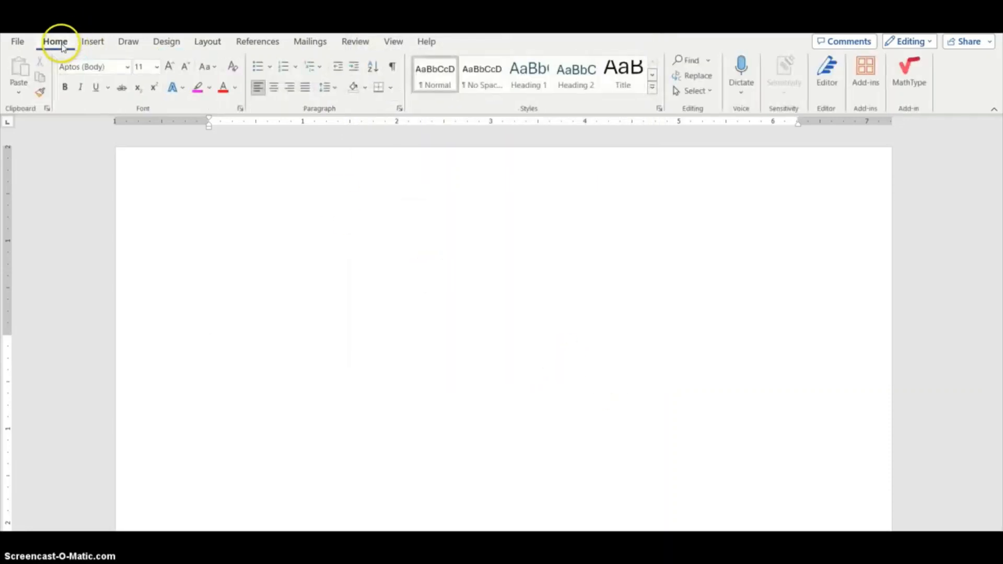
{"action": "left_click", "coordinate": [128, 67]}
{"action": "left_click", "coordinate": [106, 158]}
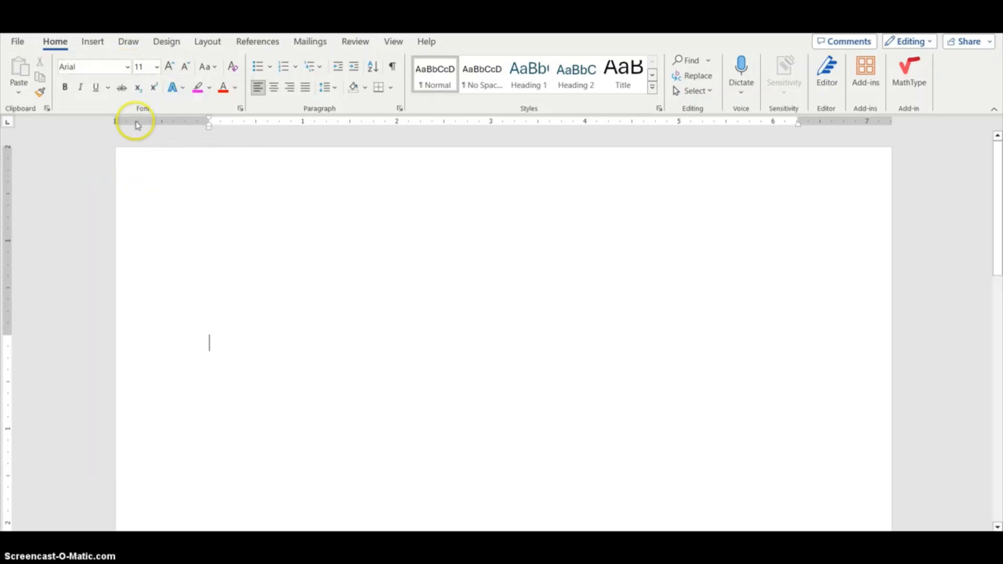
{"action": "left_click", "coordinate": [393, 67]}
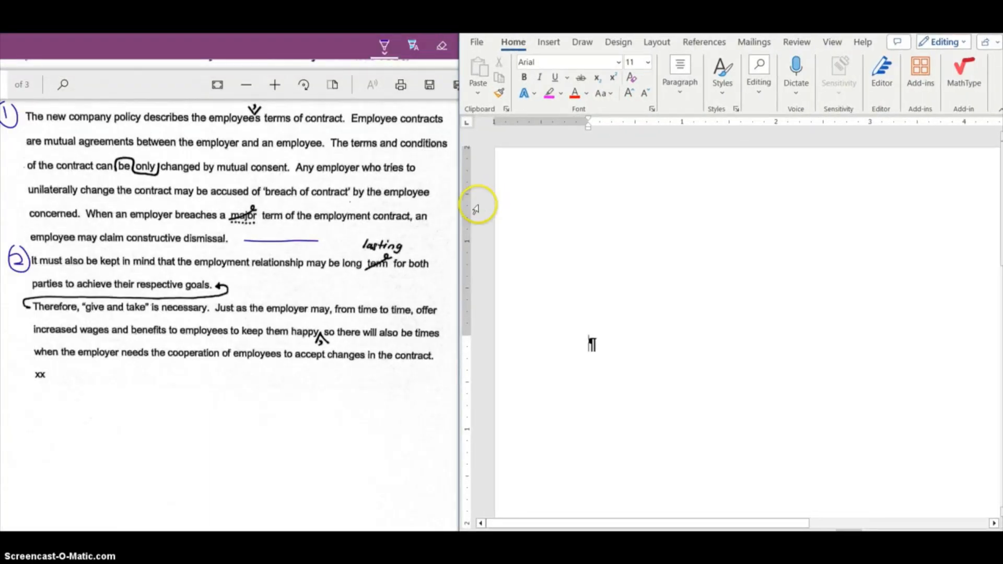
Type the memo headings TO:, FROM:, DATE: and SUBJECT: on separate lines with blank lines between them
{"action": "scroll", "coordinate": [418, 235], "scroll_direction": "up", "scroll_amount": 3}
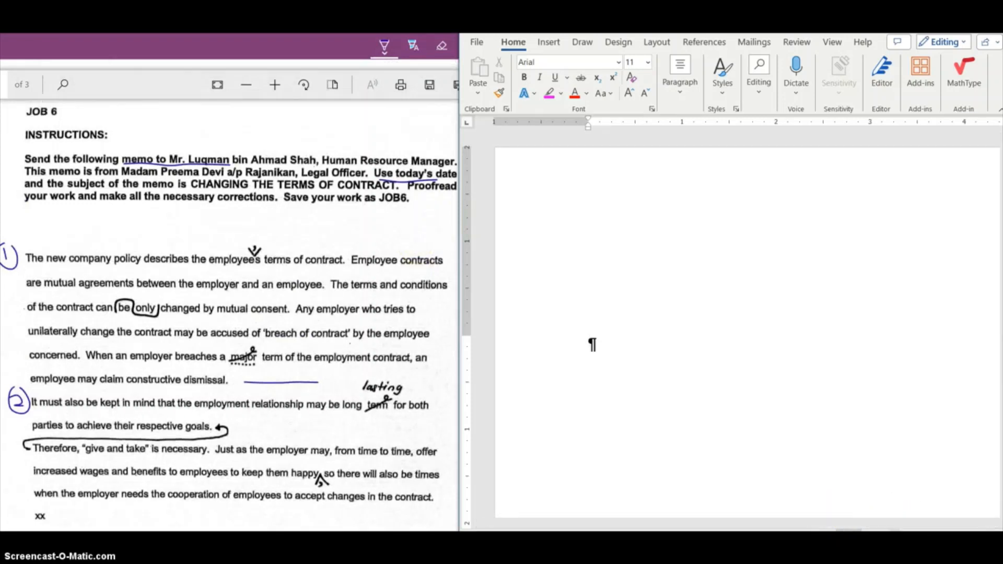
{"action": "left_click", "coordinate": [892, 538]}
{"action": "left_click", "coordinate": [893, 538]}
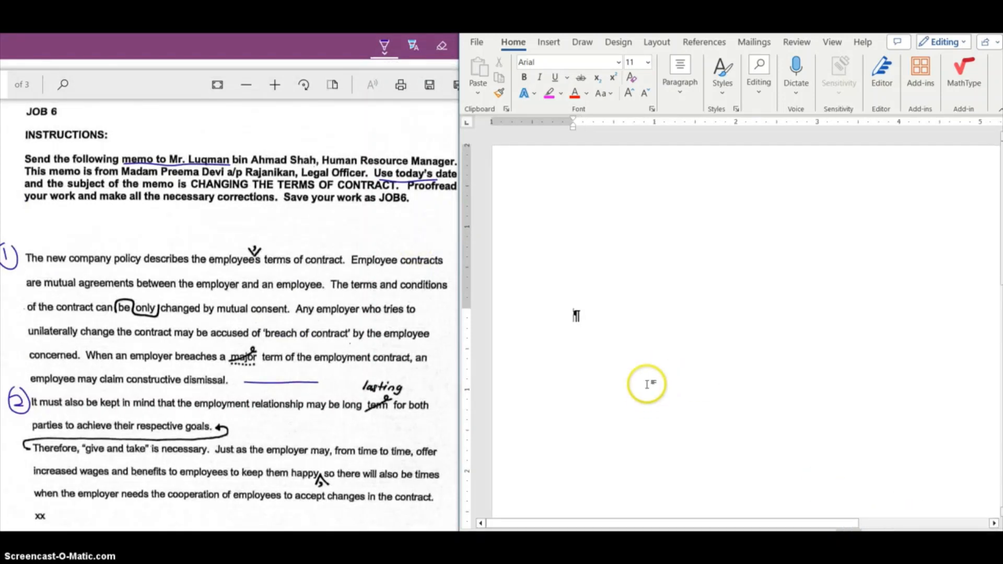
{"action": "scroll", "coordinate": [647, 384], "scroll_direction": "down", "scroll_amount": 3}
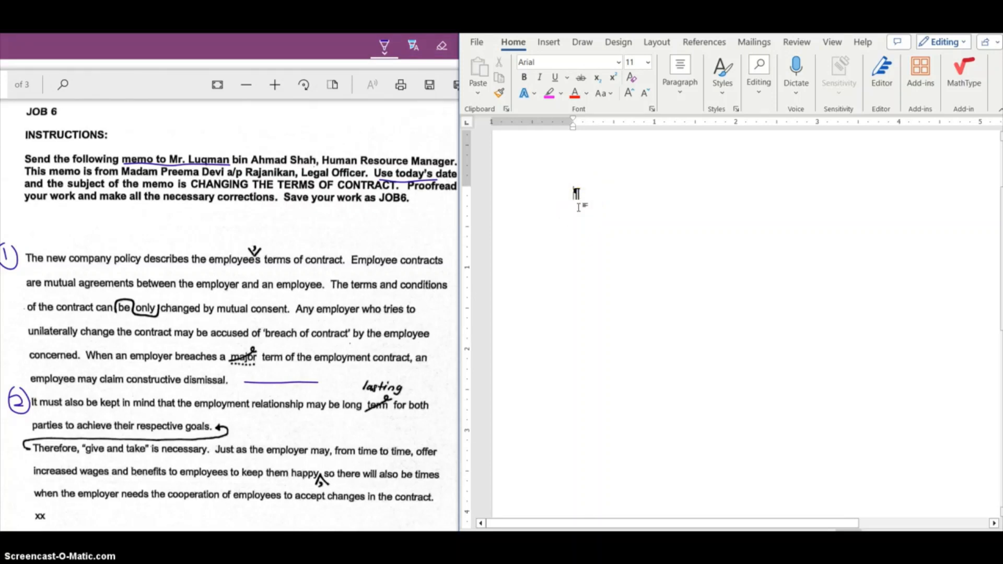
{"action": "type", "text": "TO:"}
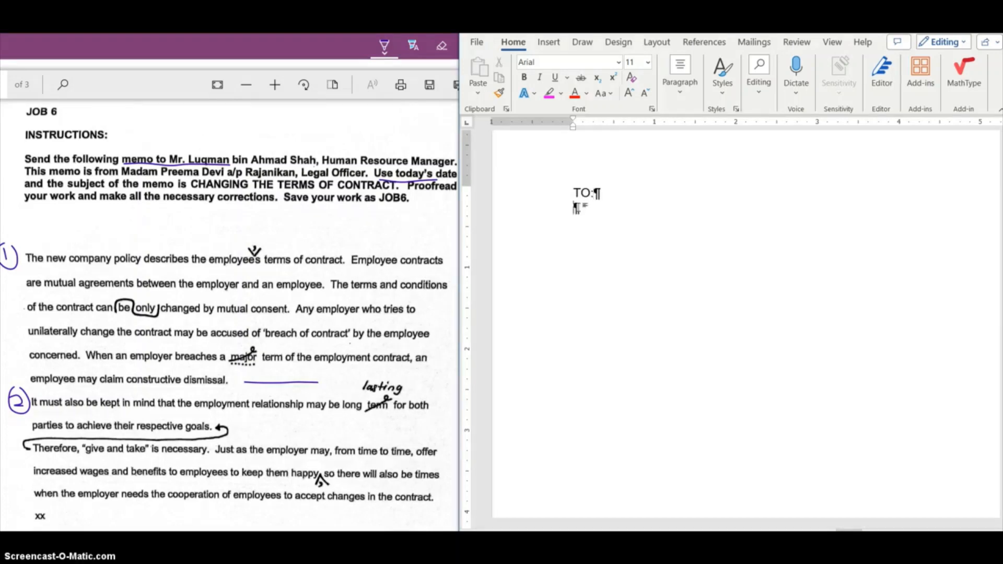
{"action": "key", "text": "Return"}
{"action": "type", "text": "FROM:  "}
{"action": "type", "text": "DA"}
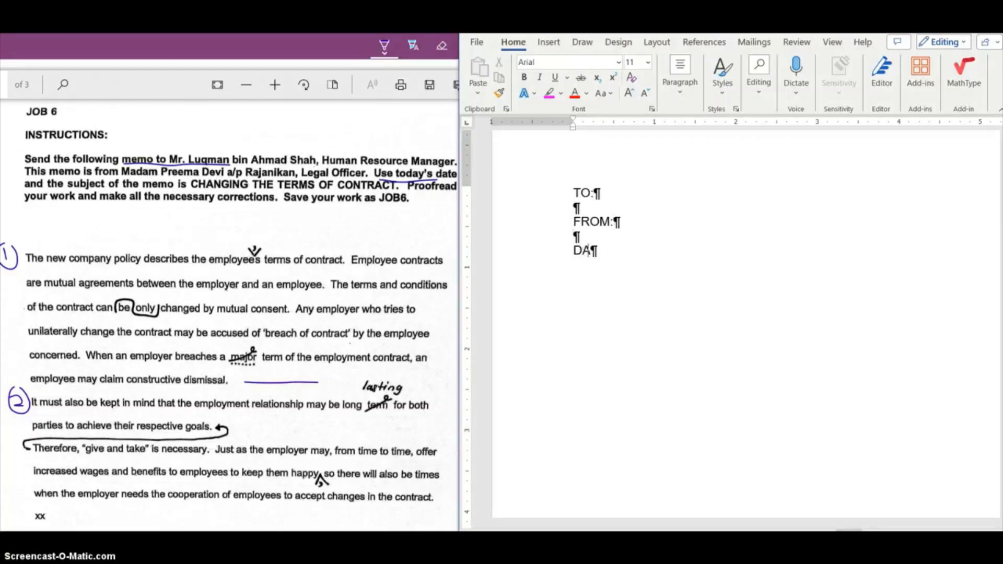
{"action": "type", "text": "TE:  "}
{"action": "type", "text": "SUBJ"}
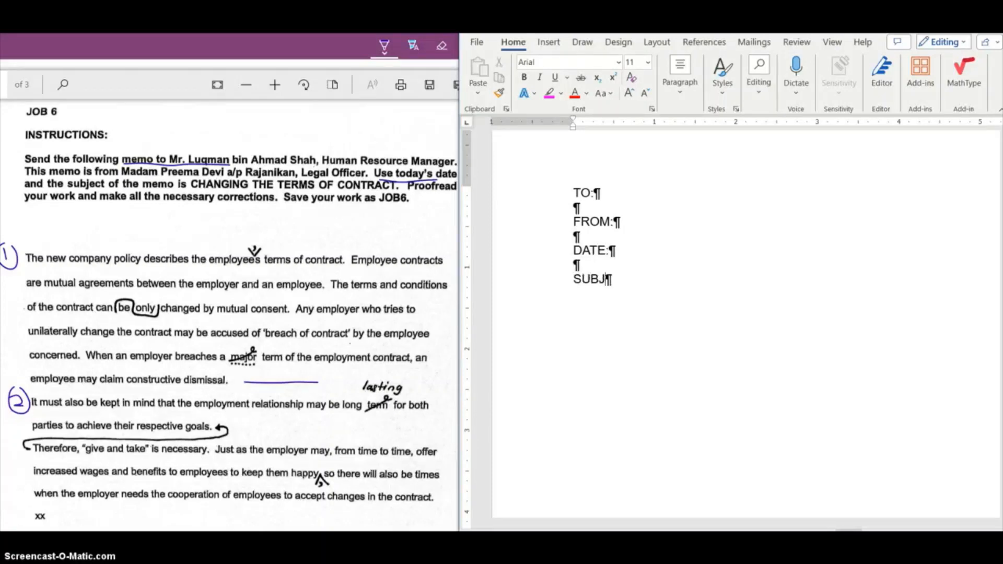
{"action": "type", "text": "ECT:"}
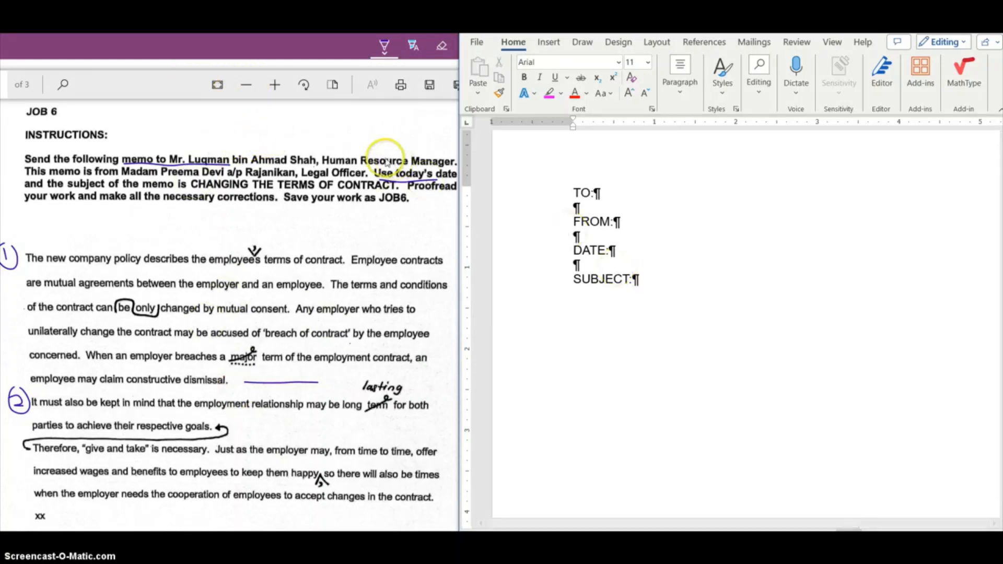
Insert a tab after SUBJECT: and enter the subject CHANGING THE TERMS OF CONTRACT
{"action": "left_click", "coordinate": [248, 86]}
{"action": "left_click", "coordinate": [656, 277]}
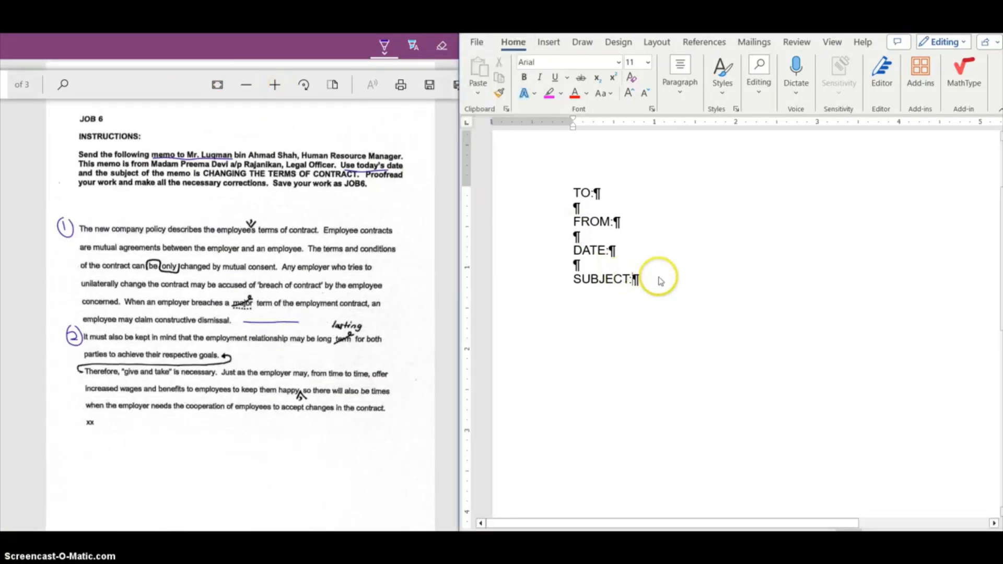
{"action": "key", "text": "Tab"}
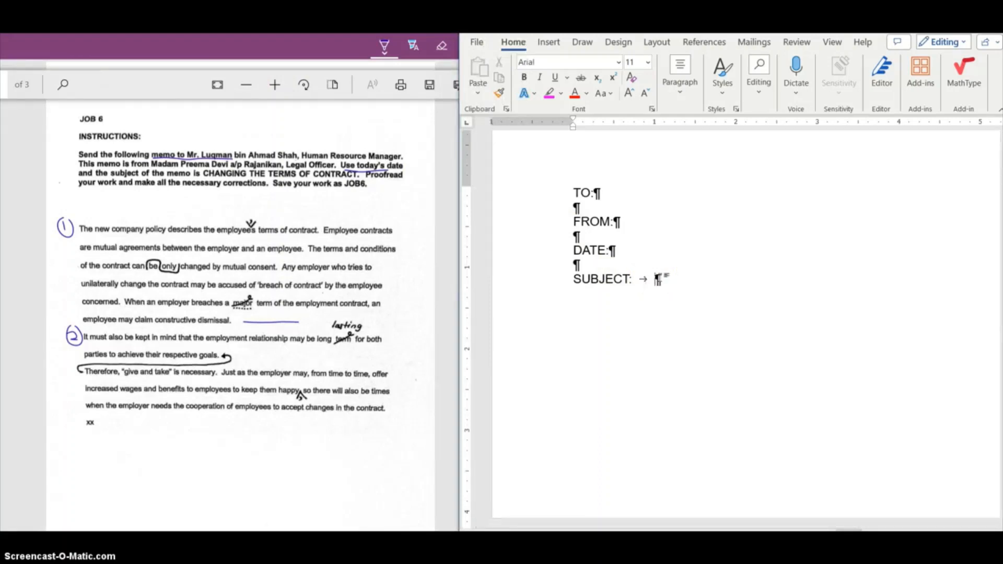
{"action": "type", "text": "CHN"}
{"action": "key", "text": "BackSpace"}
{"action": "type", "text": "ANGING"}
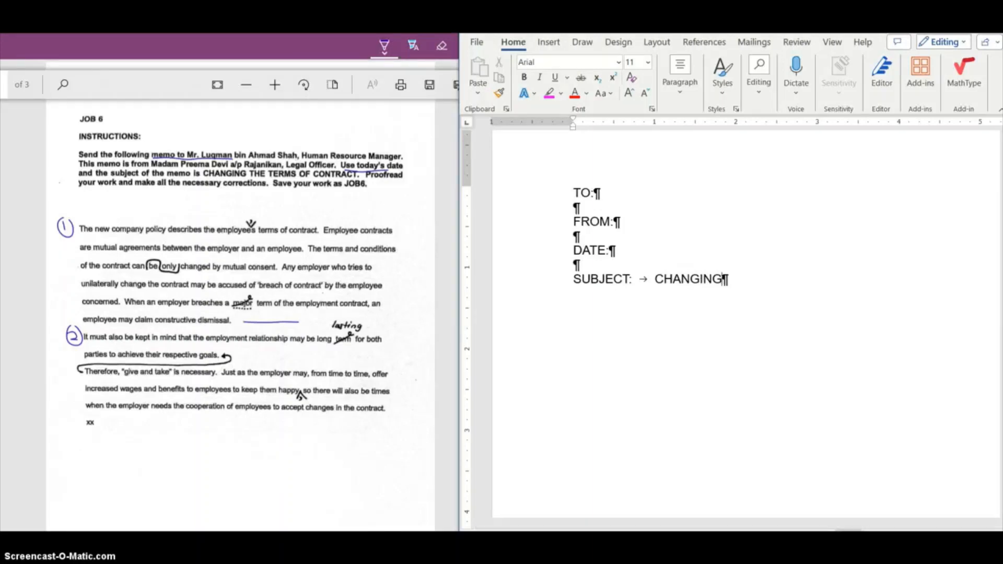
{"action": "type", "text": " THE TE"}
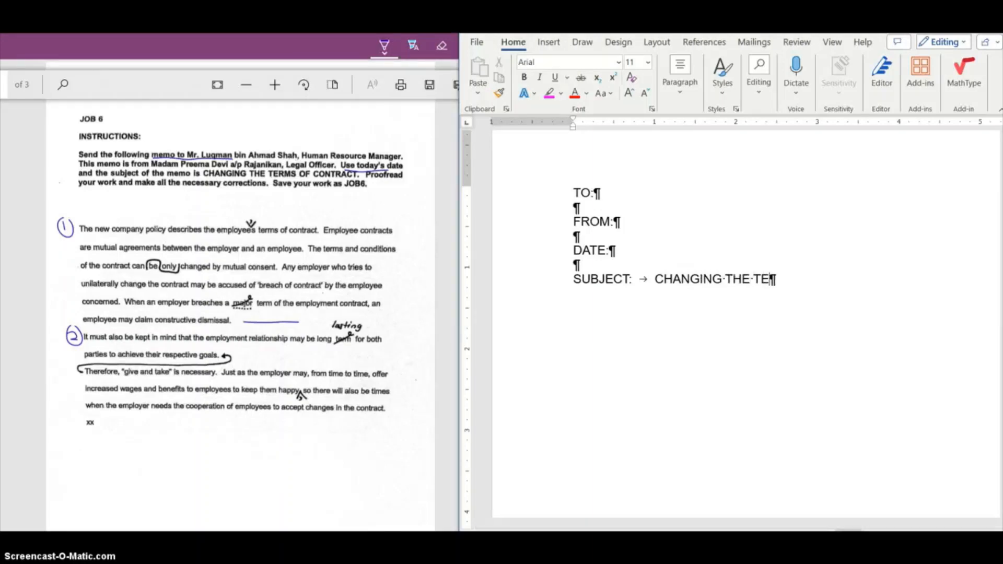
{"action": "type", "text": "RMS OF "}
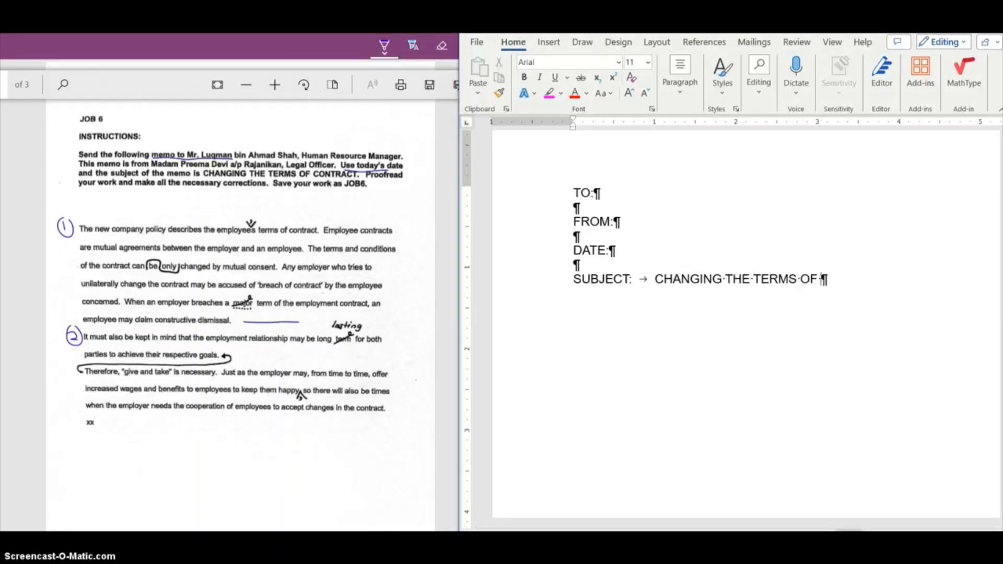
{"action": "type", "text": "CONTRACT"}
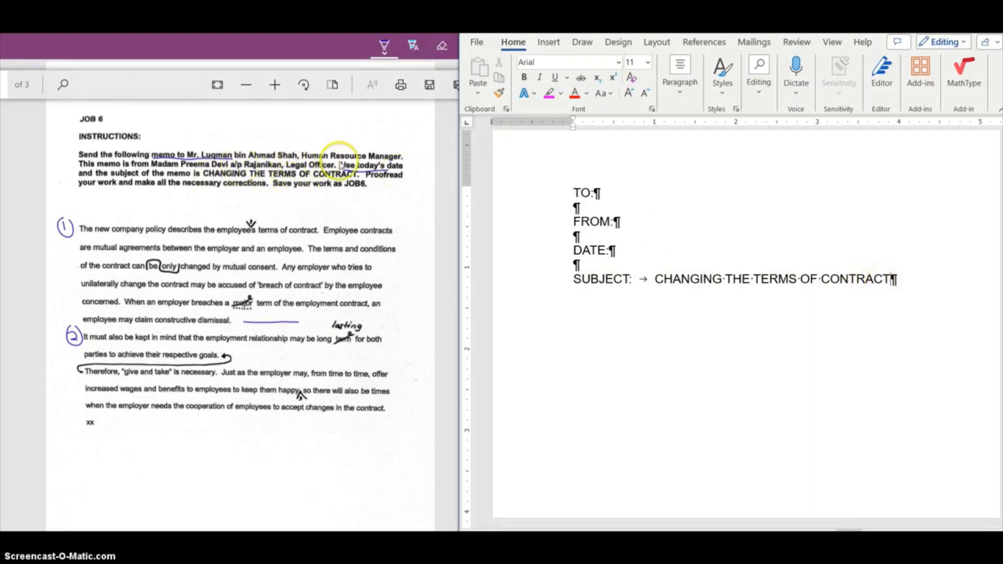
Insert two tabs after DATE: and enter the date 20 December 2023
{"action": "left_click", "coordinate": [625, 252]}
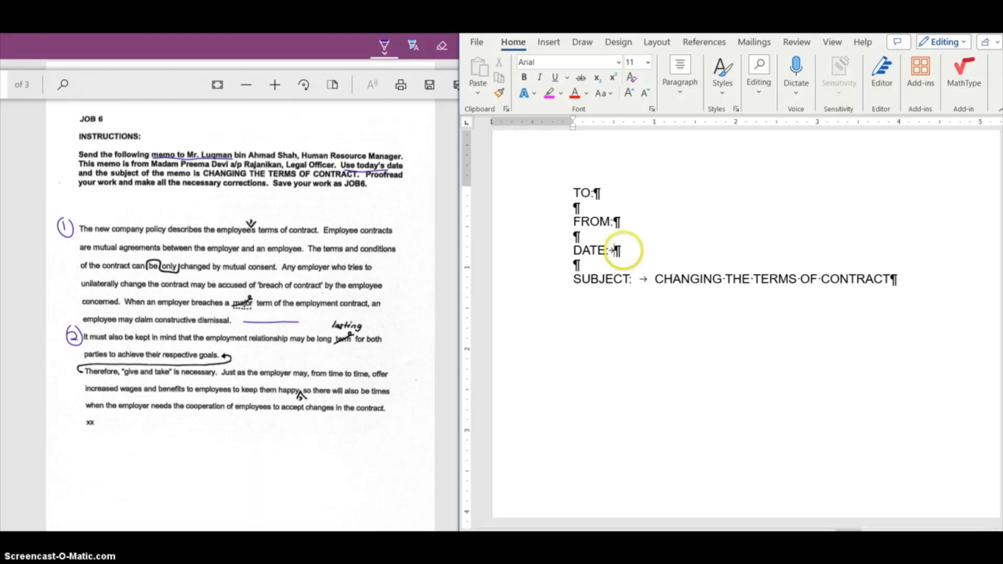
{"action": "key", "text": "Tab"}
{"action": "key", "text": "Tab"}
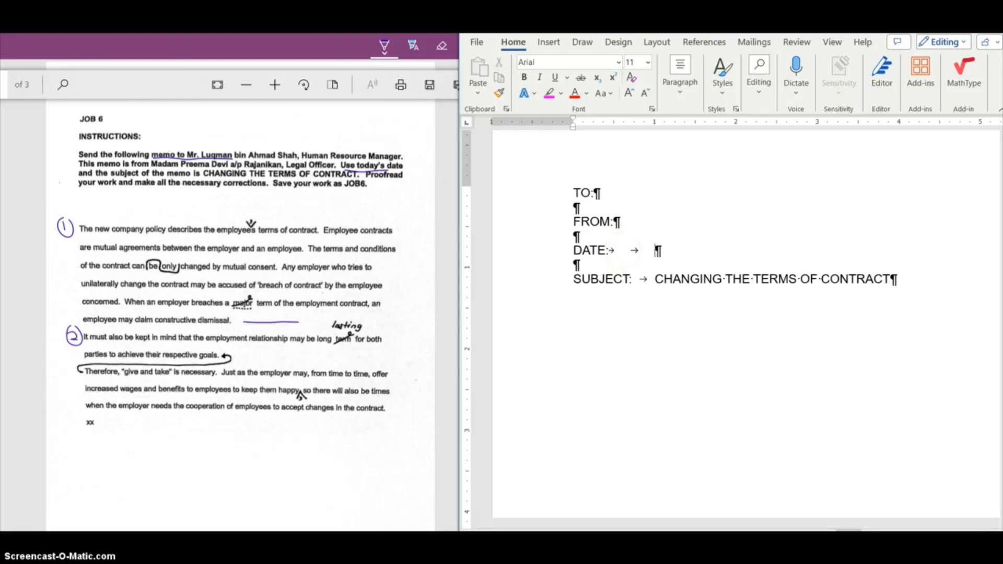
{"action": "type", "text": "20 Dec"}
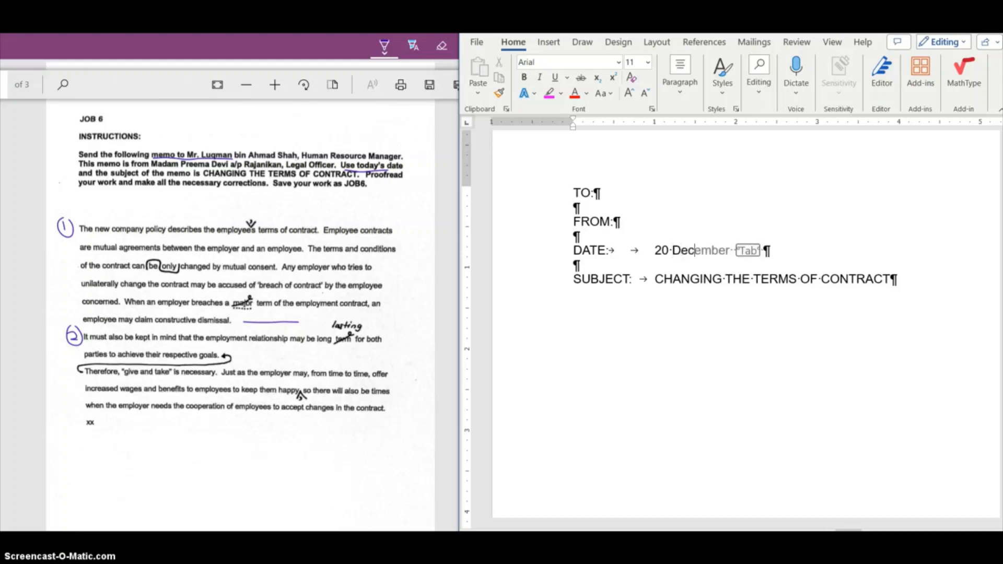
{"action": "type", "text": "ember "}
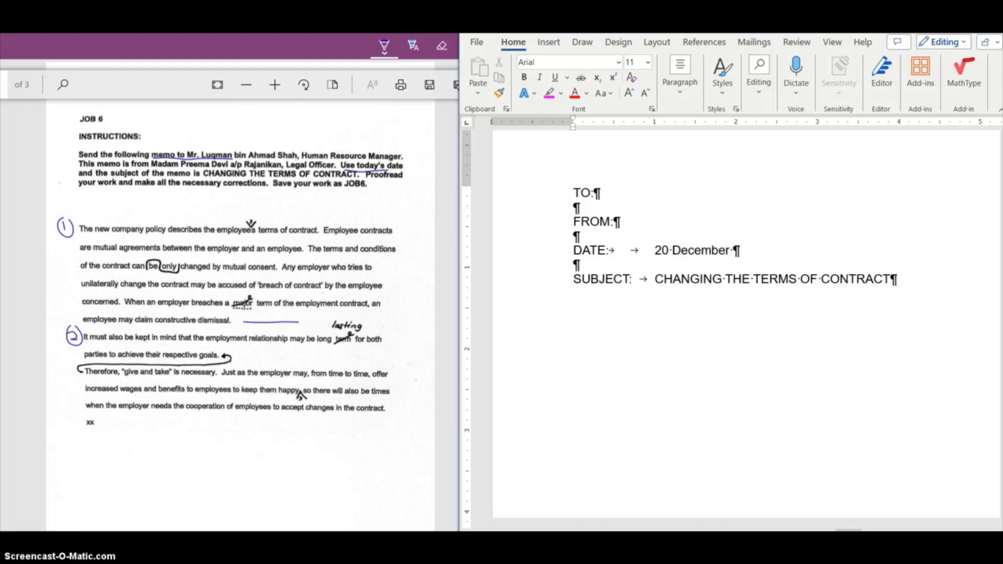
{"action": "type", "text": "2023"}
Insert a tab after FROM: and enter the sender's name followed by the title Legal Officer
{"action": "left_click", "coordinate": [631, 218]}
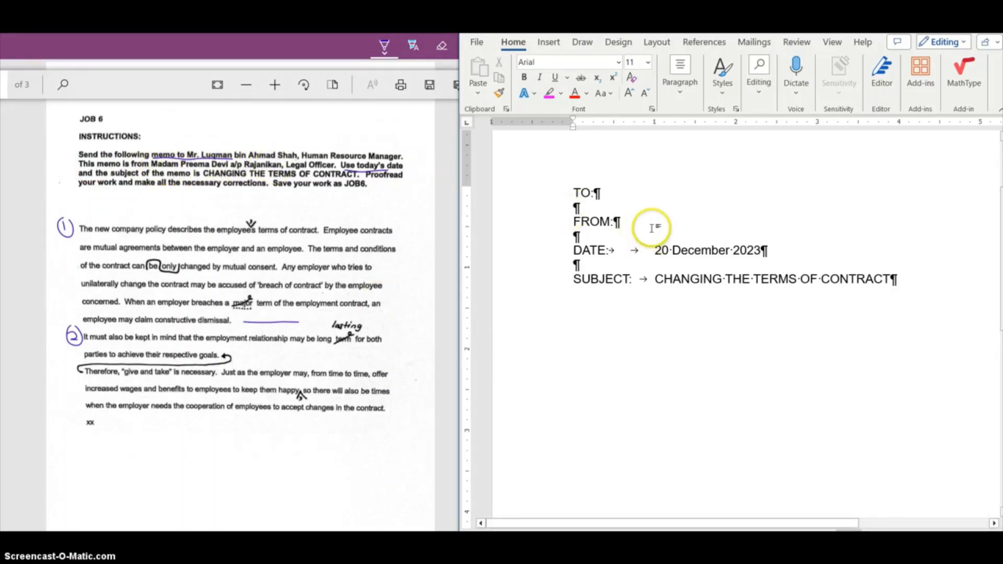
{"action": "key", "text": "Tab"}
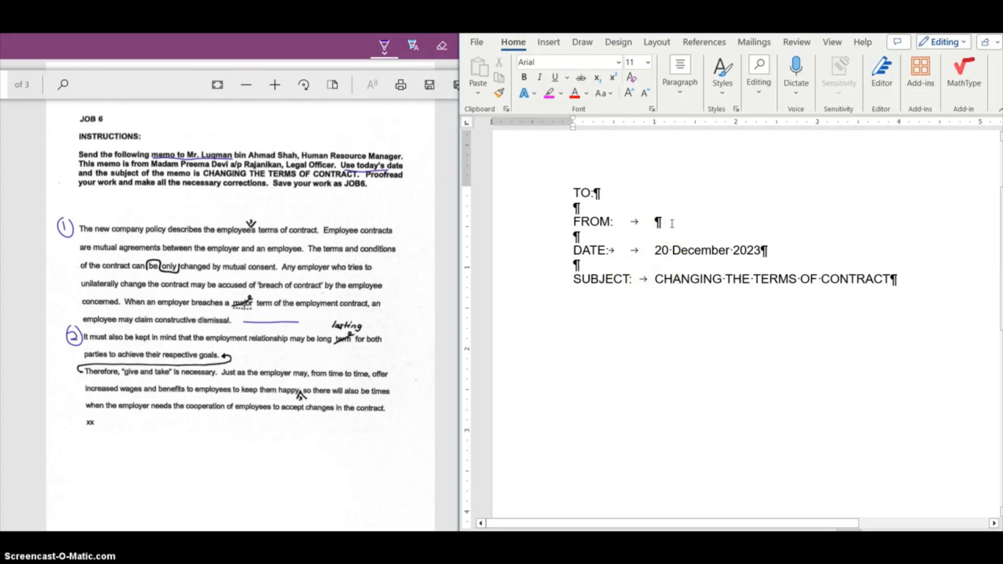
{"action": "type", "text": "m"}
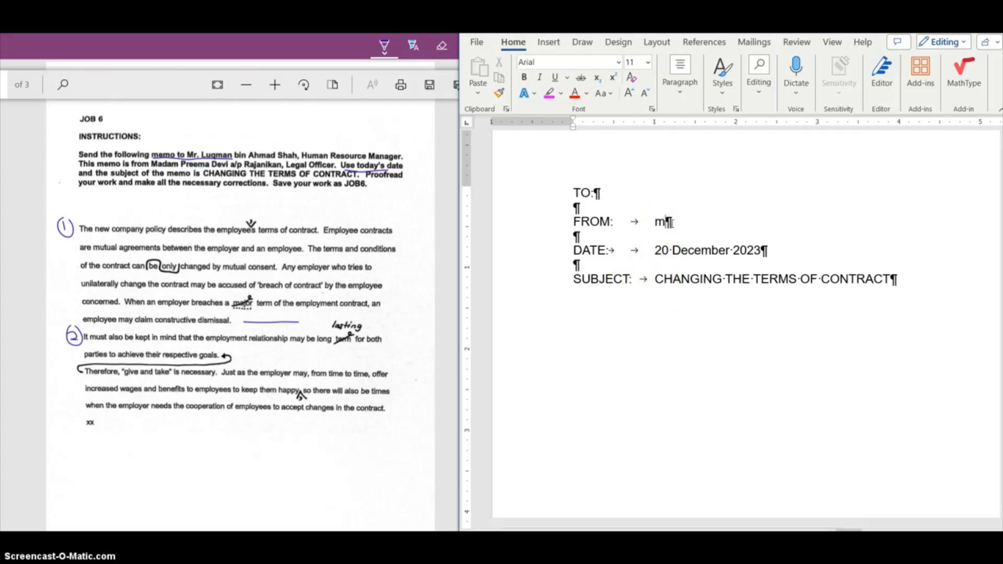
{"action": "key", "text": "BackSpace"}
{"action": "type", "text": "mADA"}
{"action": "key", "text": "BackSpace"}
{"action": "key", "text": "BackSpace"}
{"action": "key", "text": "BackSpace"}
{"action": "key", "text": "BackSpace"}
{"action": "type", "text": "Madam Preema "}
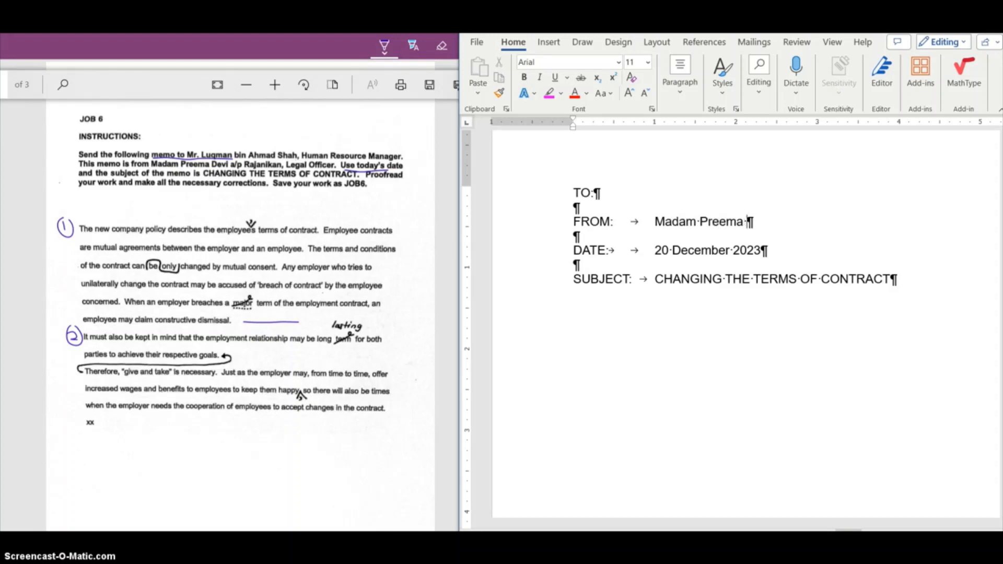
{"action": "type", "text": "a/p Rajan"}
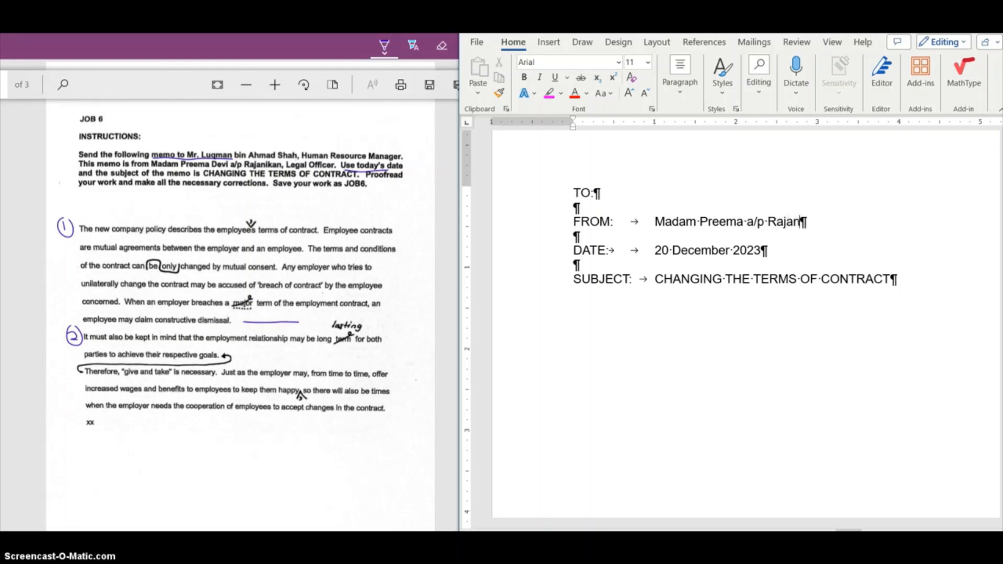
{"action": "type", "text": "ikan, Le"}
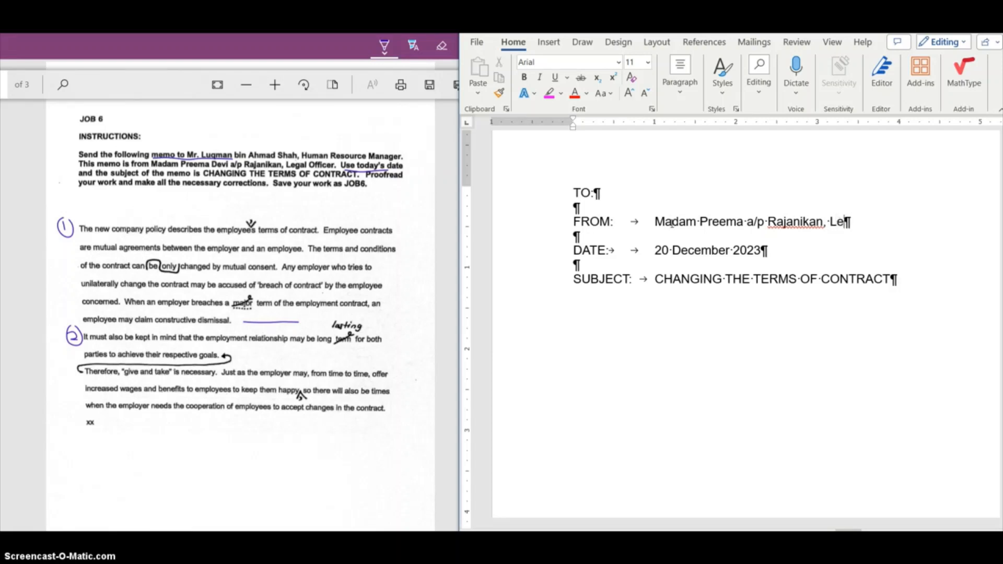
{"action": "type", "text": "gal Officer"}
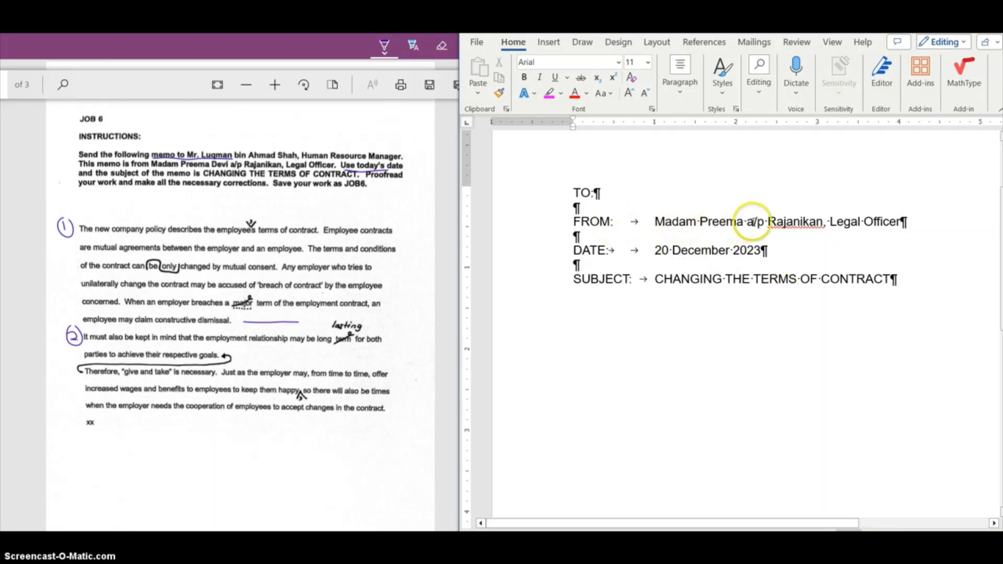
Insert two tabs after TO: and enter the recipient's name with the title Human Resource Manager, correcting the spelling of Resource
{"action": "left_click", "coordinate": [643, 194]}
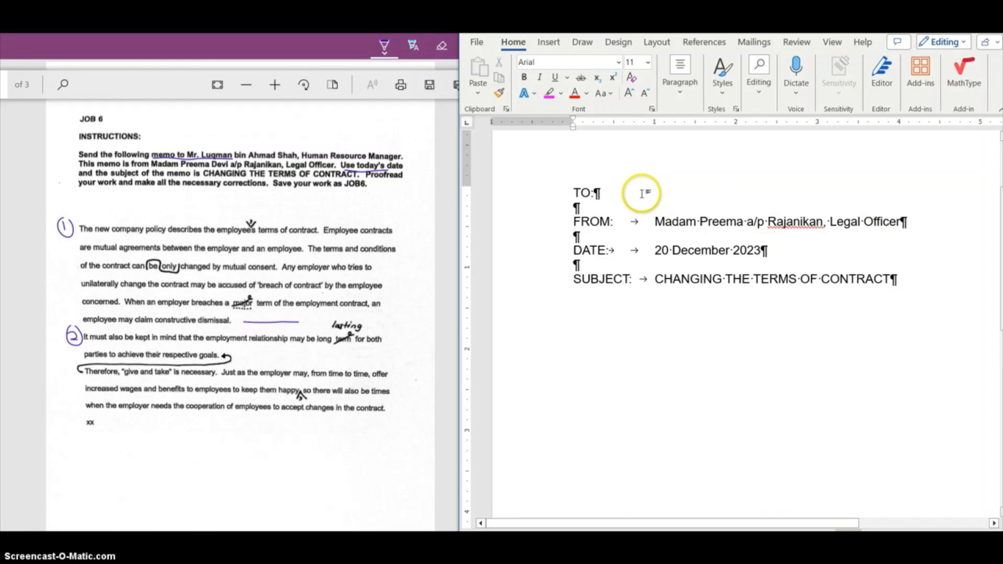
{"action": "key", "text": "Tab"}
{"action": "key", "text": "Tab"}
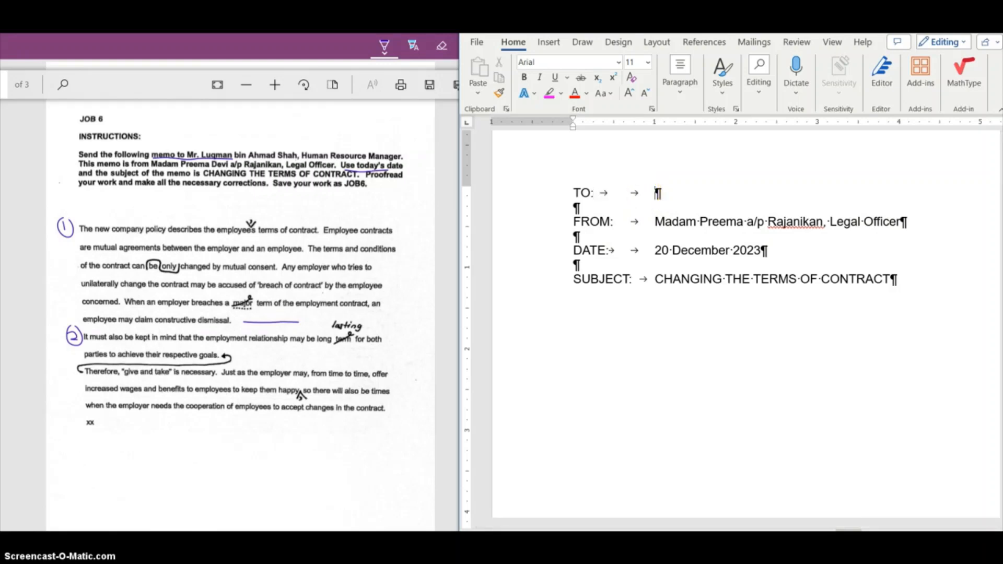
{"action": "type", "text": "Mr. Luqma"}
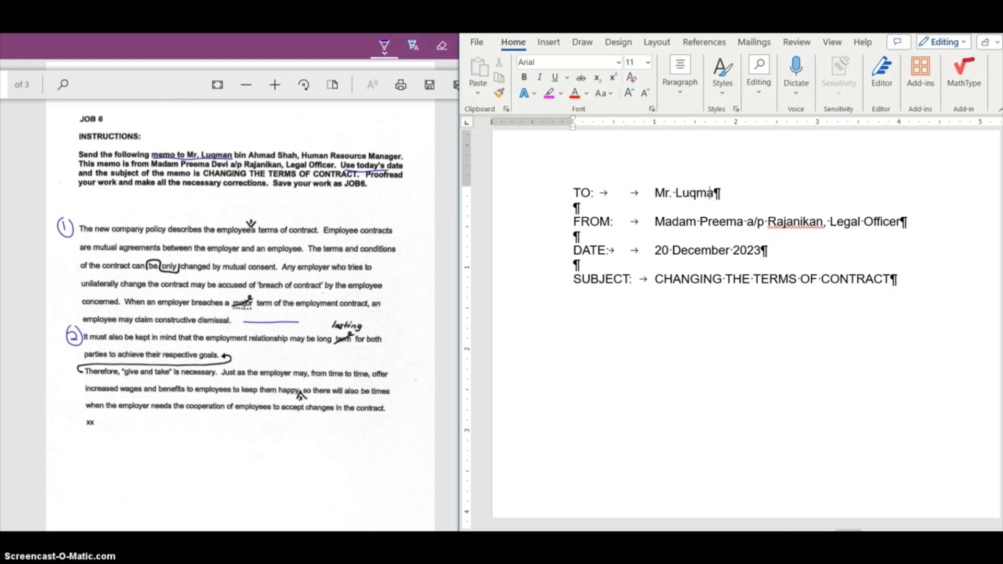
{"action": "type", "text": "n bin Ahmad"}
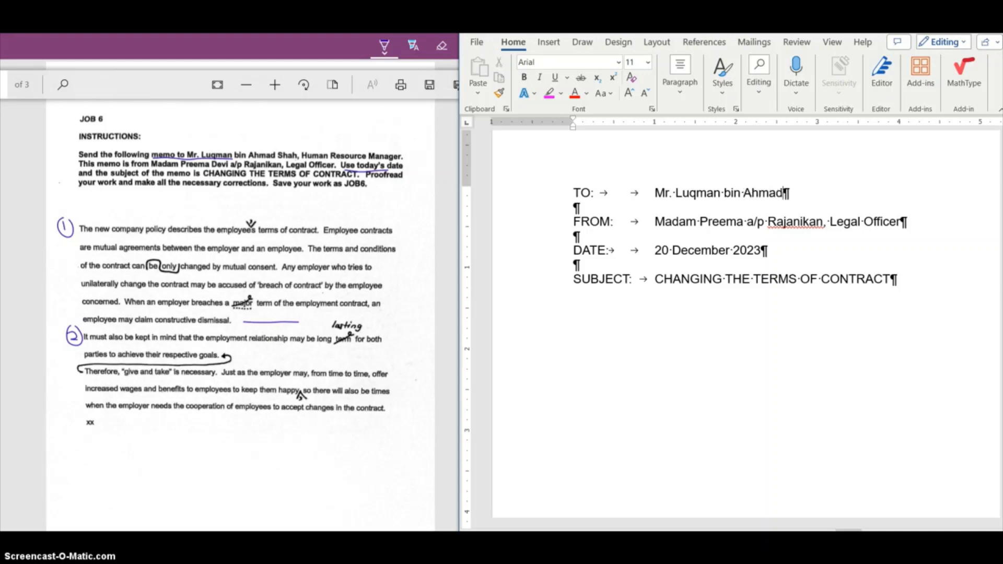
{"action": "type", "text": " Shah, Human "}
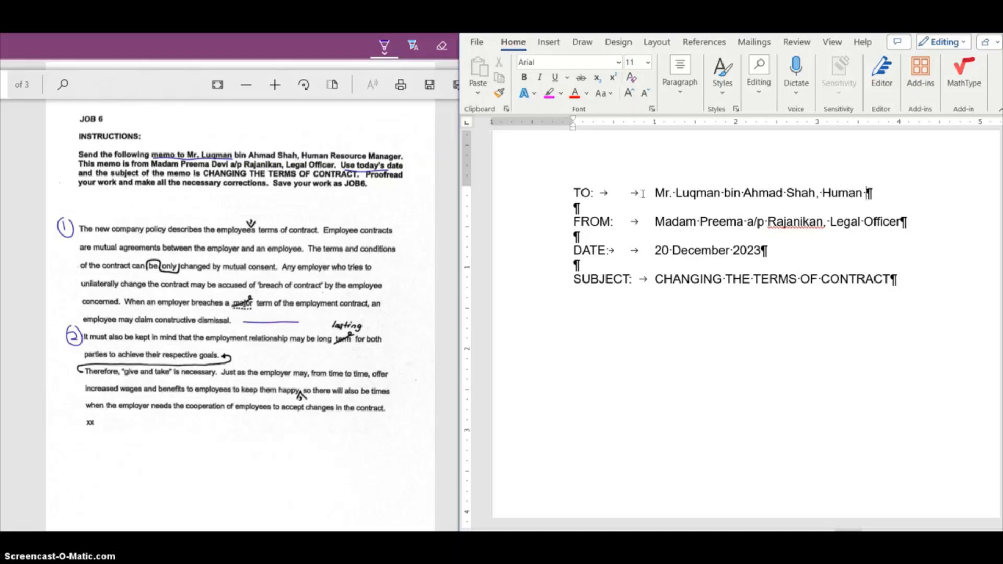
{"action": "type", "text": "Resouce"}
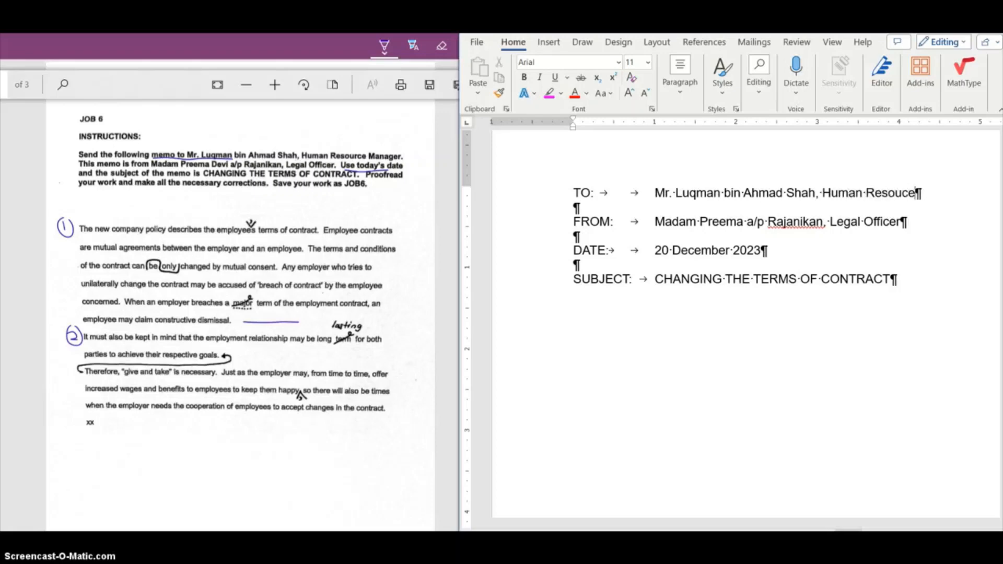
{"action": "type", "text": " Manager"}
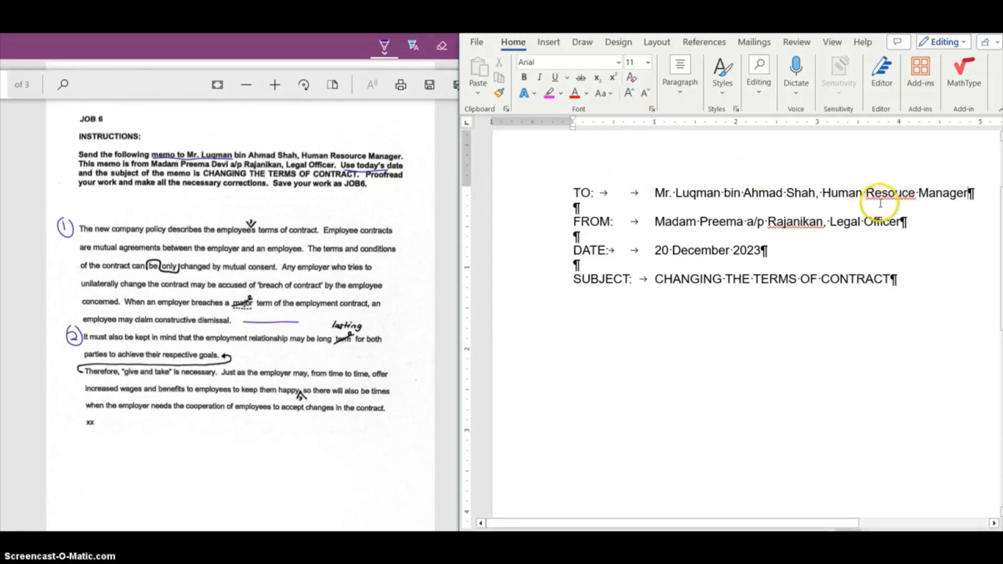
{"action": "left_click", "coordinate": [903, 194]}
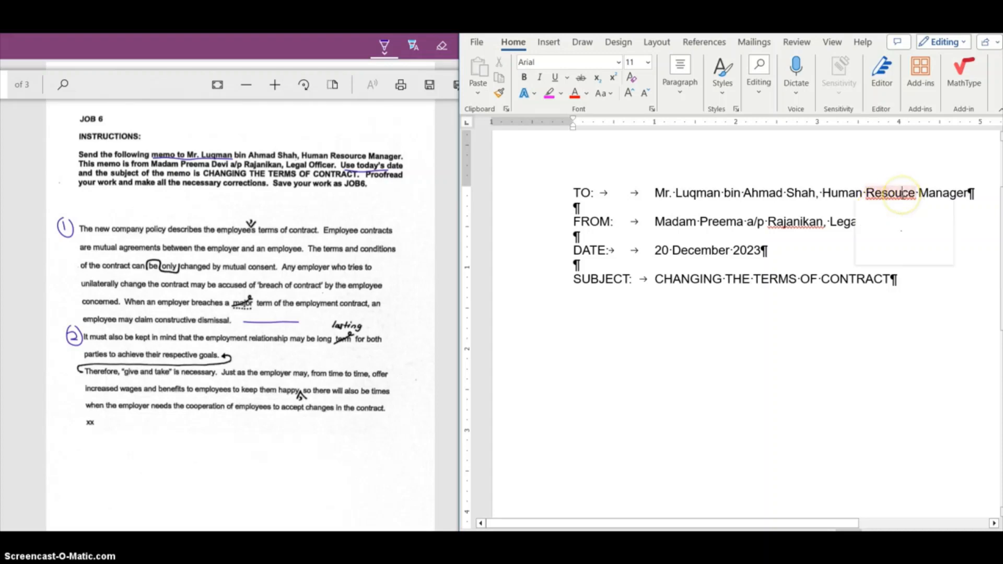
{"action": "type", "text": "r"}
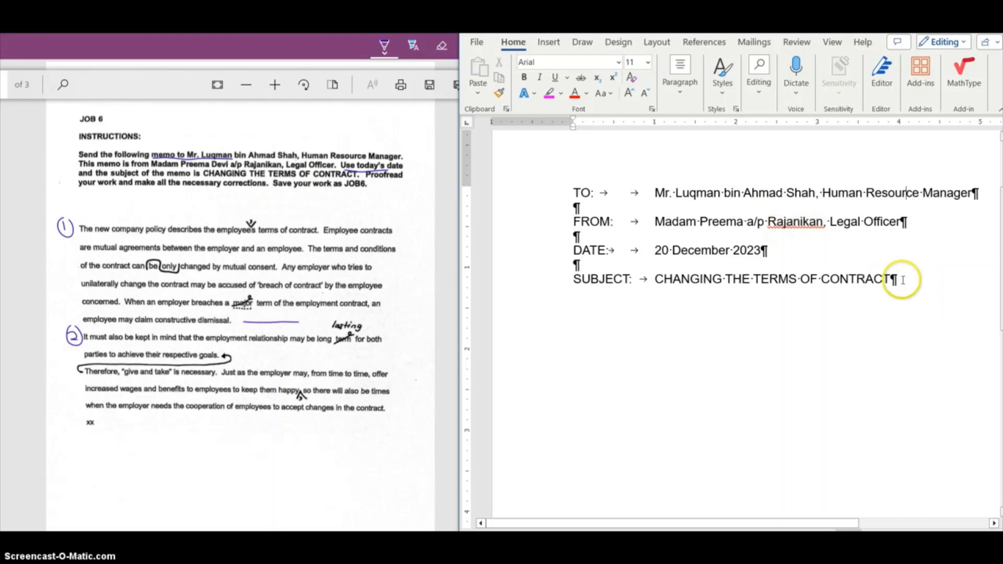
Add a blank line below the subject line, briefly hiding and then showing formatting marks again
{"action": "left_click", "coordinate": [687, 98]}
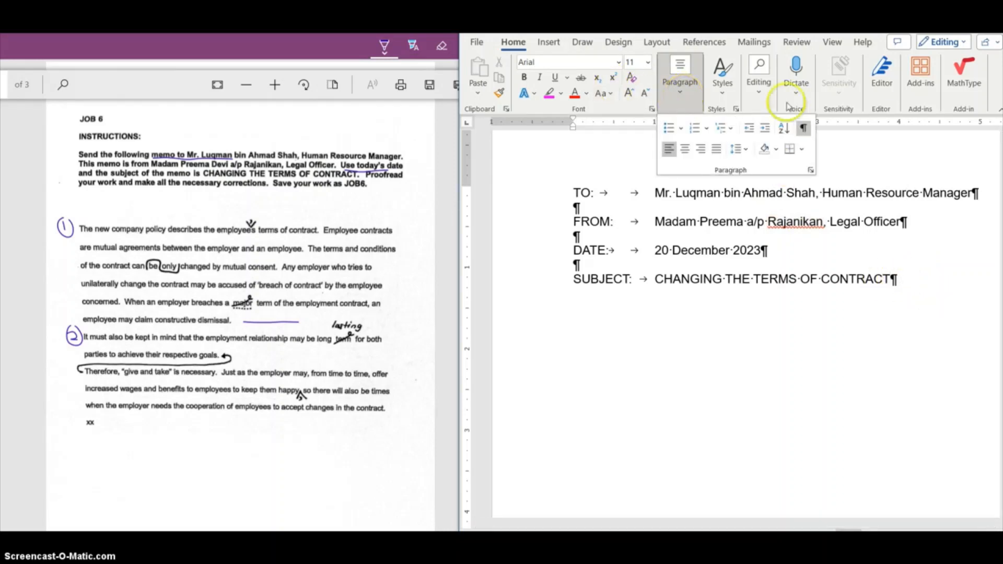
{"action": "left_click", "coordinate": [803, 128]}
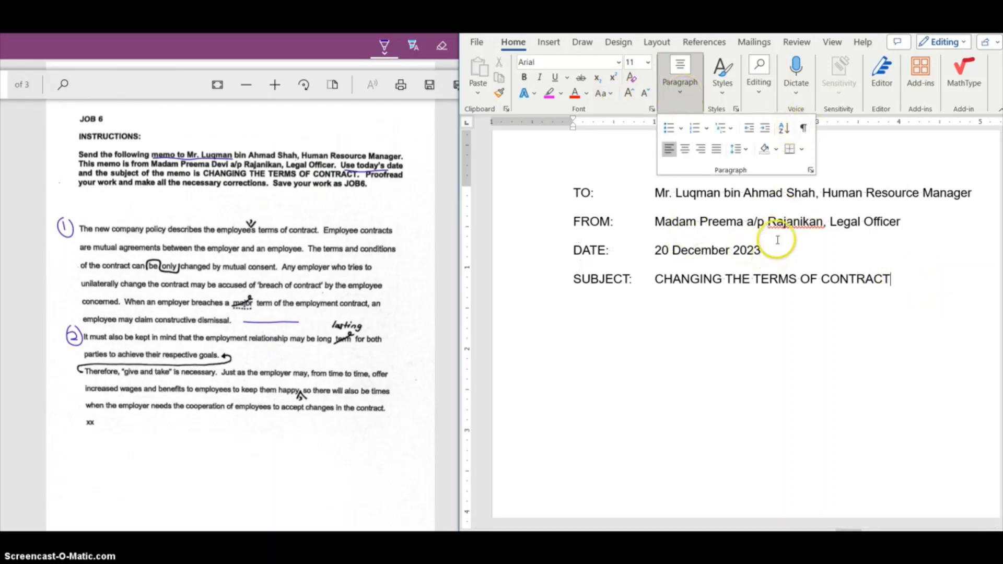
{"action": "left_click", "coordinate": [896, 168]}
{"action": "left_click", "coordinate": [917, 278]}
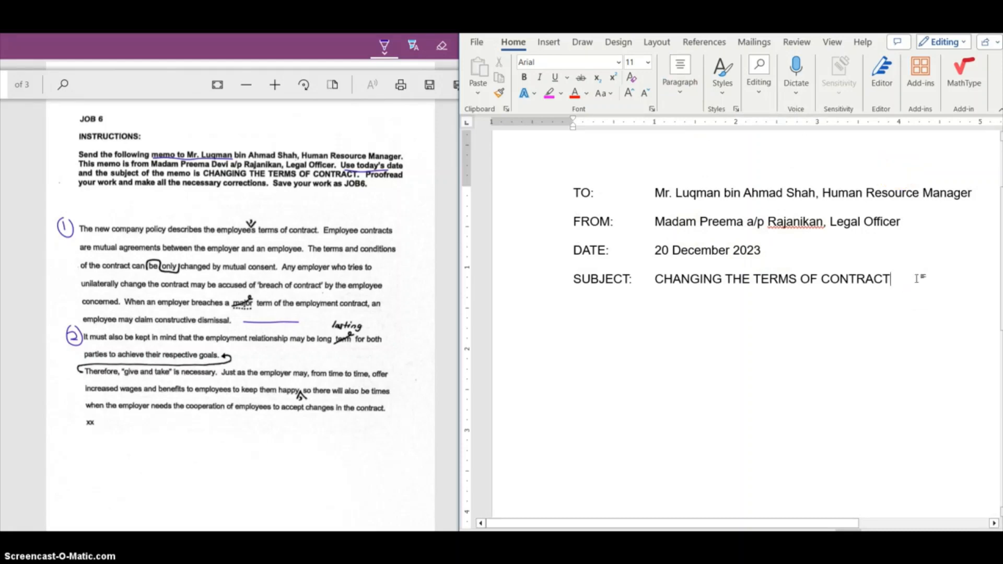
{"action": "key", "text": "Return"}
{"action": "left_click", "coordinate": [679, 89]}
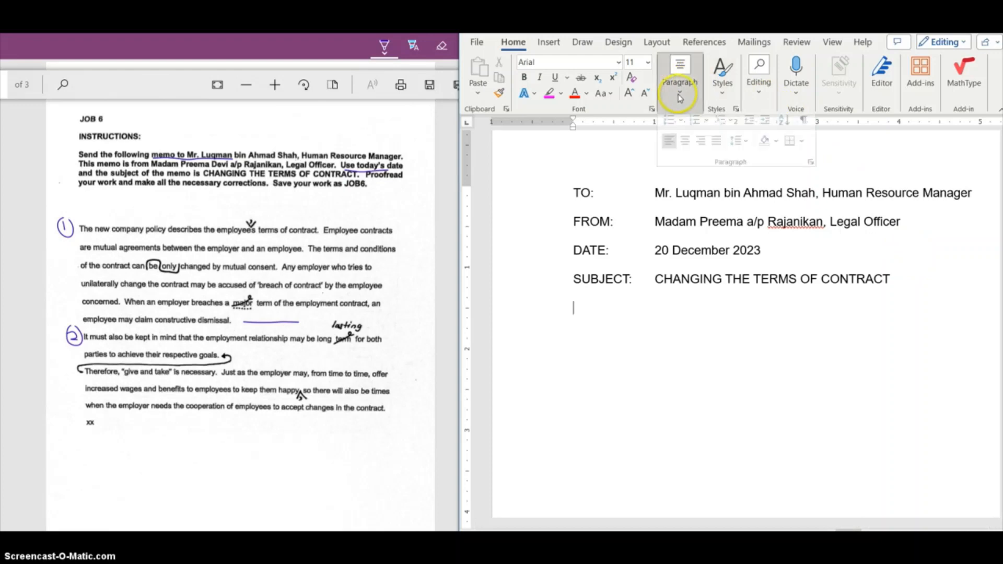
{"action": "left_click", "coordinate": [803, 128]}
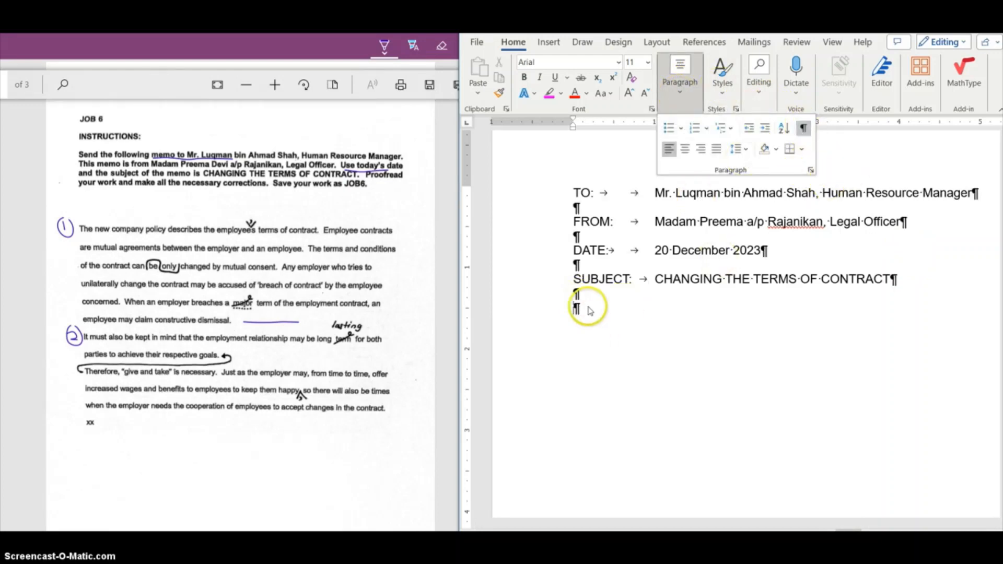
{"action": "left_click", "coordinate": [590, 311]}
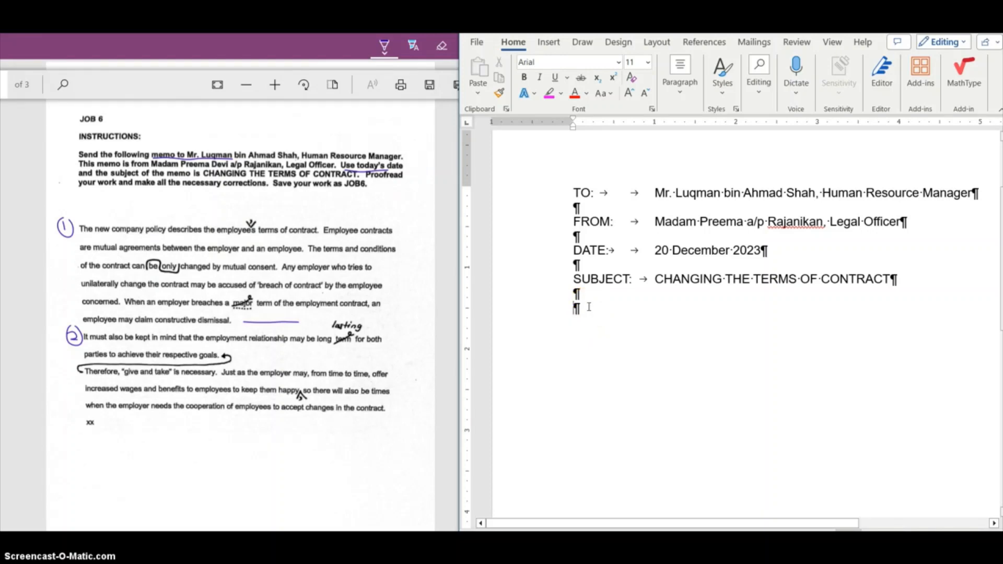
Type the first body paragraph starting "The new company policy", applying the marked corrections employee's, can only be changed and major term
{"action": "type", "text": "The ne"}
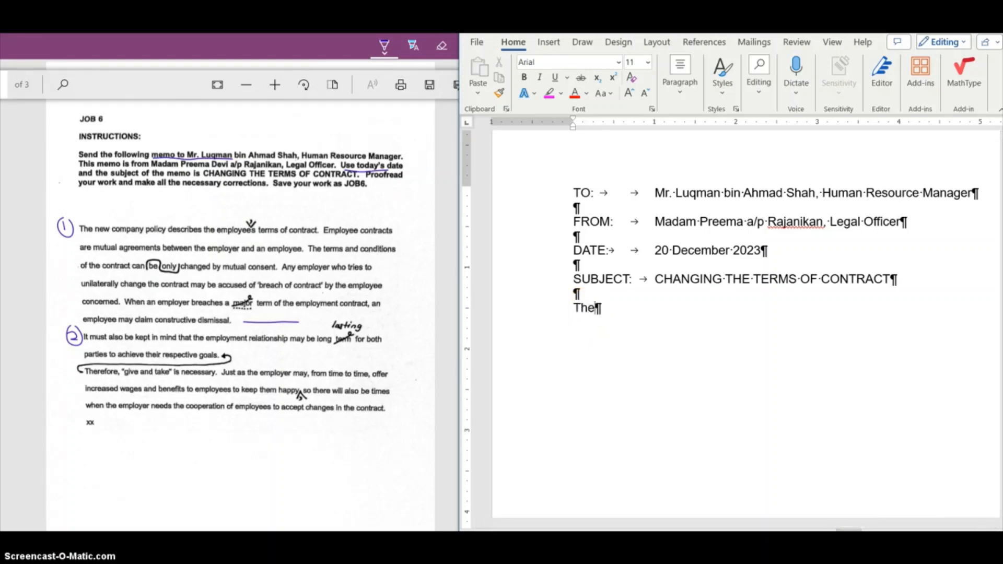
{"action": "type", "text": "w company"}
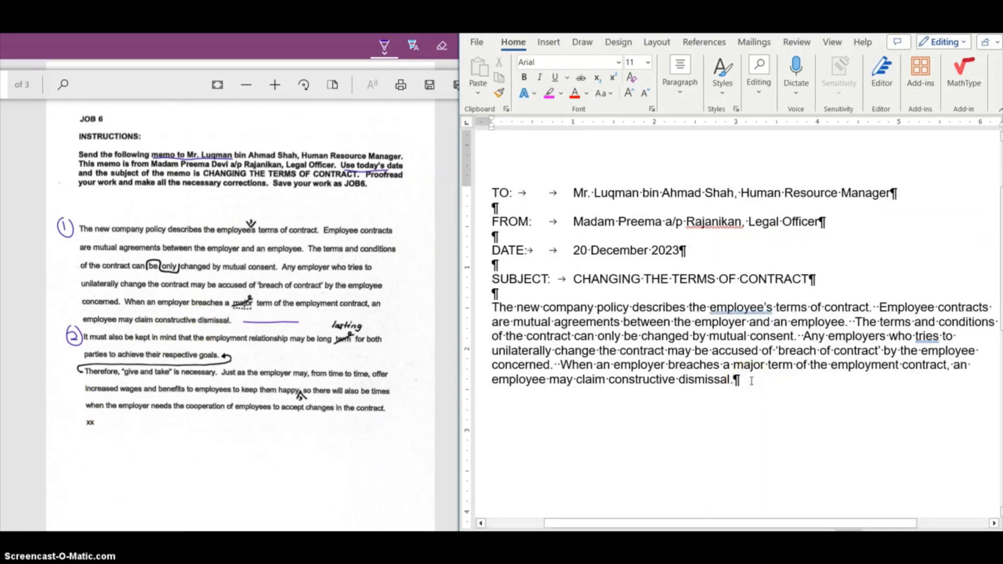
Leave a blank line and type the second paragraph starting "It must also be kept in mind", using long lasting and joining the give-and-take sentences
{"action": "key", "text": "Return"}
{"action": "key", "text": "Return"}
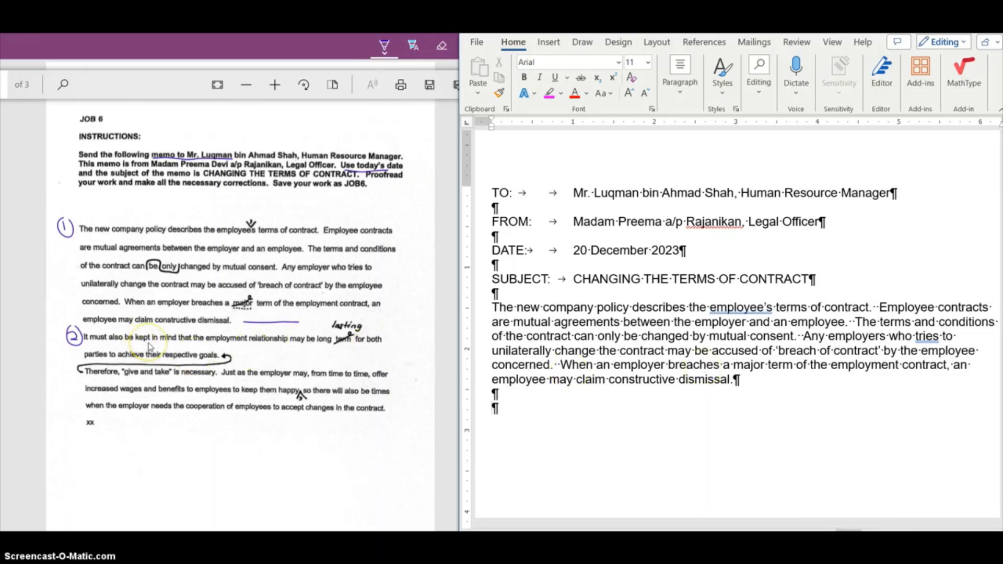
{"action": "type", "text": "It mu"}
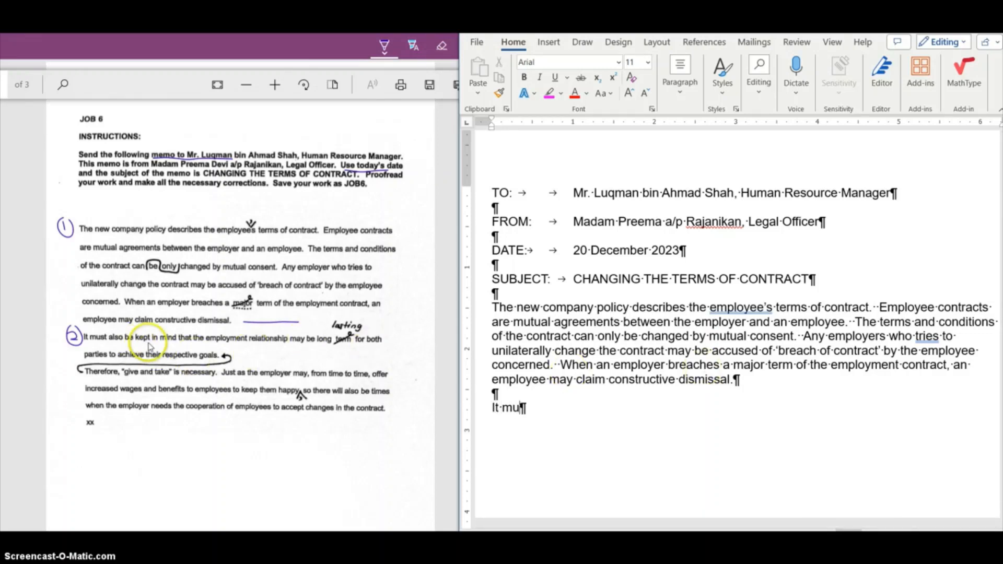
{"action": "type", "text": "st also be ke"}
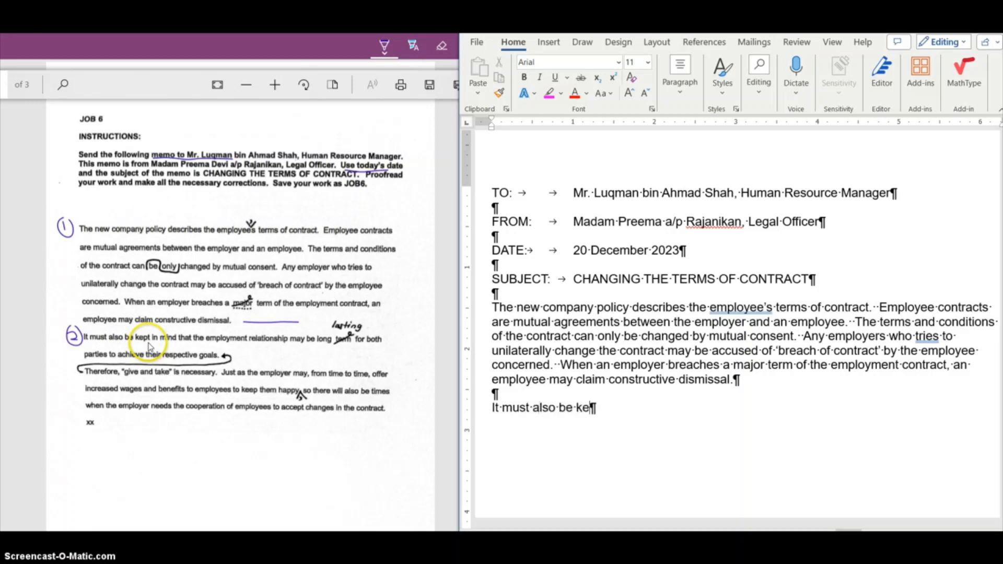
{"action": "type", "text": "pt n mind "}
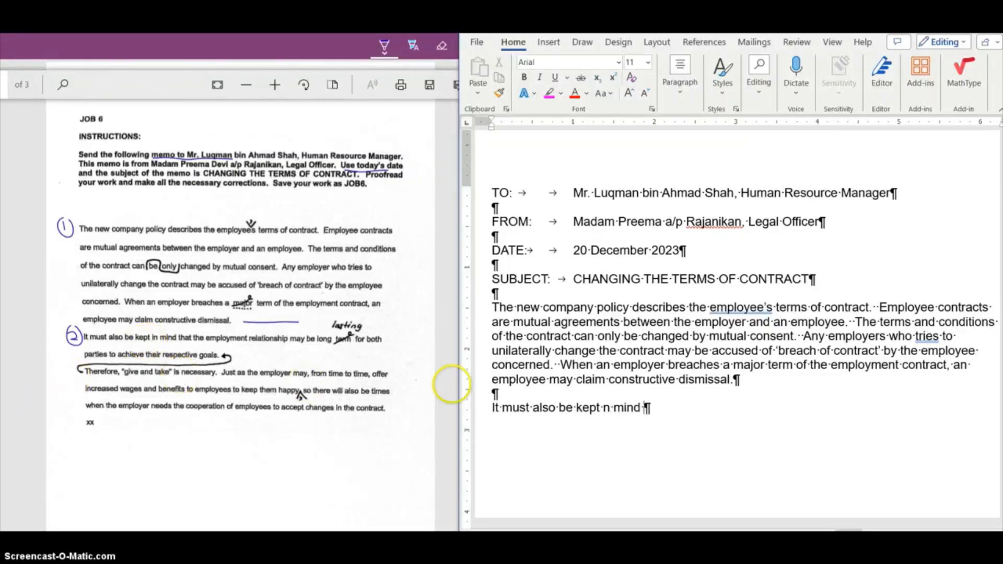
{"action": "type", "text": "that the"}
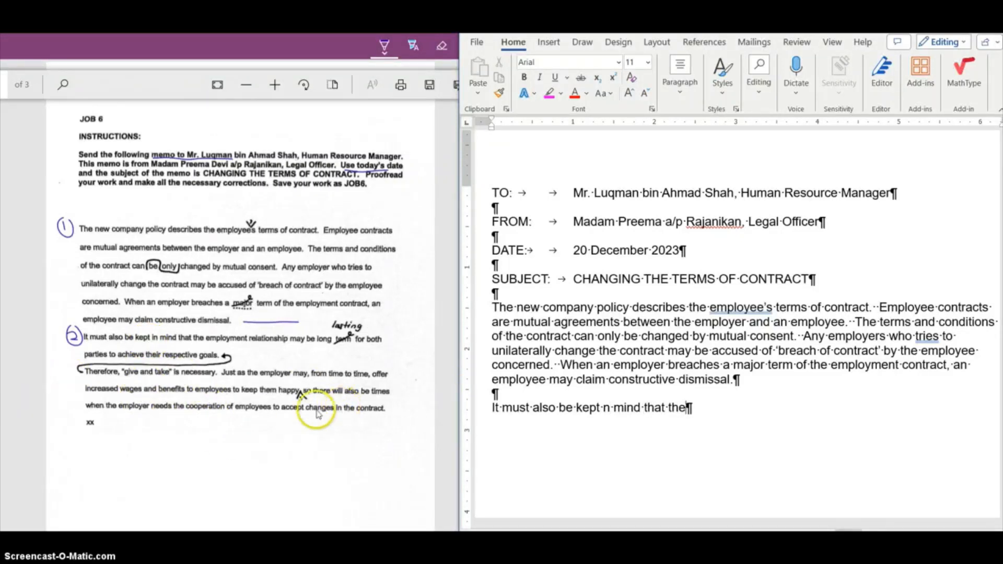
{"action": "type", "text": " employment relationship may be long lasting for both"}
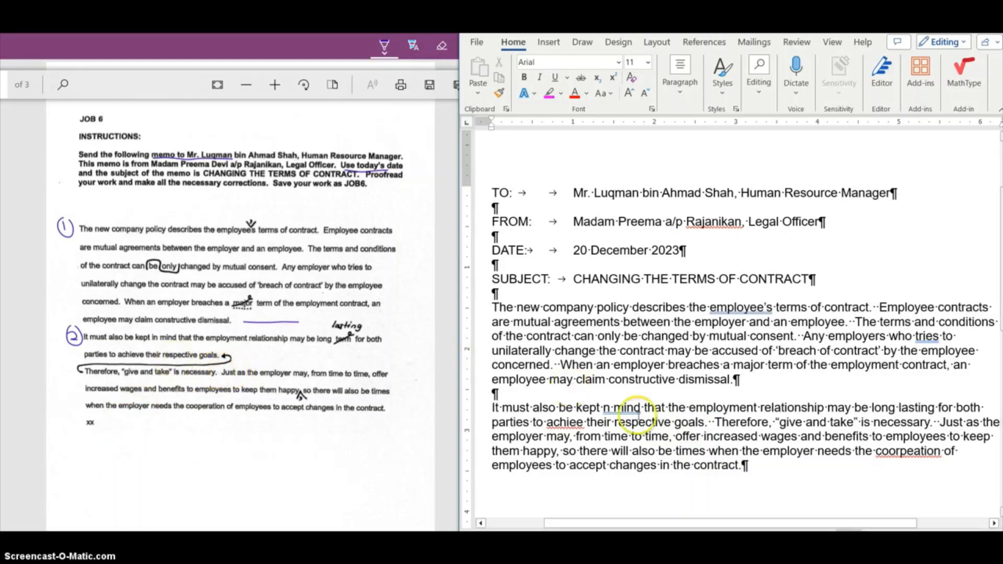
Correct the misspellings in the second paragraph to in, achieve and cooperation using spelling suggestions
{"action": "right_click", "coordinate": [605, 408]}
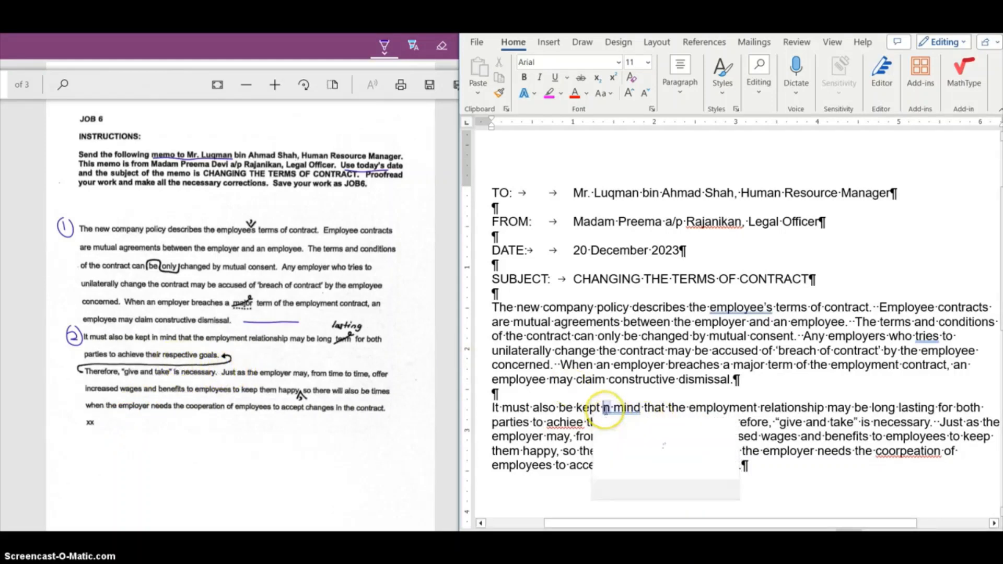
{"action": "left_click", "coordinate": [616, 438]}
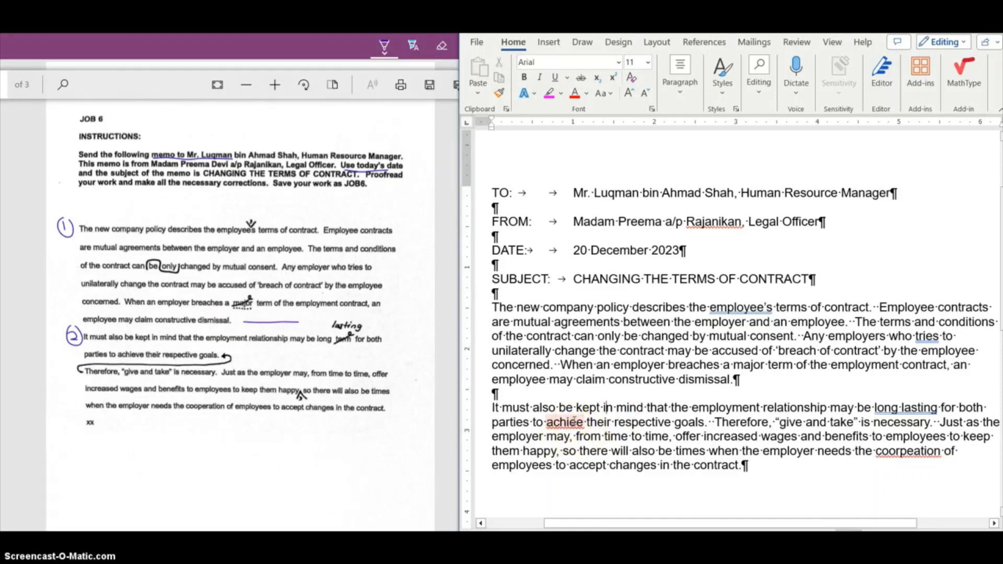
{"action": "right_click", "coordinate": [574, 421]}
{"action": "left_click", "coordinate": [564, 326]}
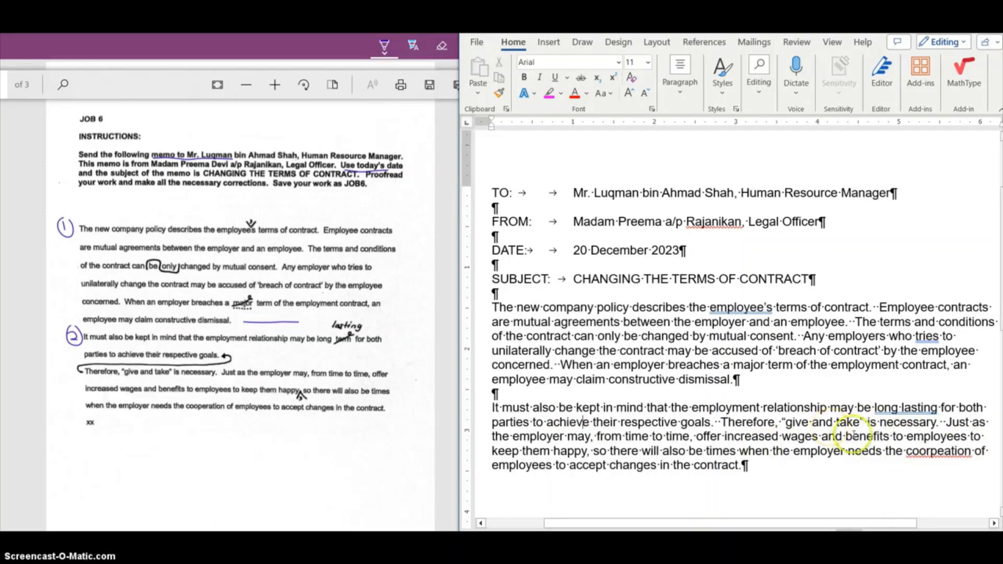
{"action": "right_click", "coordinate": [935, 451]}
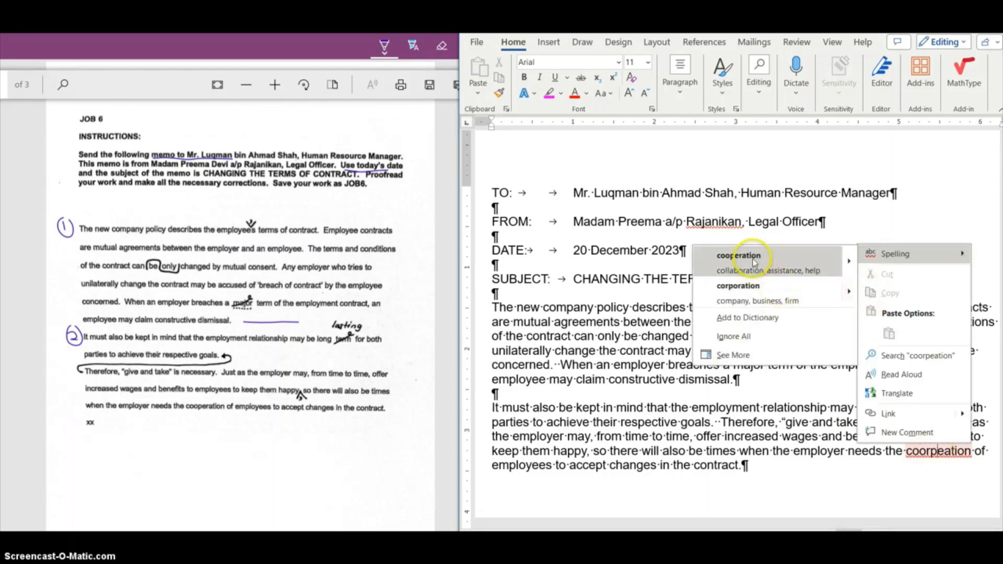
{"action": "left_click", "coordinate": [752, 257]}
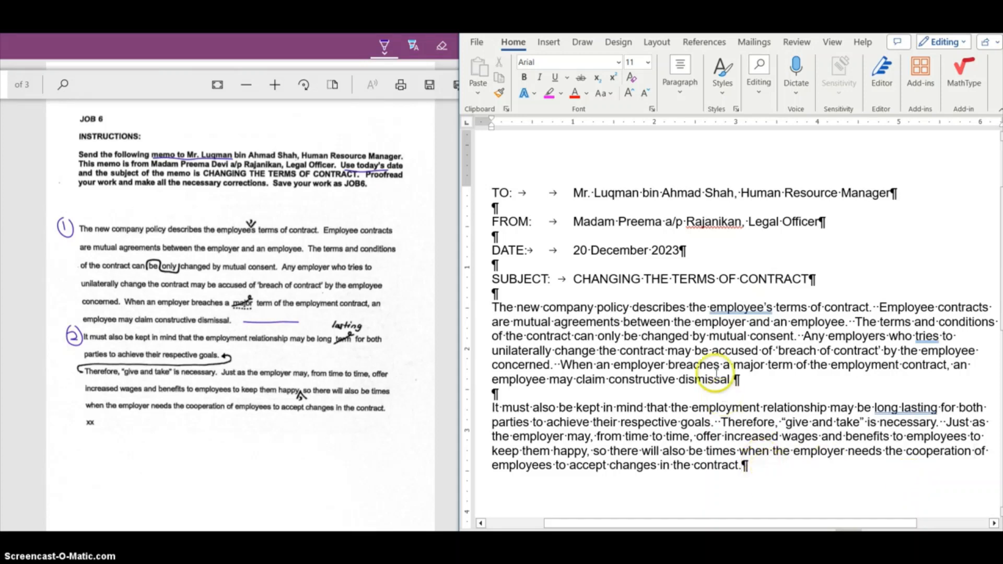
Leave a blank line below the second paragraph and type the typist's reference initials in lowercase
{"action": "scroll", "coordinate": [713, 372], "scroll_direction": "down", "scroll_amount": 3}
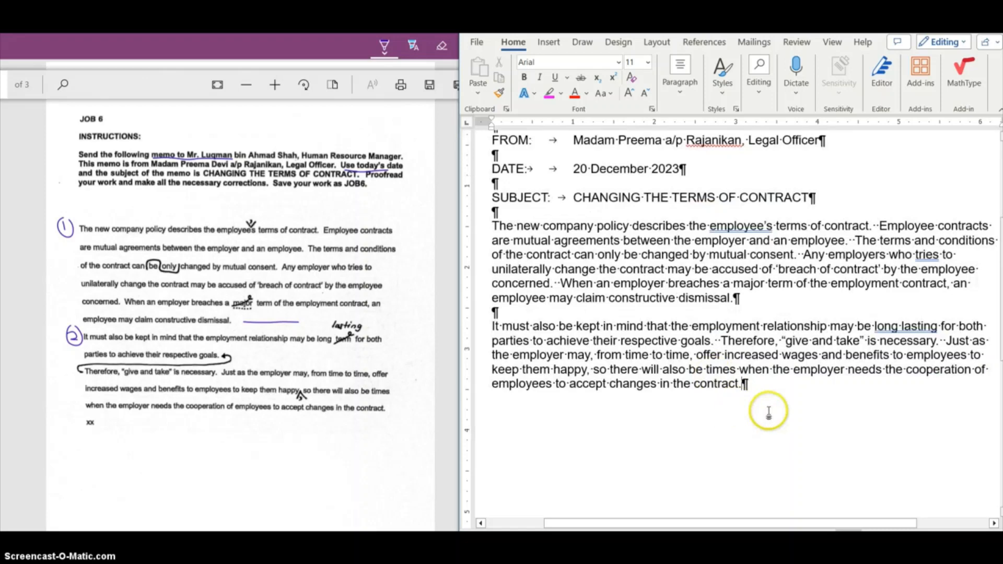
{"action": "left_click", "coordinate": [956, 22]}
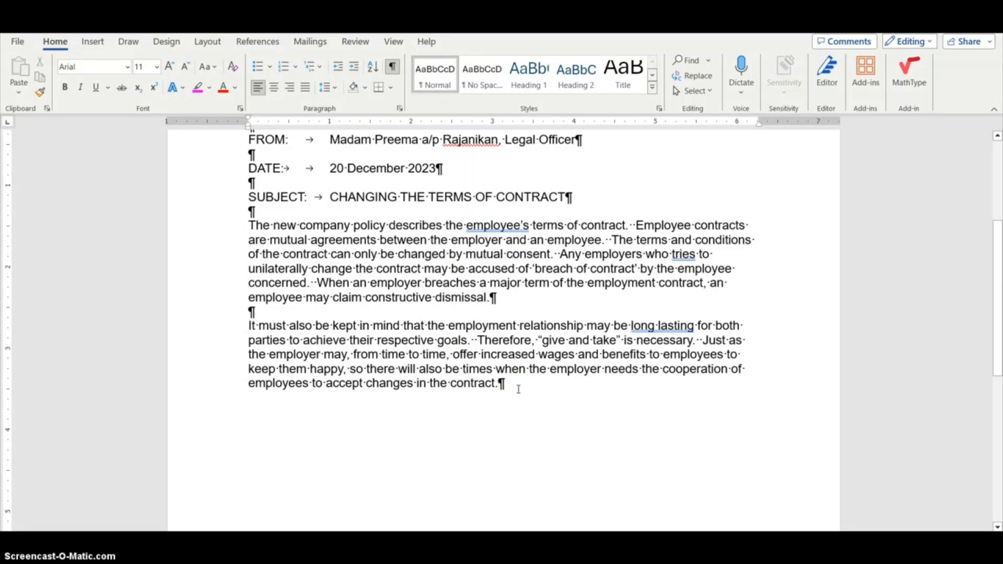
{"action": "key", "text": "Return"}
{"action": "key", "text": "Return"}
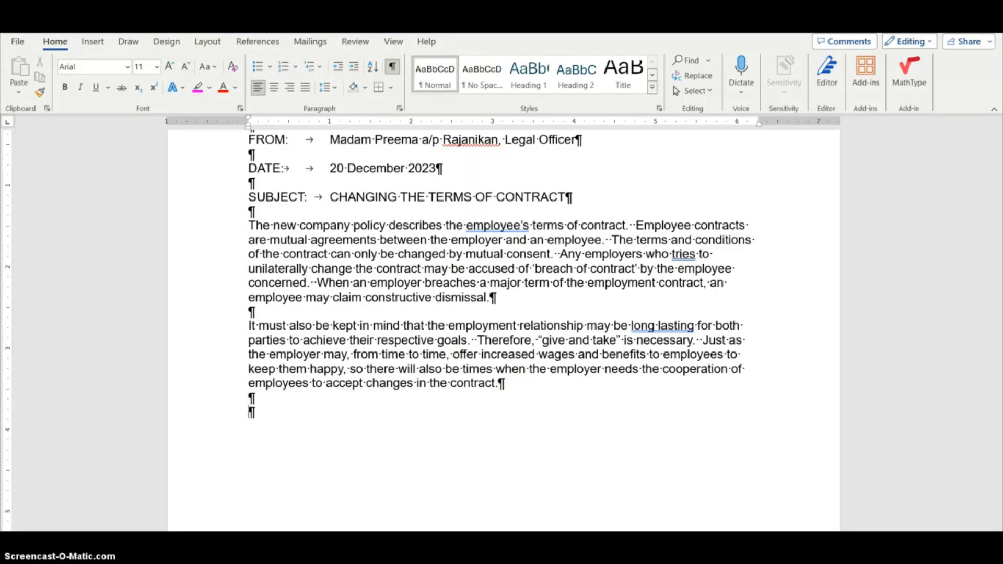
{"action": "type", "text": "aed"}
{"action": "key", "text": "Return"}
{"action": "key", "text": "Return"}
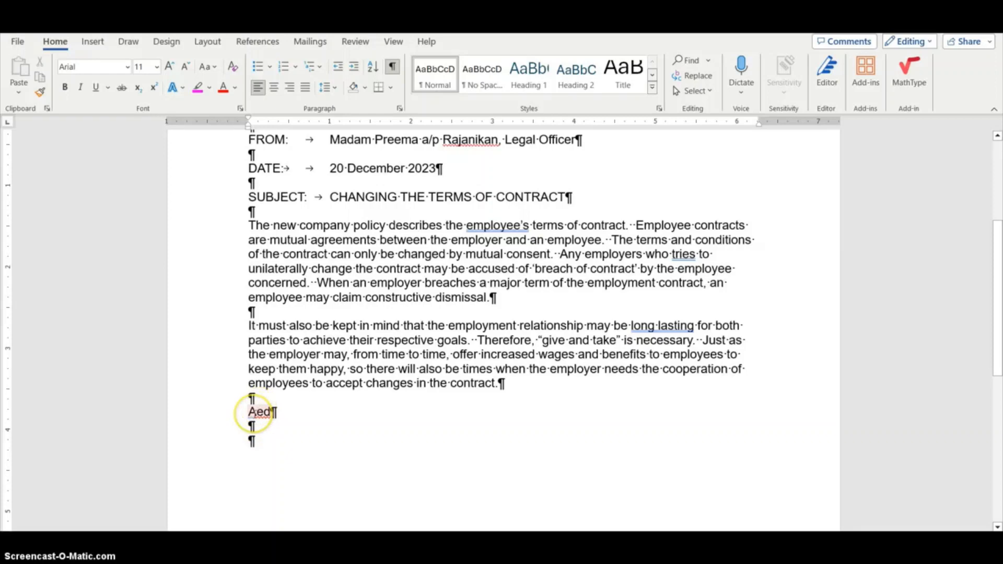
{"action": "right_click", "coordinate": [254, 413]}
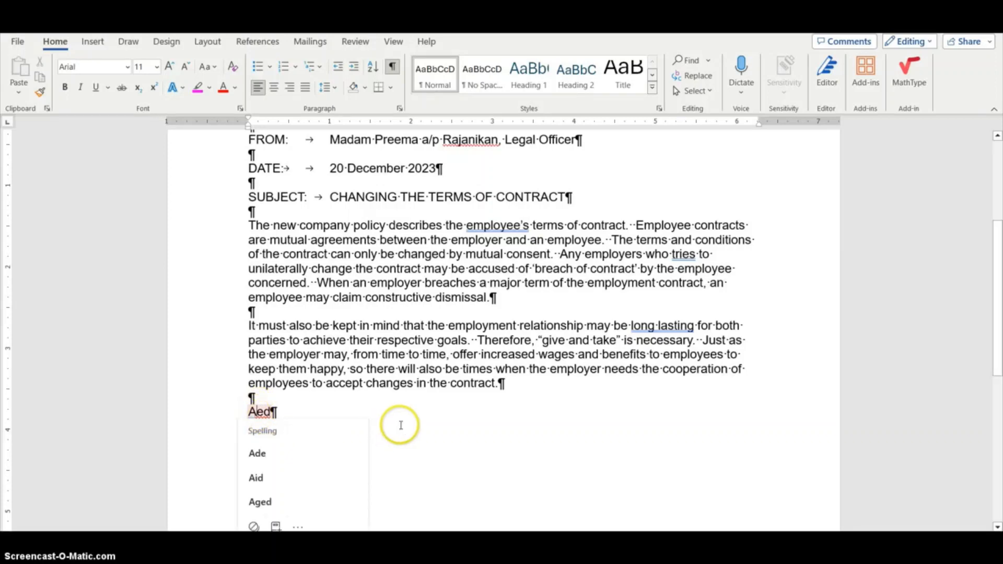
{"action": "key", "text": "Escape"}
{"action": "key", "text": "BackSpace"}
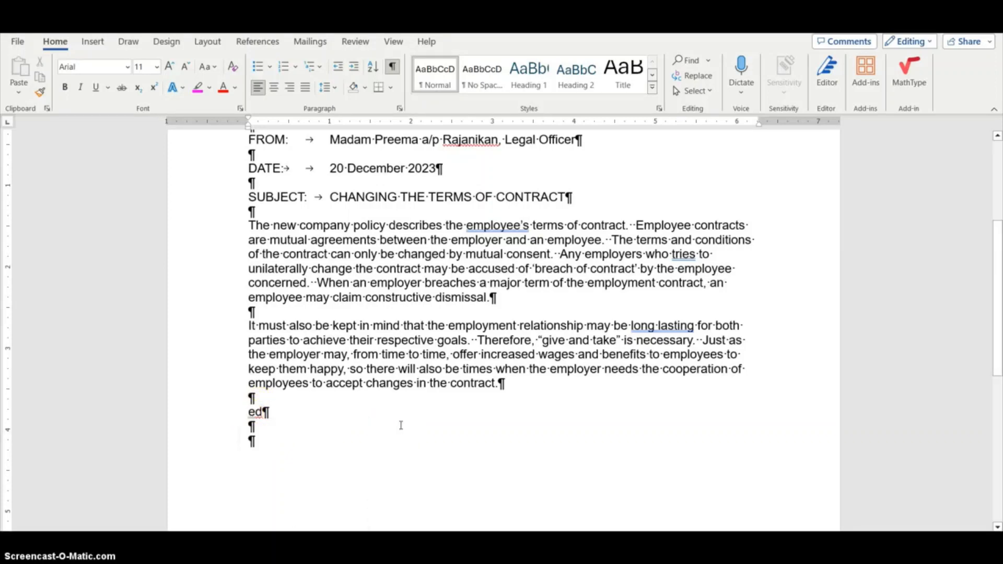
{"action": "type", "text": "a"}
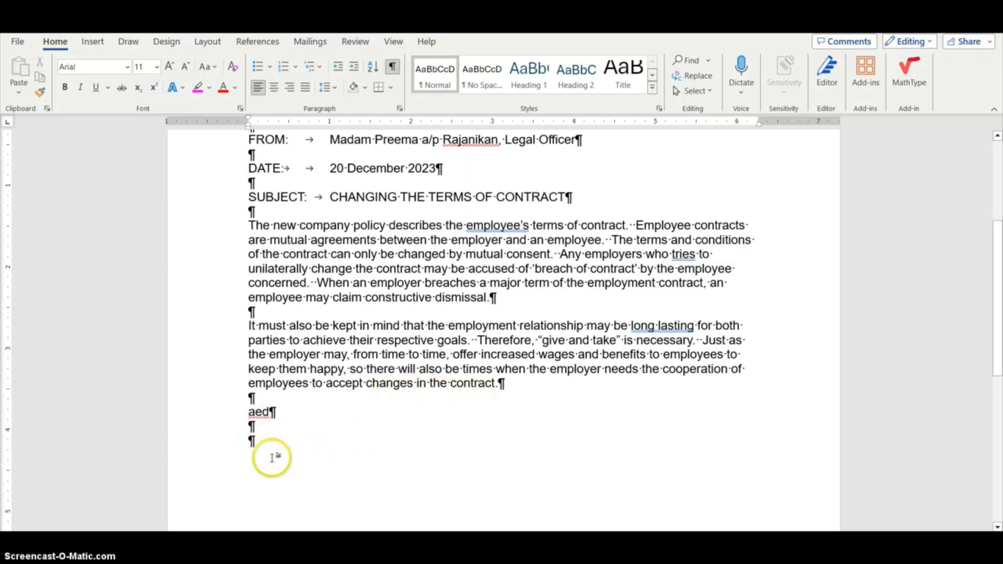
Type Attachment two lines below the reference initials, then delete it together with the trailing blank lines
{"action": "scroll", "coordinate": [321, 424], "scroll_direction": "down", "scroll_amount": 2}
{"action": "left_click", "coordinate": [323, 421]}
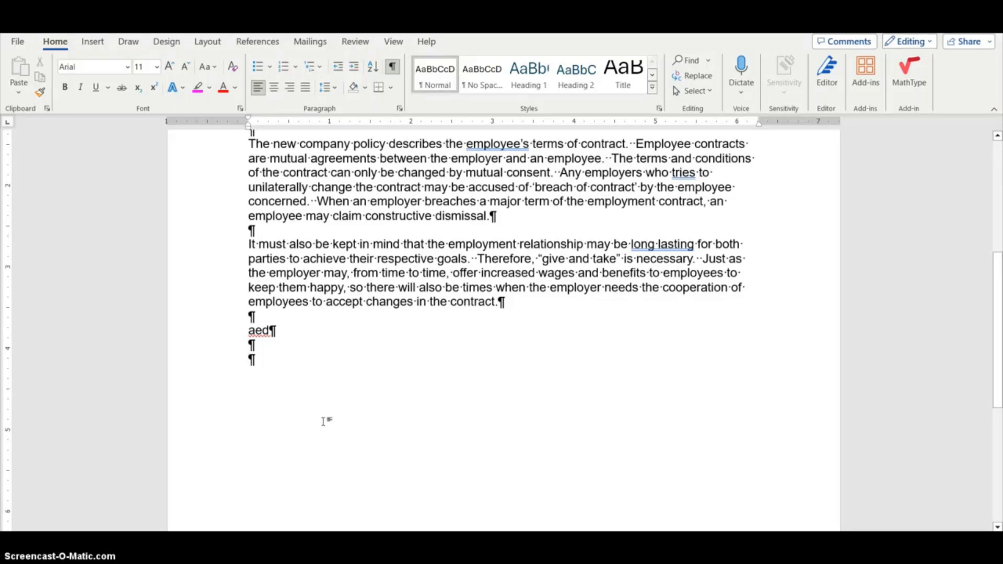
{"action": "type", "text": "A"}
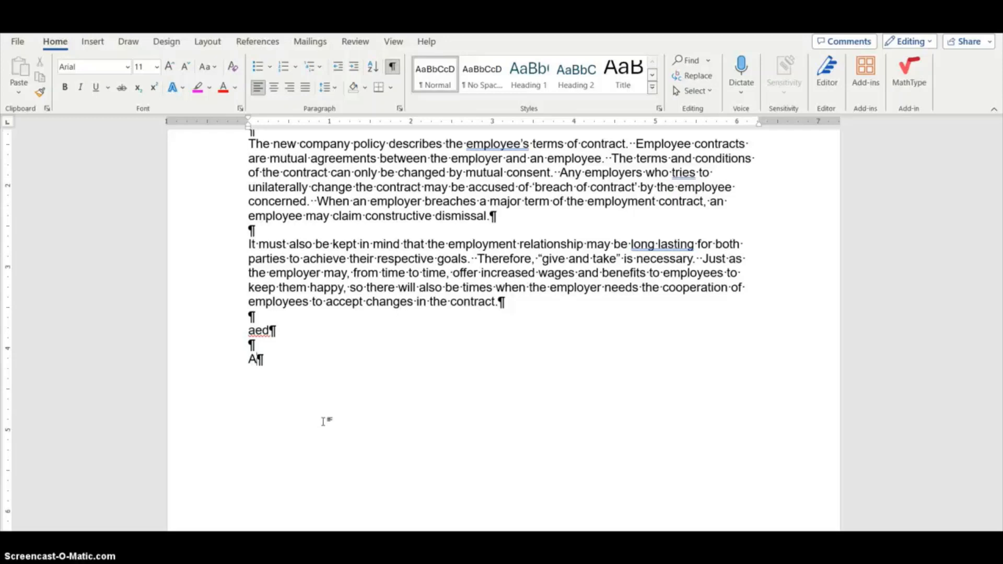
{"action": "type", "text": "ttachment"}
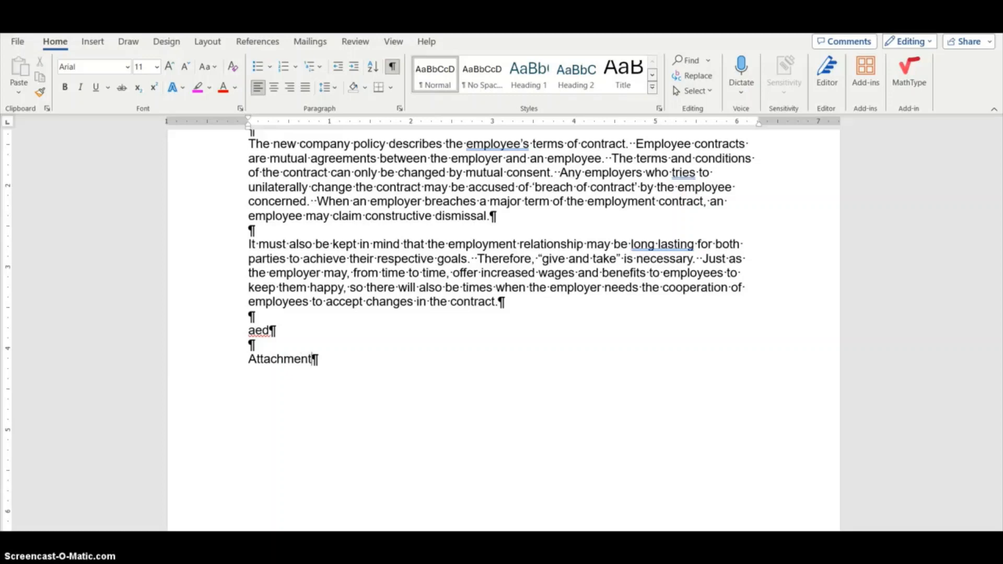
{"action": "key", "text": "BackSpace"}
{"action": "key", "text": "BackSpace"}
{"action": "key", "text": "BackSpace"}
{"action": "key", "text": "BackSpace"}
{"action": "key", "text": "BackSpace"}
{"action": "key", "text": "BackSpace"}
{"action": "key", "text": "BackSpace"}
{"action": "key", "text": "BackSpace"}
{"action": "key", "text": "BackSpace"}
{"action": "key", "text": "BackSpace"}
{"action": "key", "text": "BackSpace"}
{"action": "key", "text": "BackSpace"}
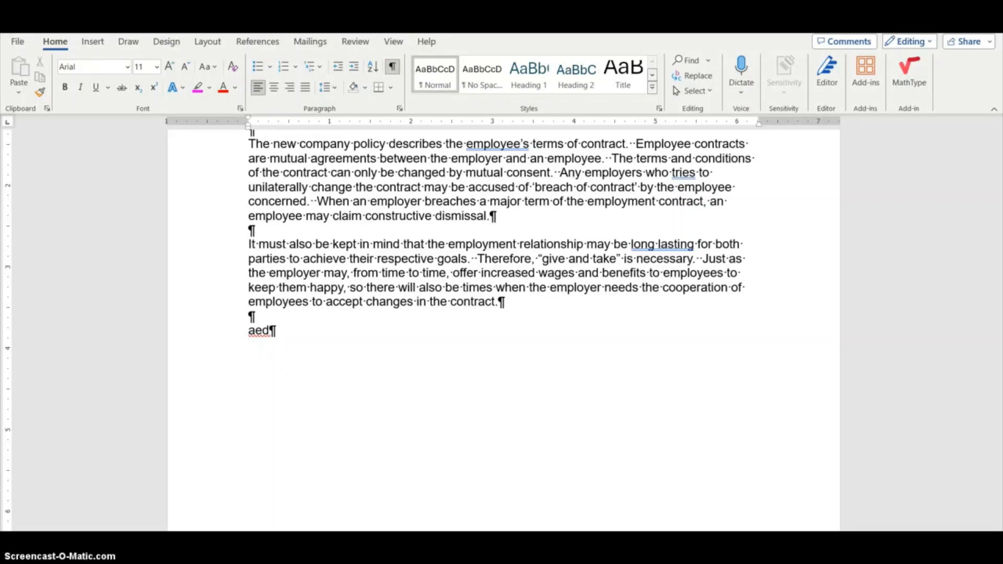
Zoom into the instruction sheet to check the end of the memo text against the document
{"action": "left_click", "coordinate": [251, 556]}
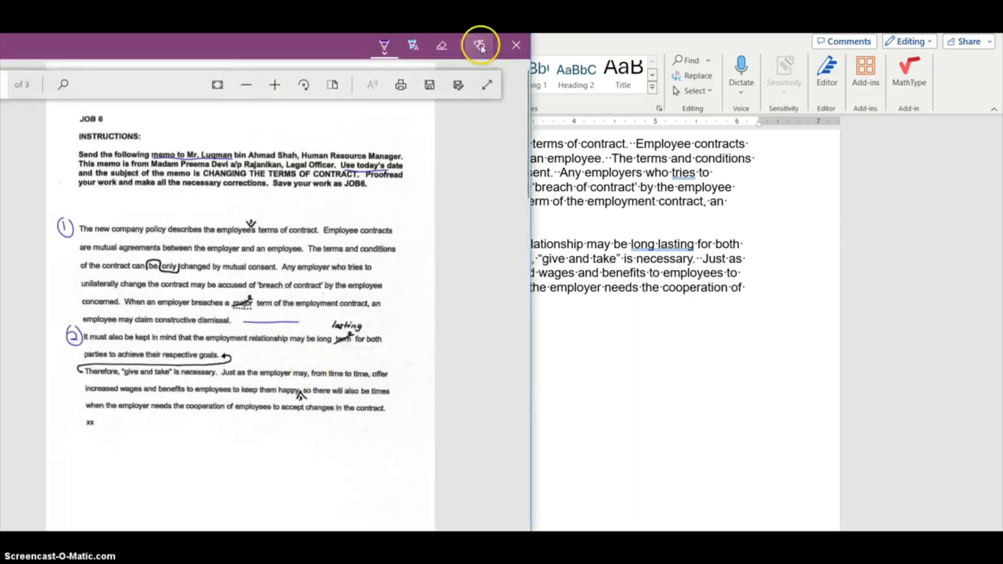
{"action": "left_click", "coordinate": [274, 84]}
{"action": "left_click", "coordinate": [274, 85]}
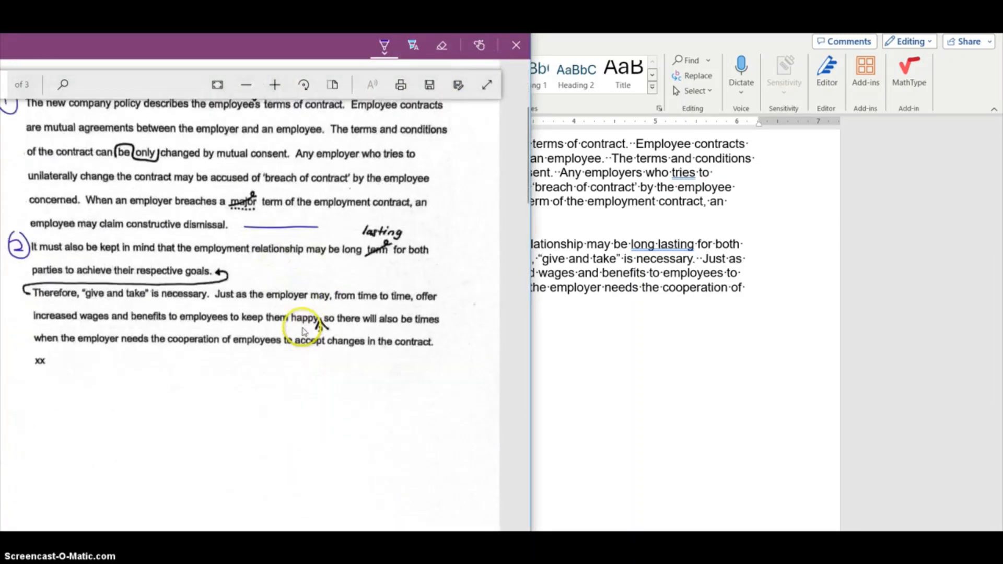
{"action": "scroll", "coordinate": [304, 332], "scroll_direction": "down", "scroll_amount": 1}
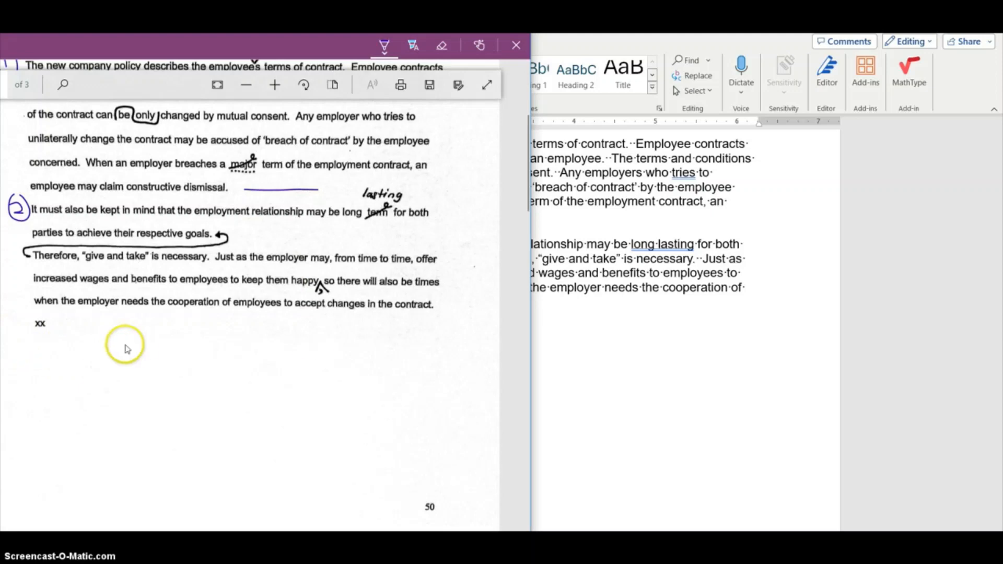
{"action": "left_click", "coordinate": [679, 414]}
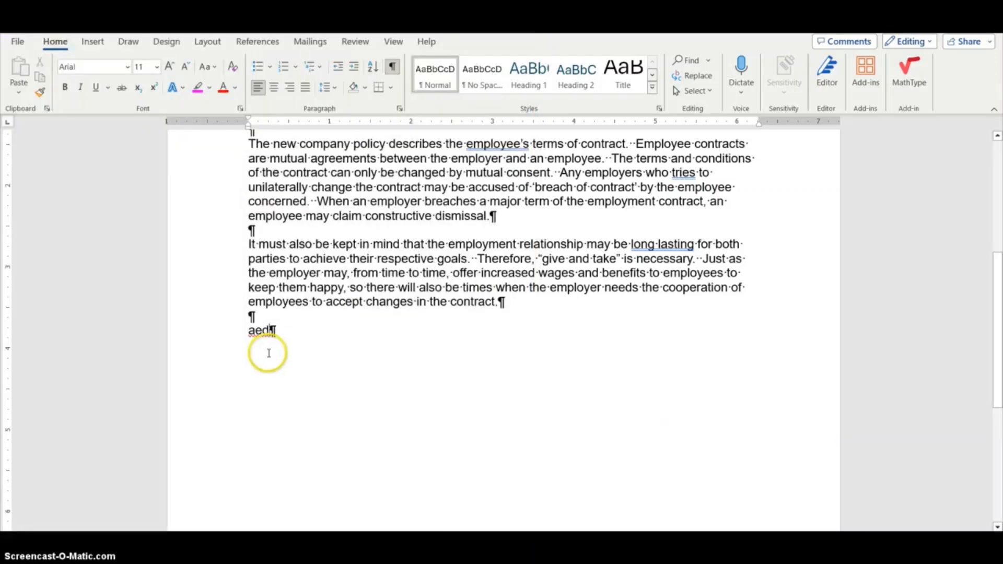
{"action": "scroll", "coordinate": [395, 359], "scroll_direction": "up", "scroll_amount": 3}
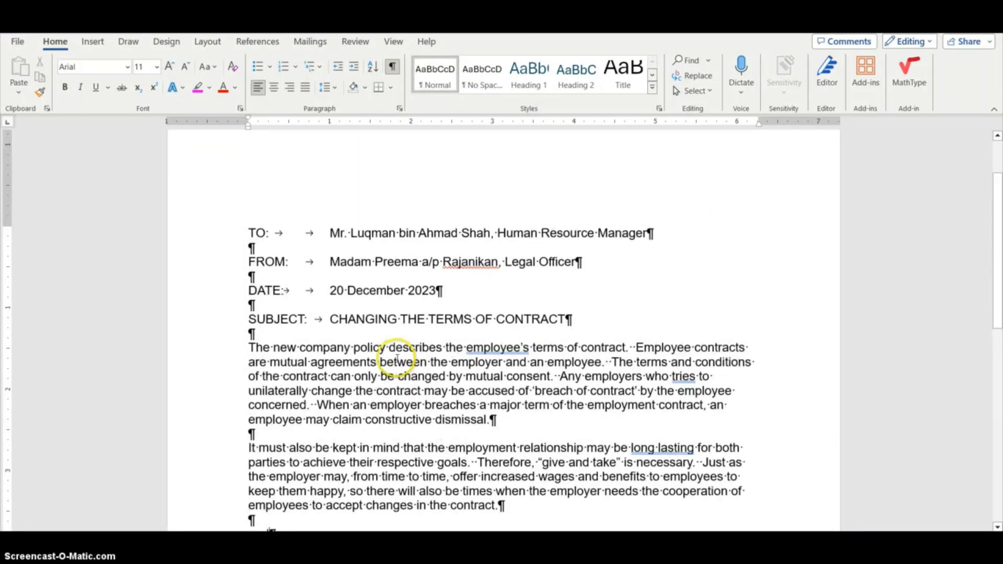
{"action": "scroll", "coordinate": [397, 359], "scroll_direction": "up", "scroll_amount": 1}
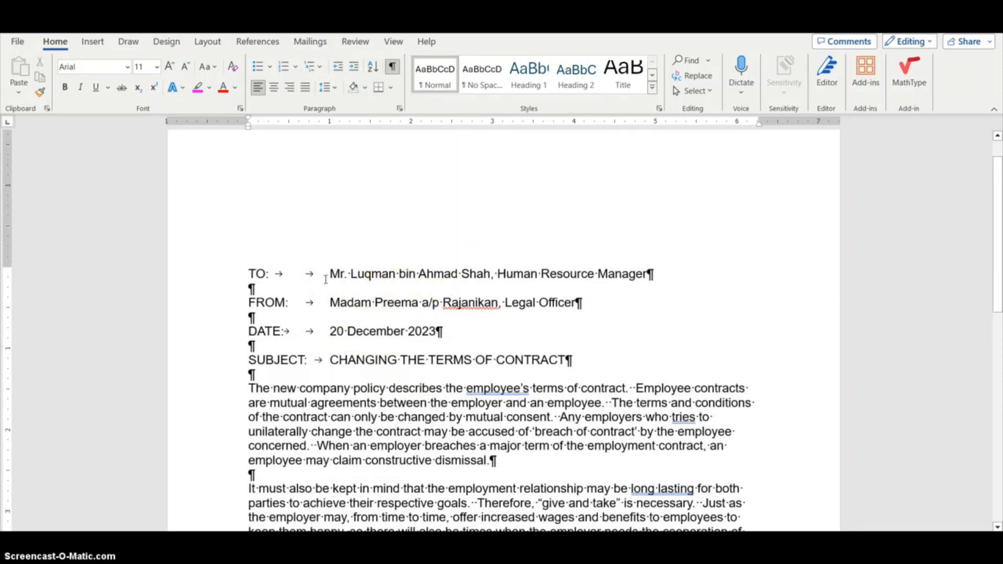
Try replacing the TO: recipient with All Marketing Department Staff, then revert to the original recipient
{"action": "left_click", "coordinate": [380, 303]}
{"action": "left_click", "coordinate": [396, 283]}
{"action": "left_click", "coordinate": [396, 283]}
{"action": "left_click", "coordinate": [662, 272]}
{"action": "left_click", "coordinate": [651, 274]}
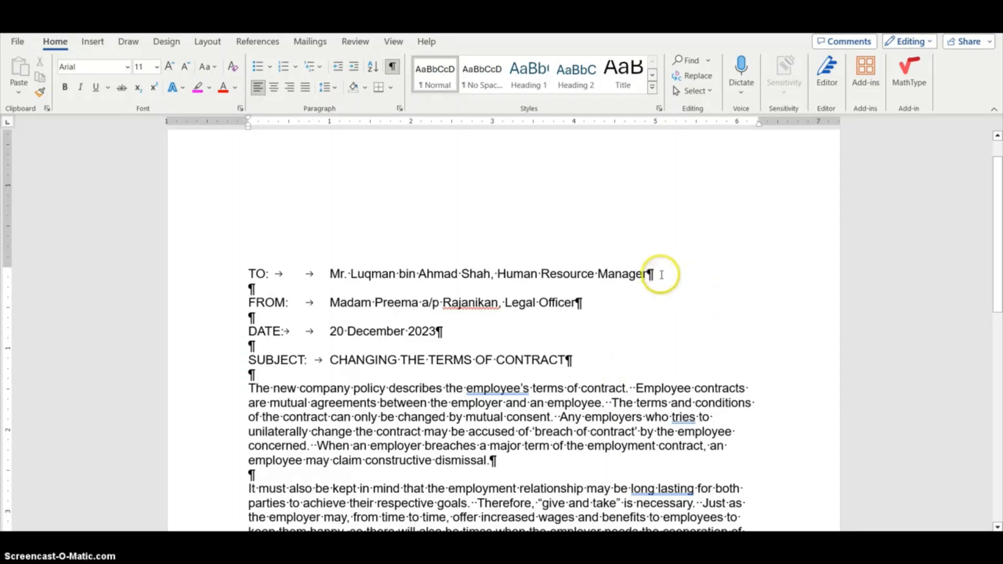
{"action": "left_click_drag", "start_coordinate": [661, 274], "coordinate": [331, 273]}
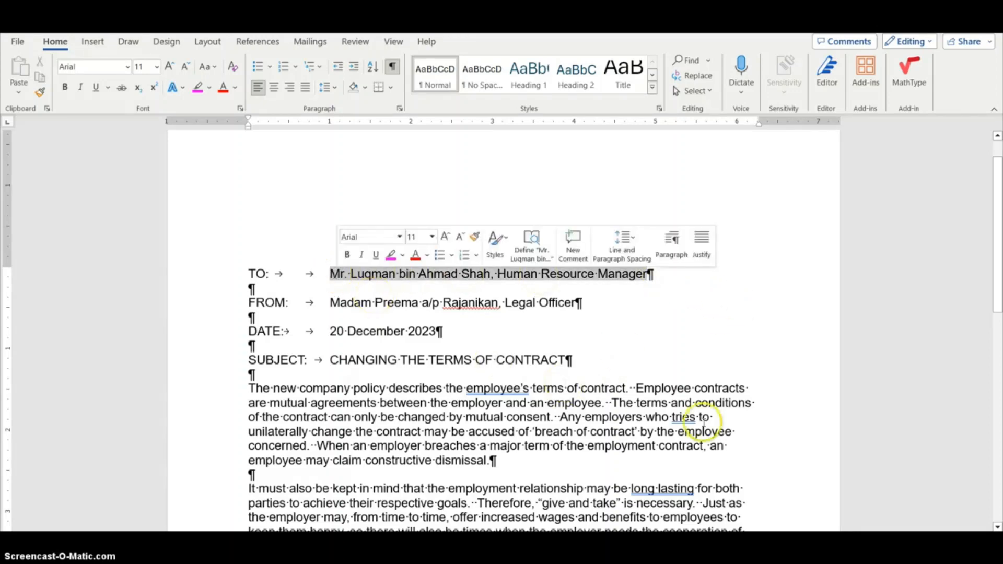
{"action": "key", "text": "BackSpace"}
{"action": "type", "text": "All"}
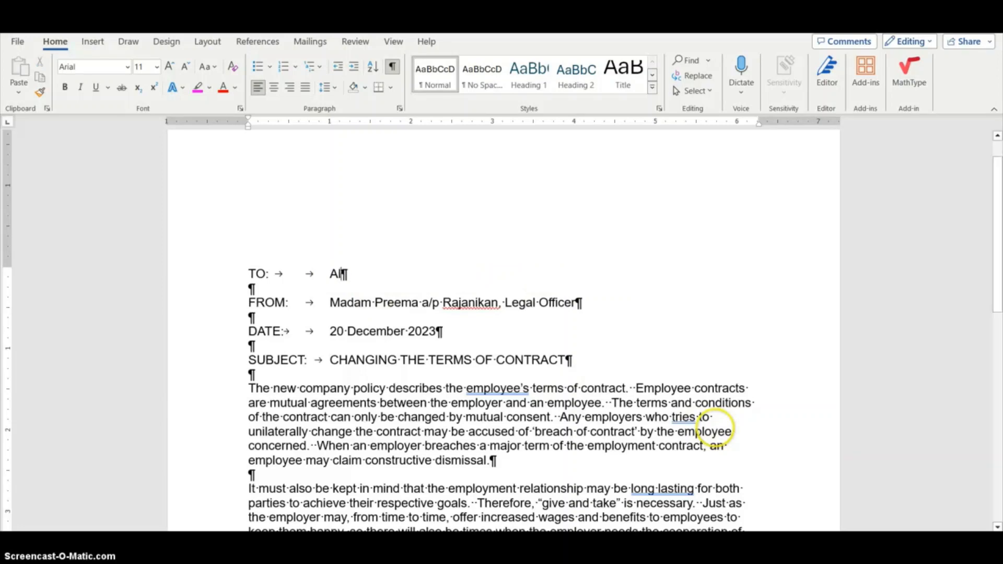
{"action": "type", "text": " Ma"}
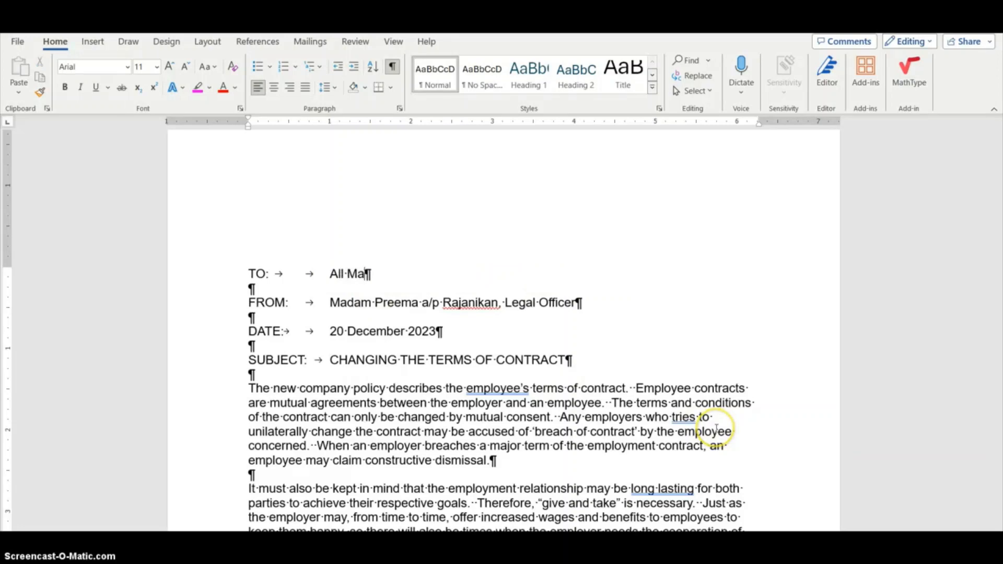
{"action": "type", "text": "rketing De"}
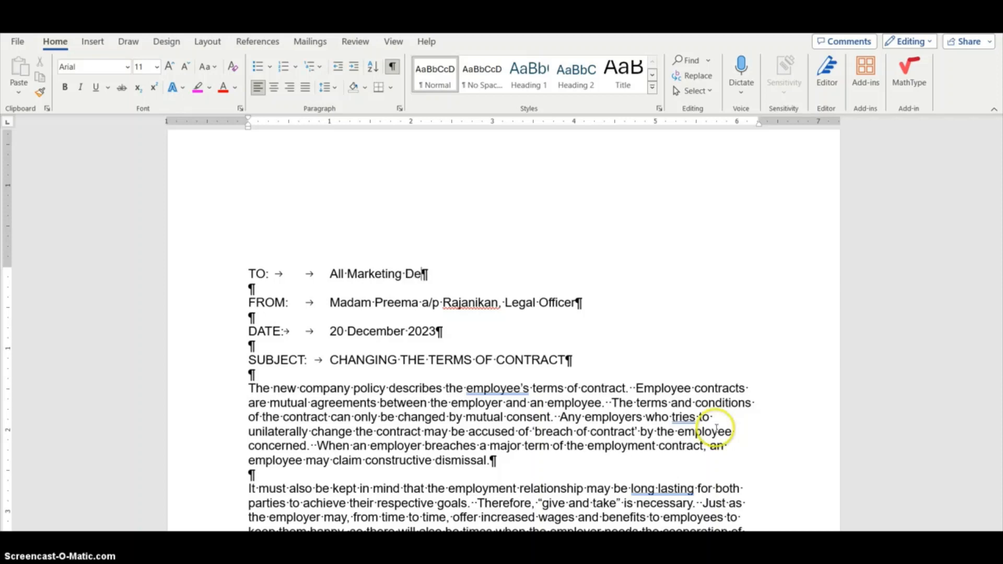
{"action": "type", "text": "partment Staff"}
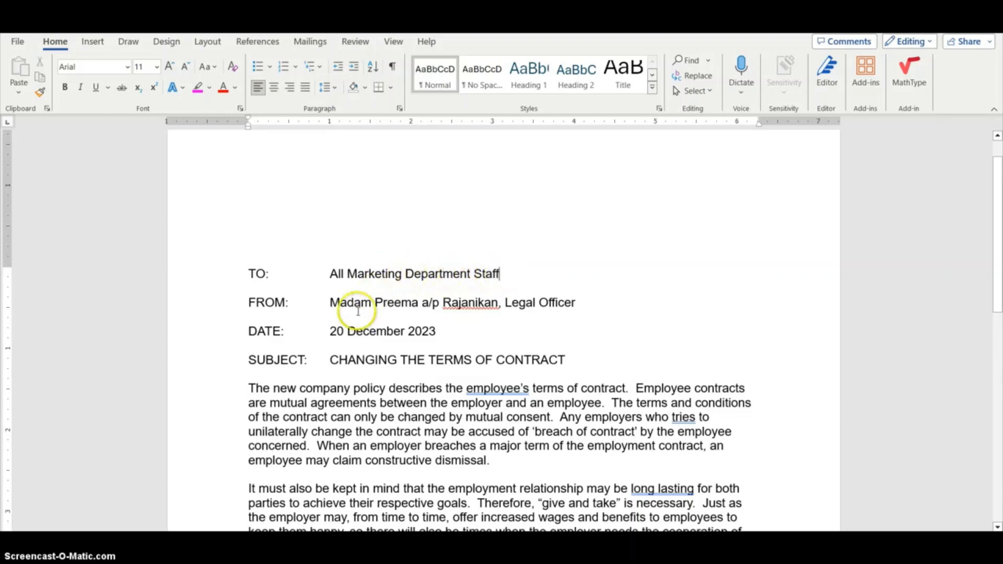
{"action": "key", "text": "ctrl+BackSpace"}
{"action": "key", "text": "ctrl+BackSpace"}
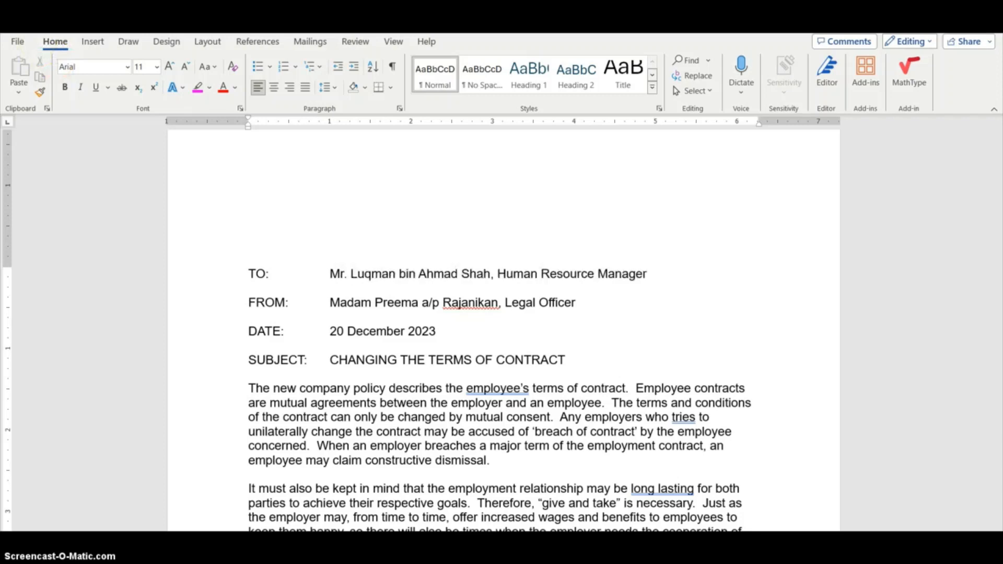
{"action": "scroll", "coordinate": [441, 194], "scroll_direction": "down", "scroll_amount": 2}
{"action": "scroll", "coordinate": [461, 240], "scroll_direction": "up", "scroll_amount": 1}
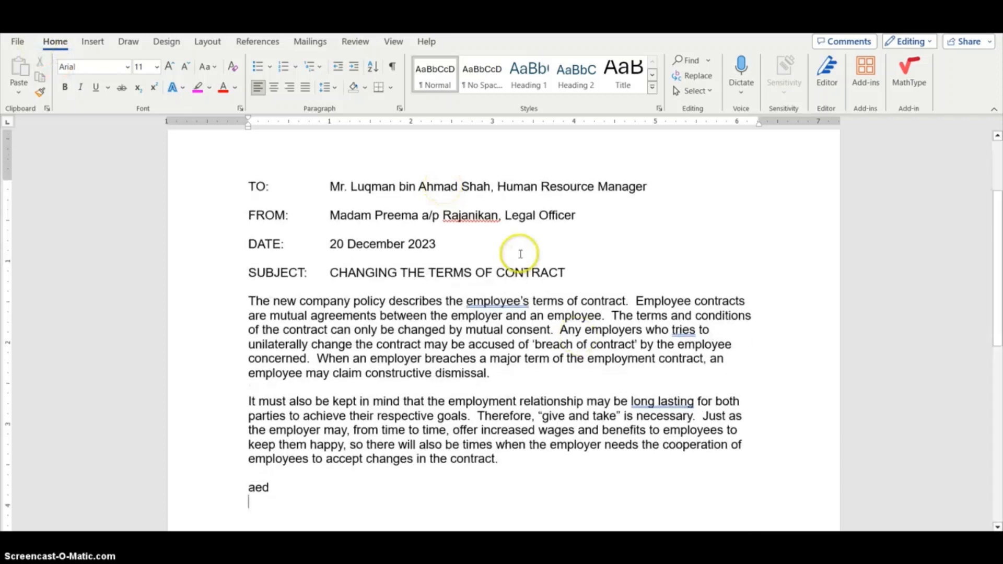
{"action": "scroll", "coordinate": [442, 239], "scroll_direction": "up", "scroll_amount": 1}
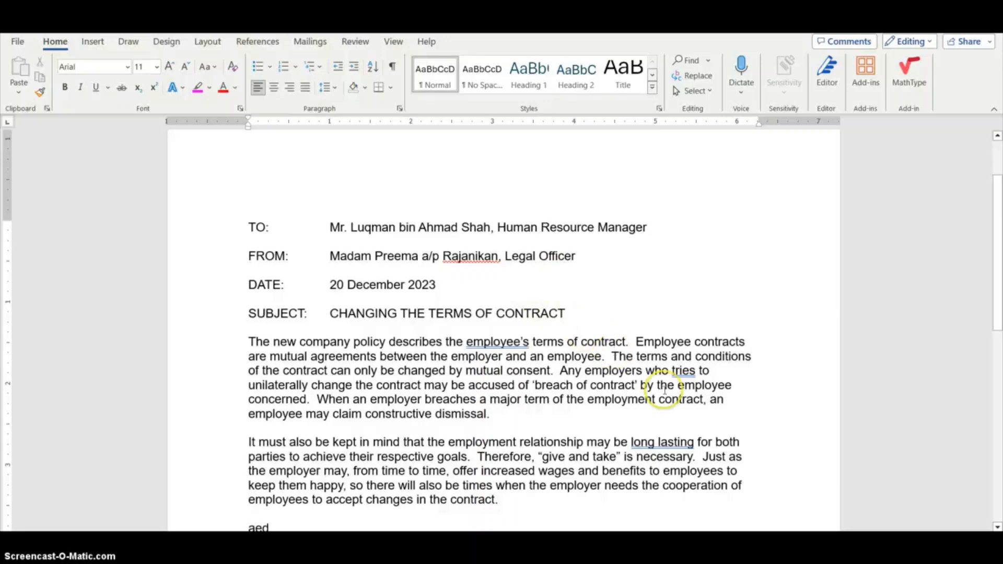
{"action": "scroll", "coordinate": [665, 389], "scroll_direction": "down", "scroll_amount": 1}
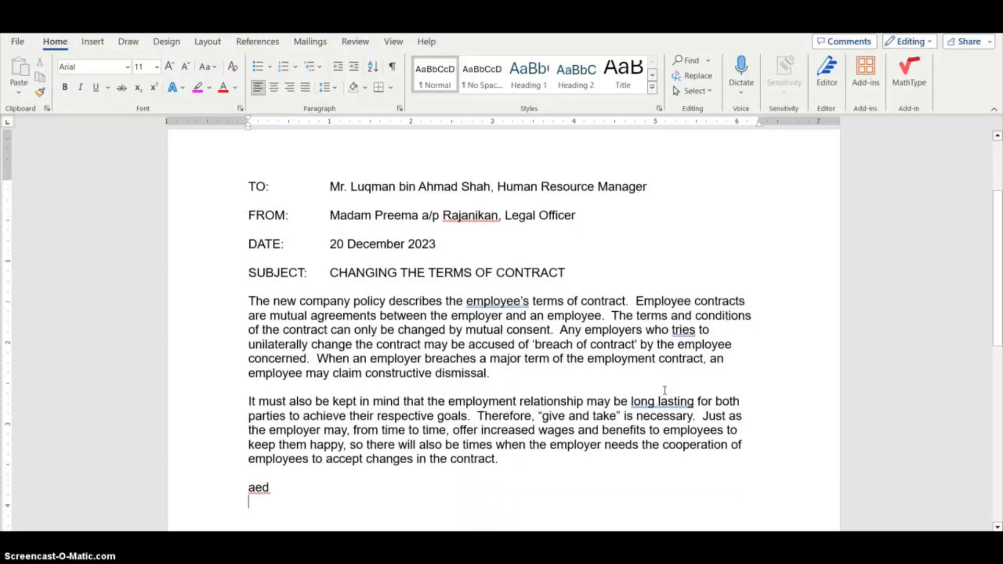